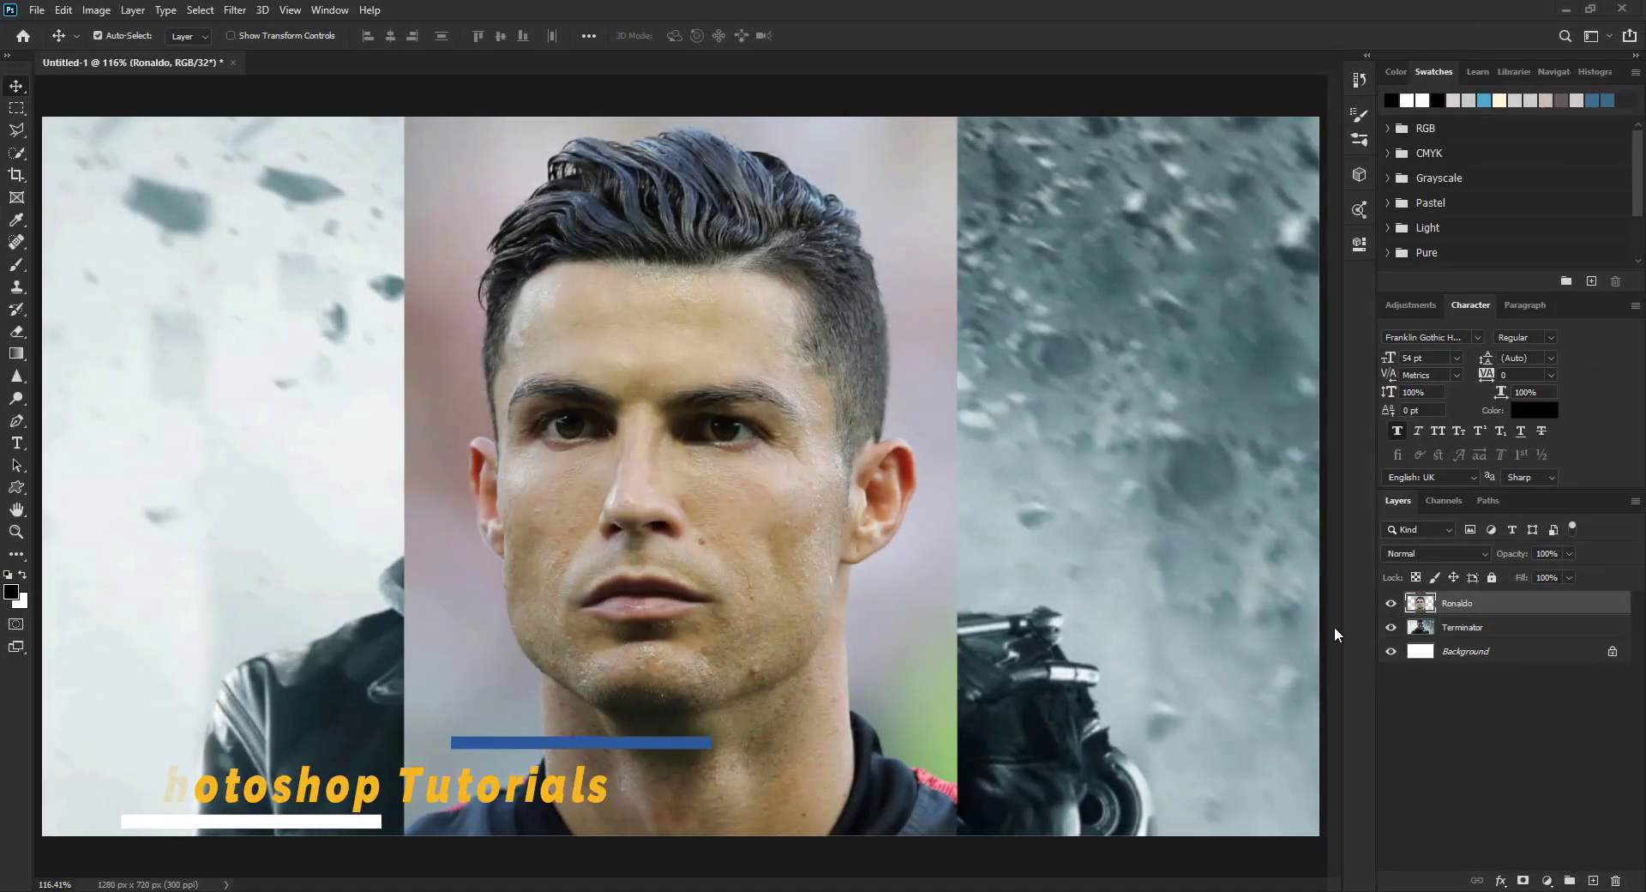
Hide the Ronaldo layer, select the Terminator layer and set the Pen tool to Path mode
click(1391, 603)
click(1464, 626)
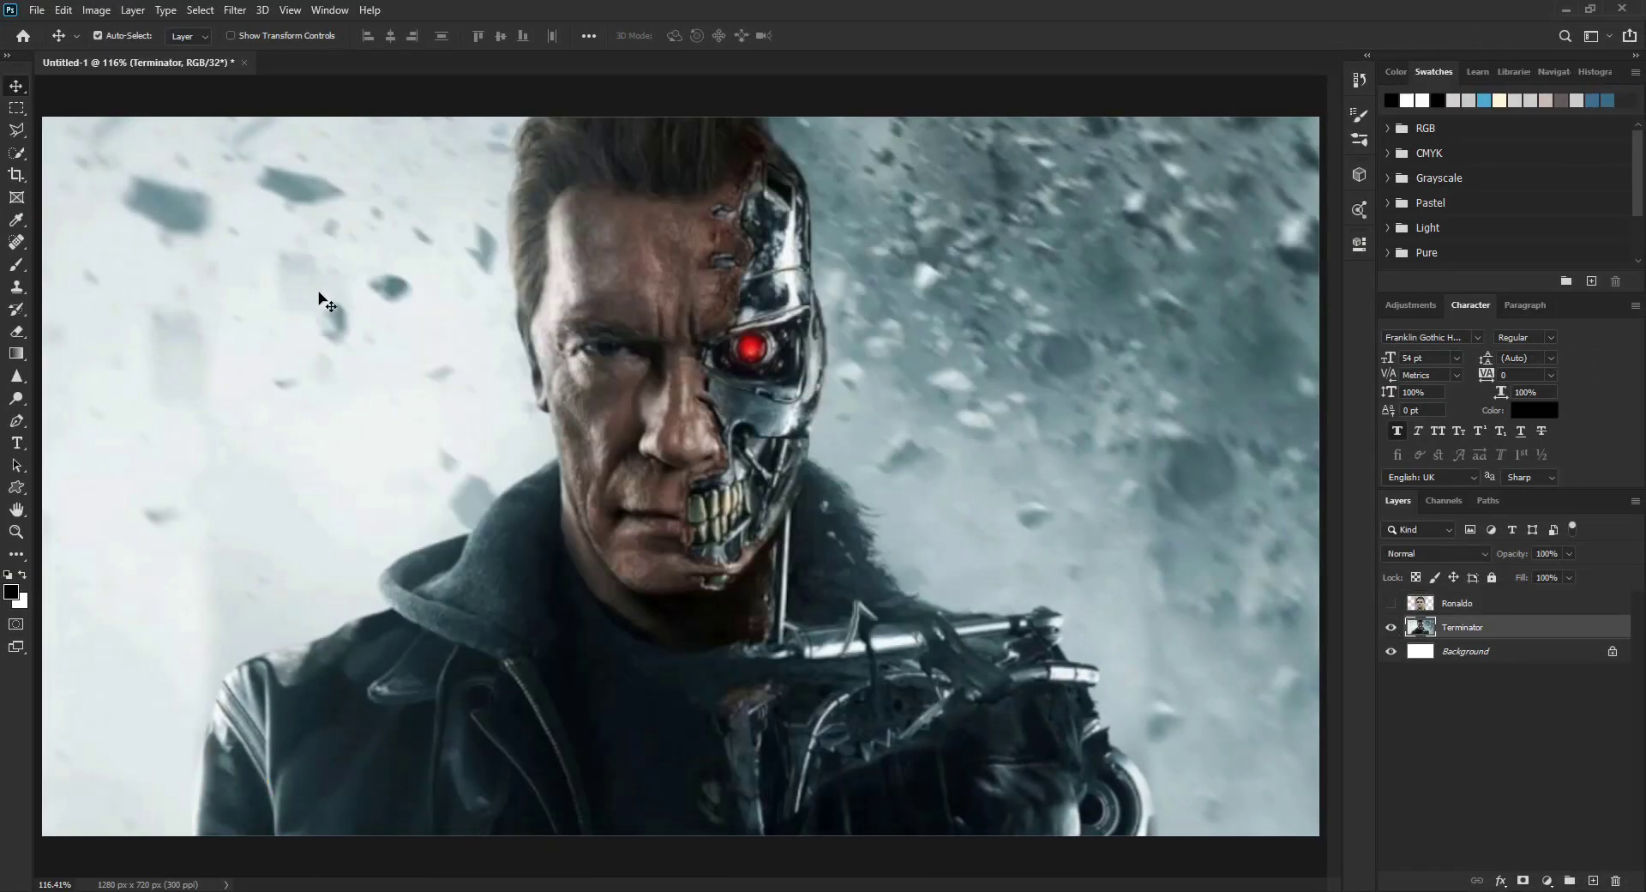
key(p)
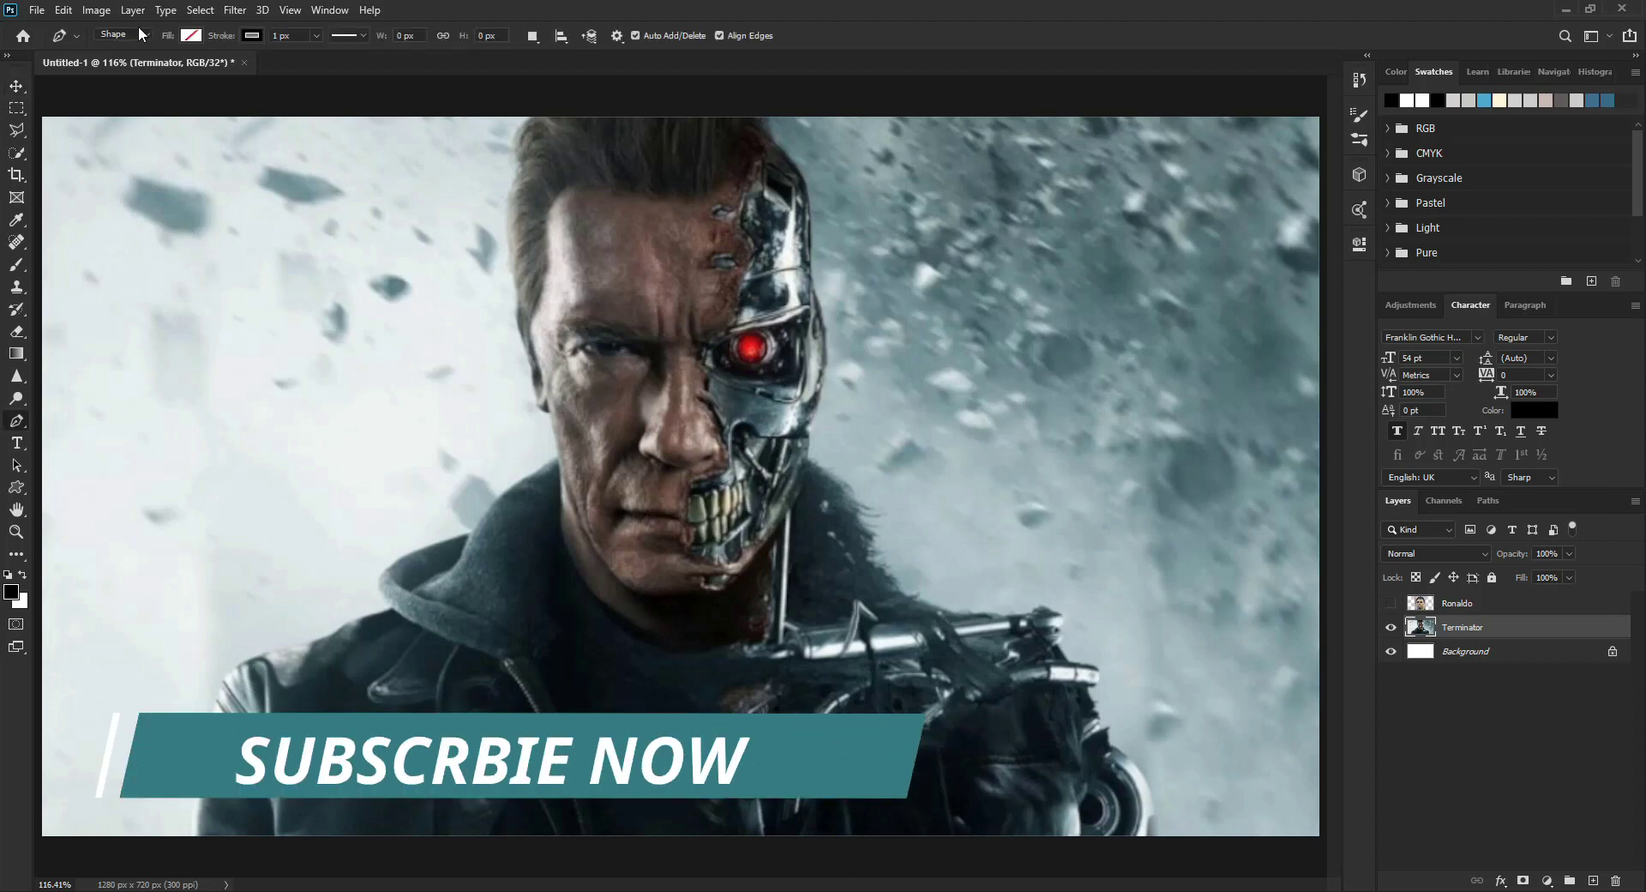
click(136, 34)
Trace the Pen path along the metal edge and the lower jaw
scroll(729, 251, up, 3)
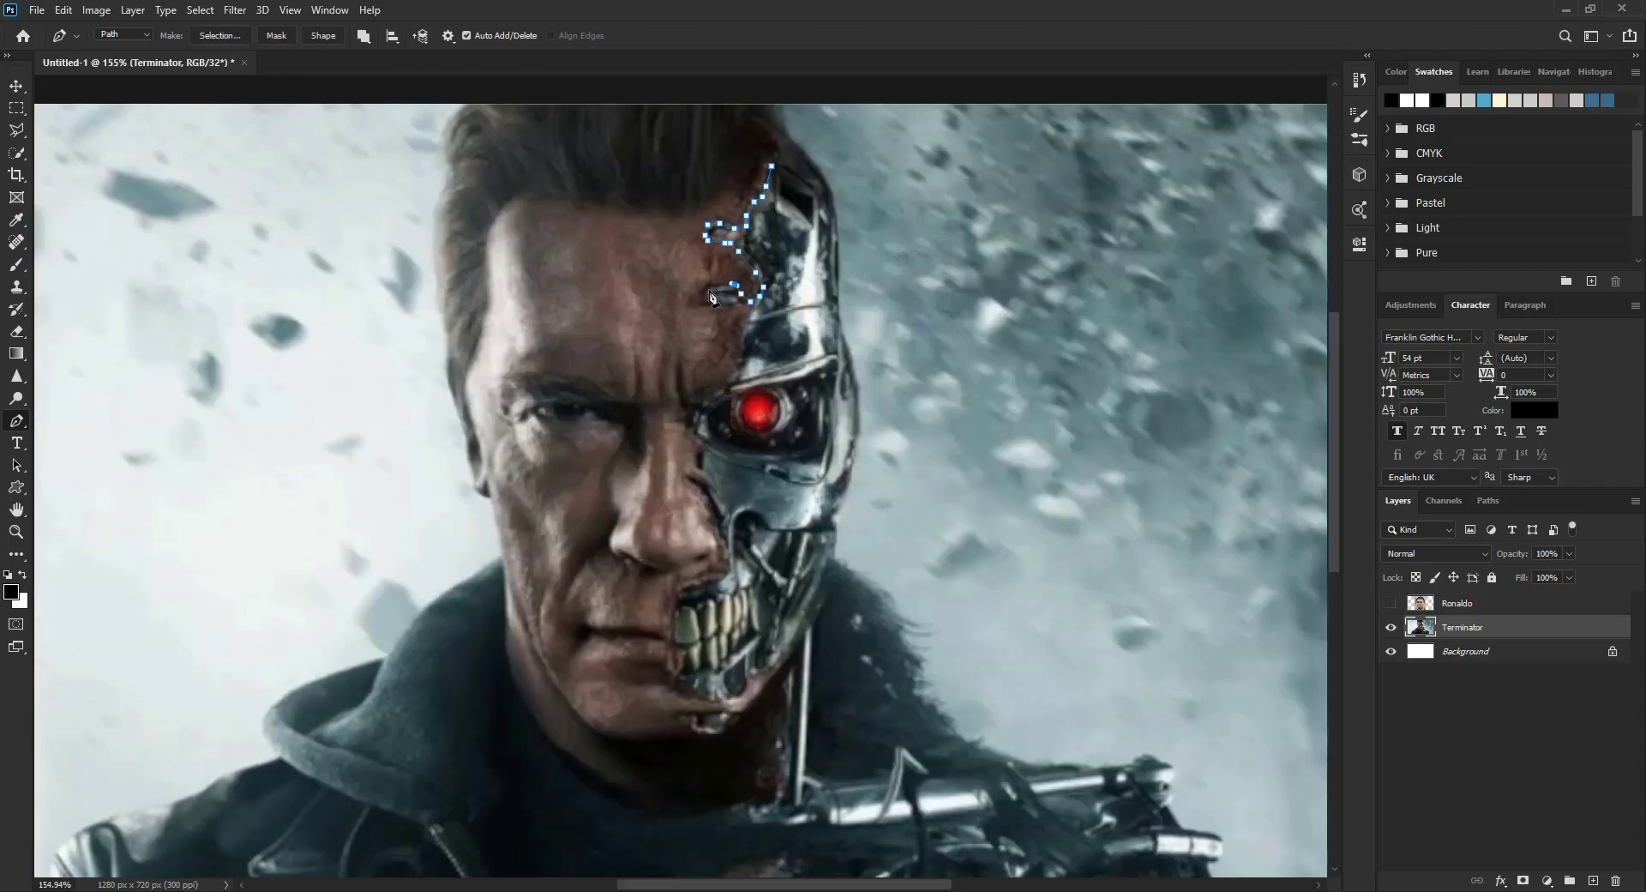
scroll(753, 324, up, 3)
scroll(700, 457, up, 4)
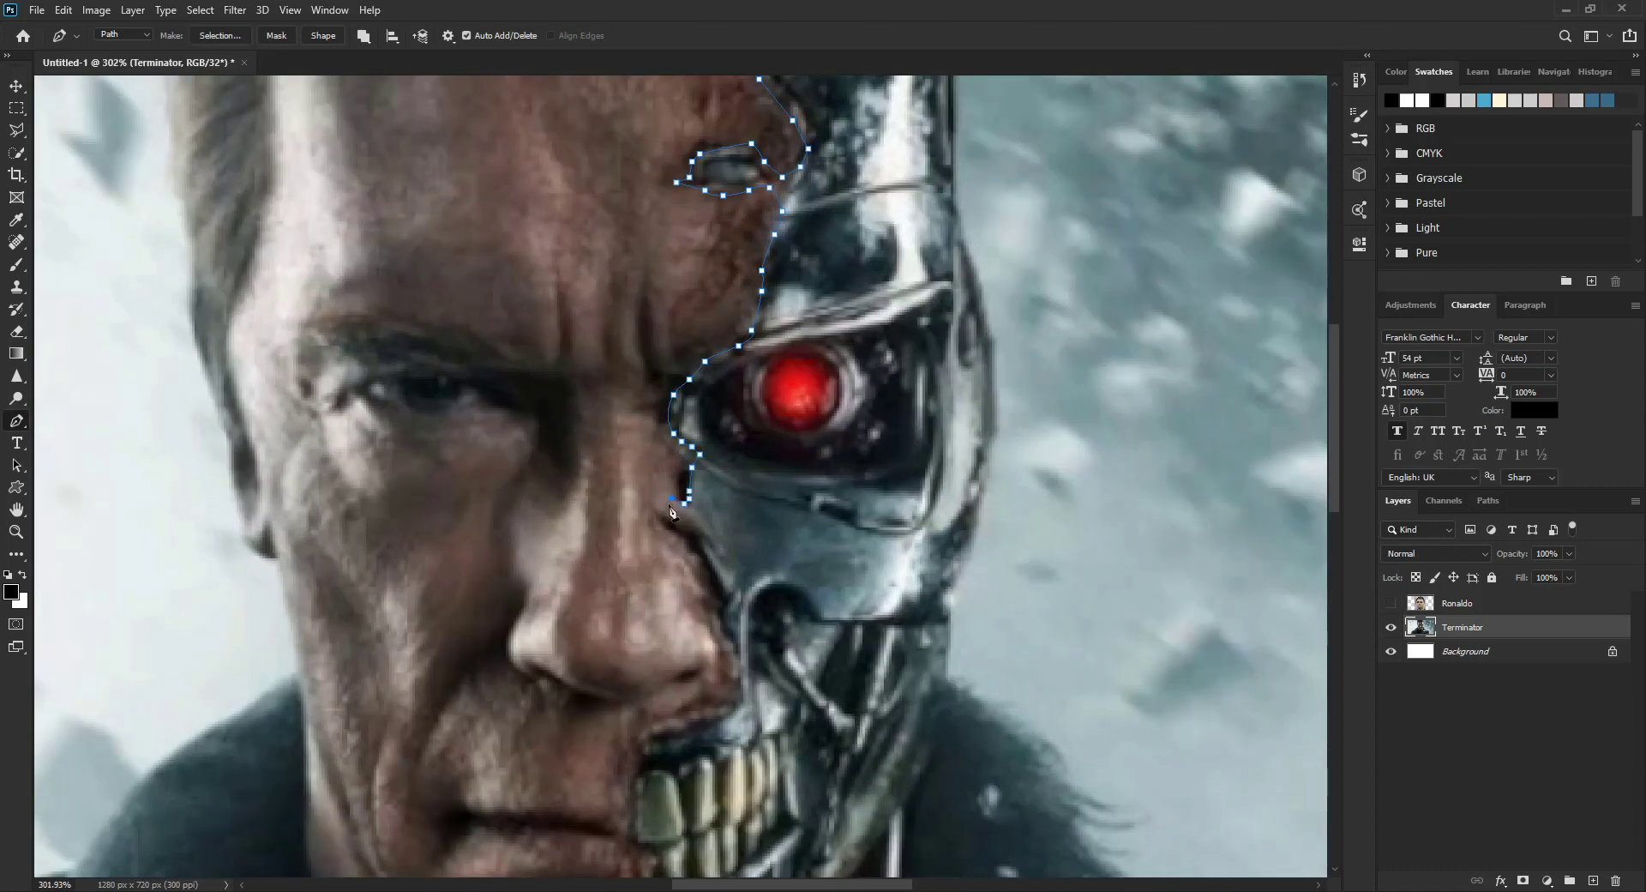
scroll(743, 693, down, 3)
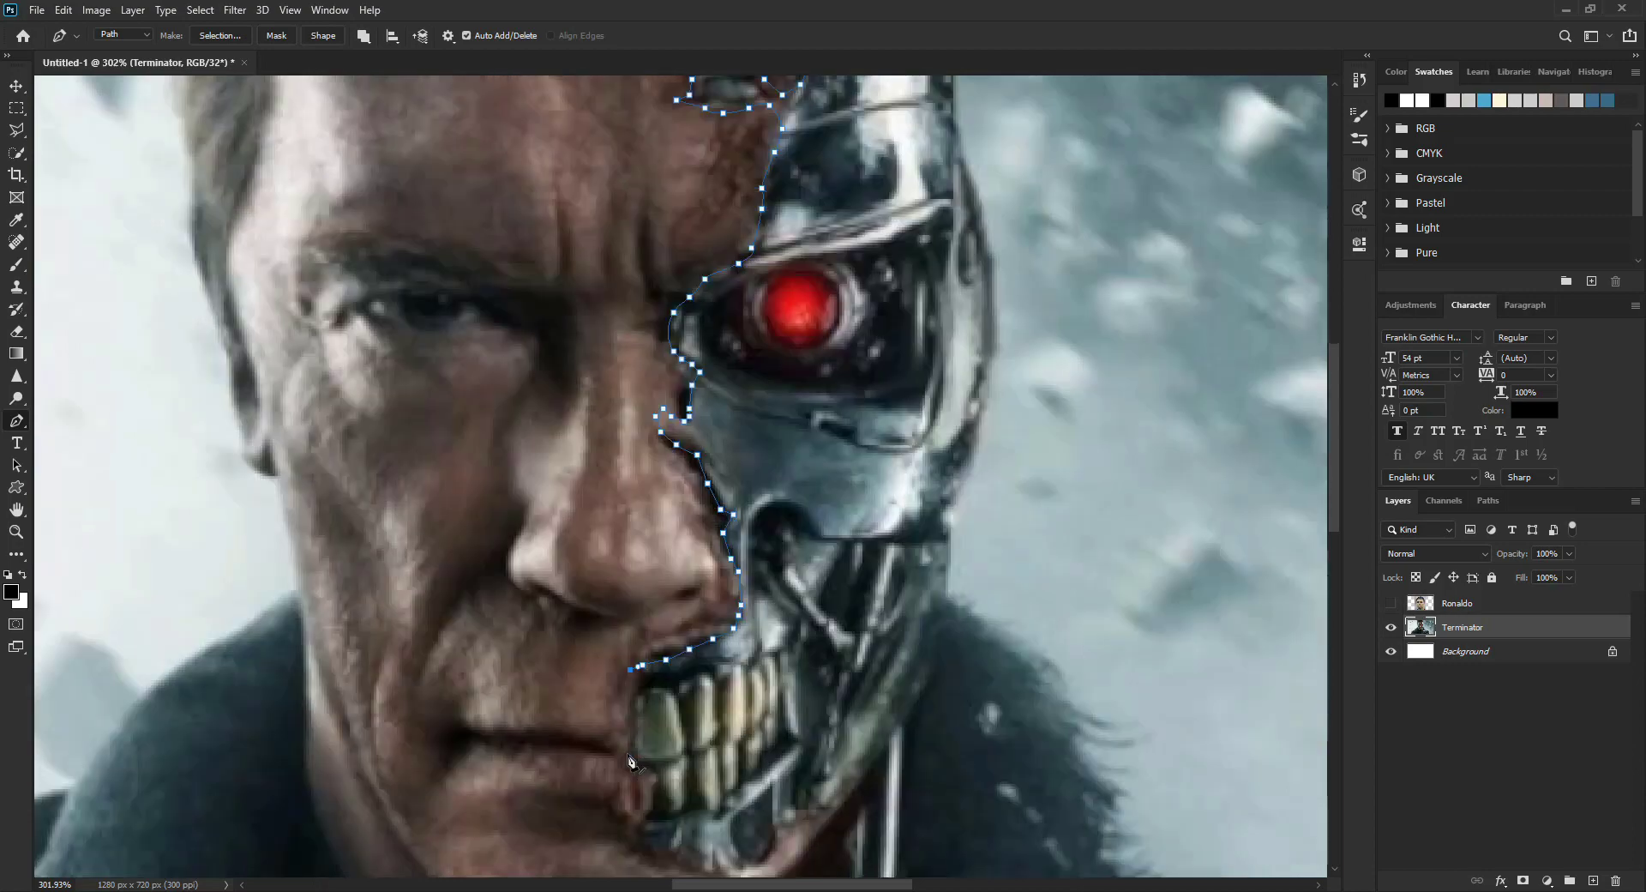
click(666, 590)
click(635, 691)
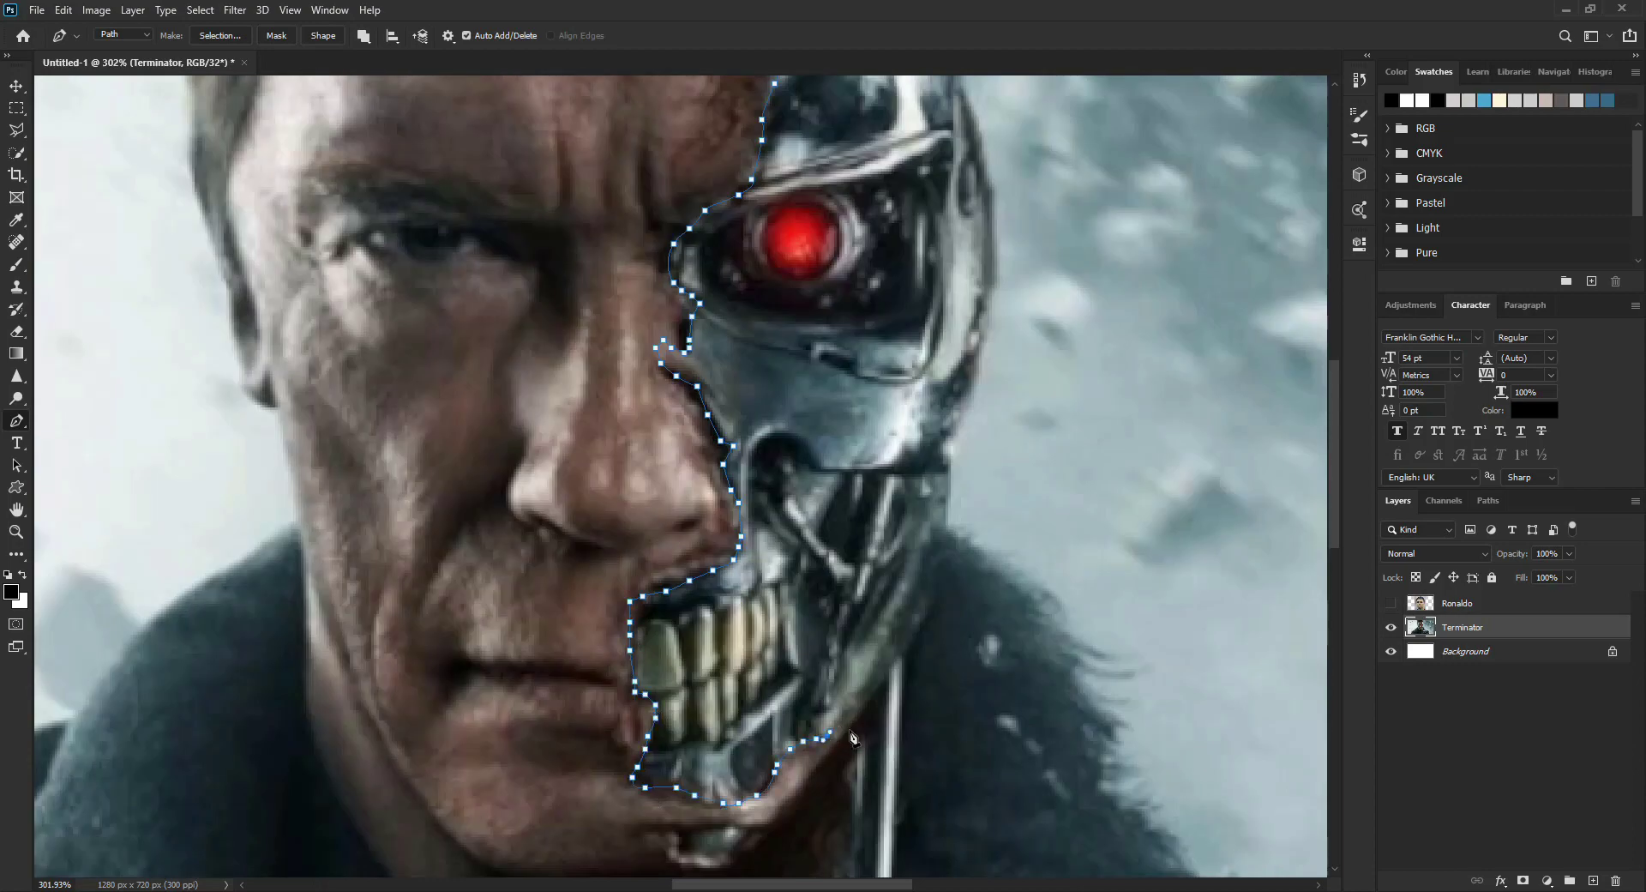
click(819, 743)
click(826, 759)
click(785, 814)
scroll(755, 798, down, 2)
click(734, 713)
click(679, 727)
Continue the path up the face's left edge and head side, closing it at the start
scroll(336, 529, up, 4)
click(308, 653)
click(275, 498)
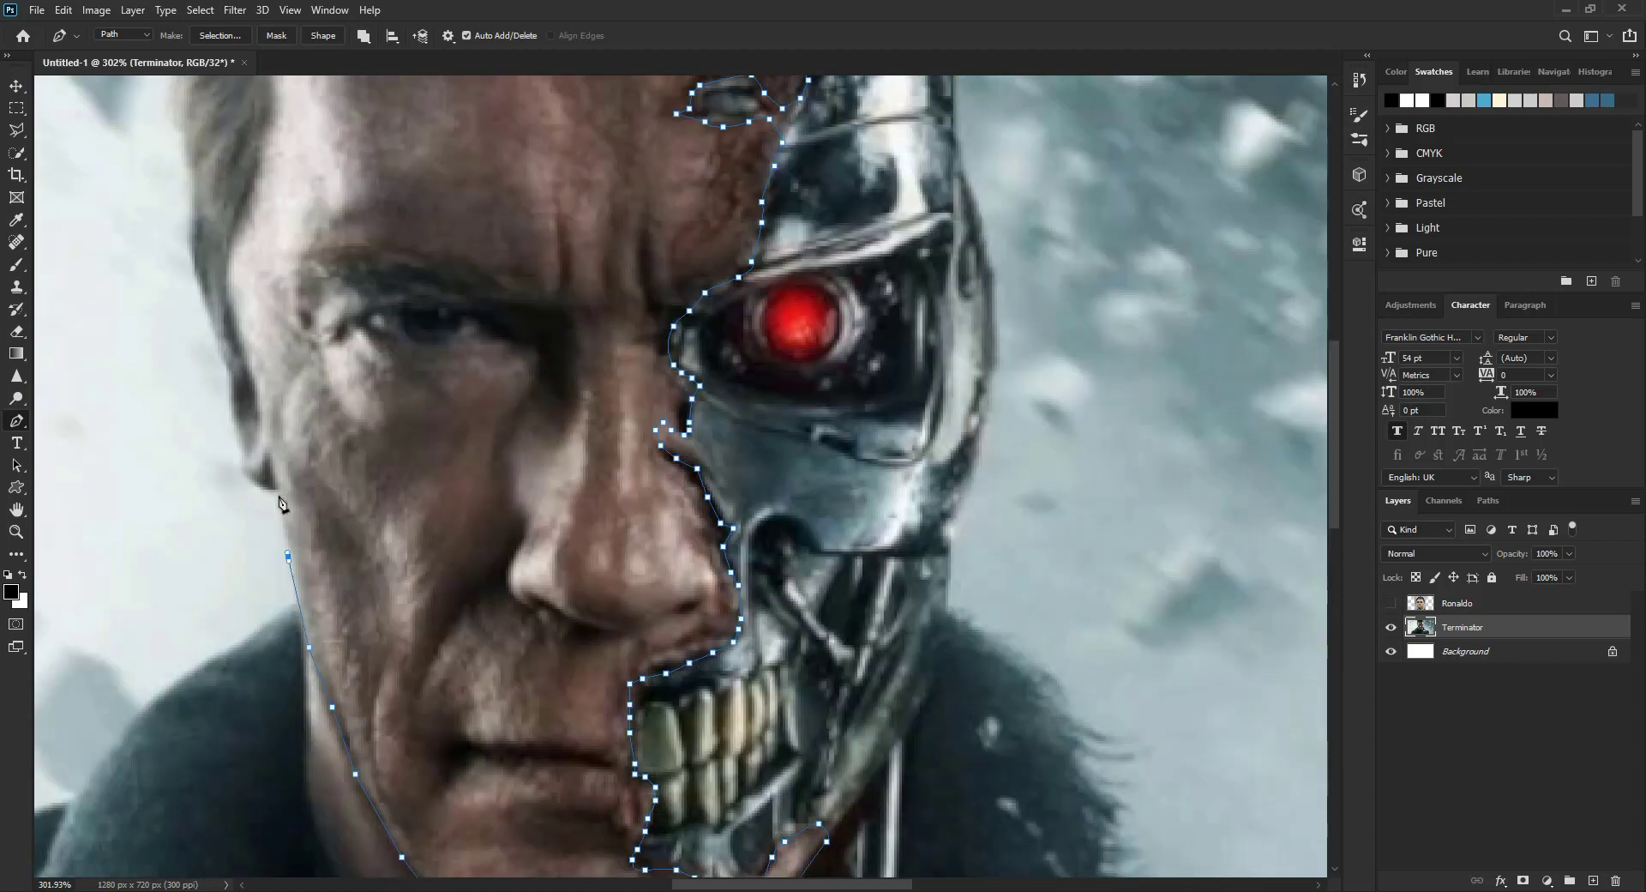
scroll(248, 463, up, 1)
click(322, 330)
scroll(347, 403, up, 1)
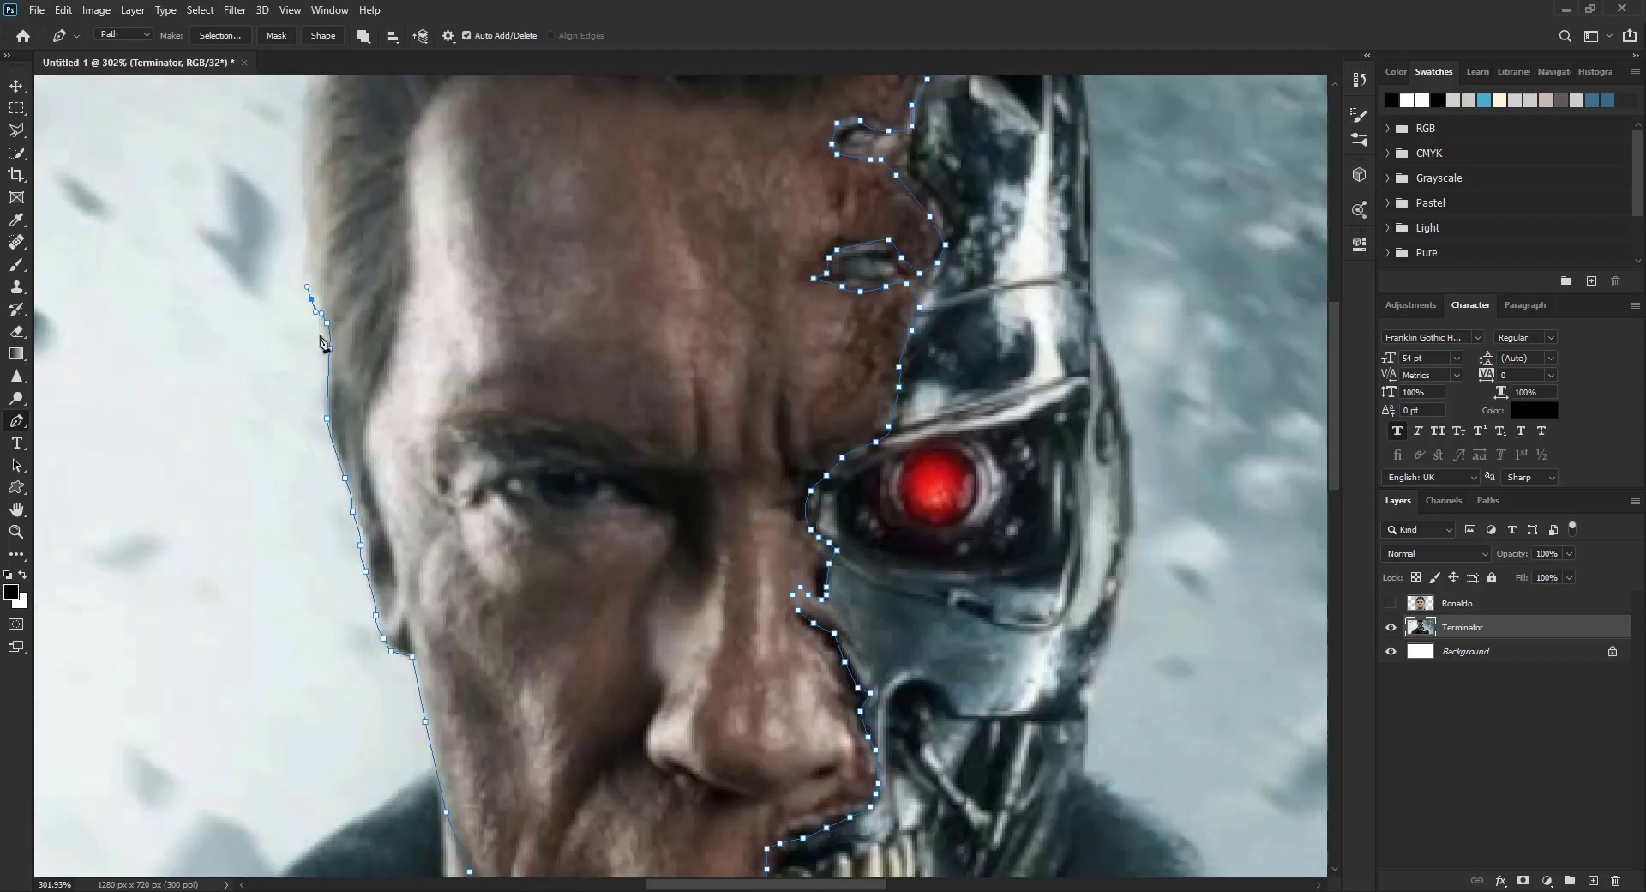
scroll(343, 386, up, 3)
click(327, 652)
click(311, 532)
click(299, 439)
click(304, 330)
click(334, 152)
Convert the closed path into a selection and fit the image in the window
key(ctrl+Return)
key(ctrl+0)
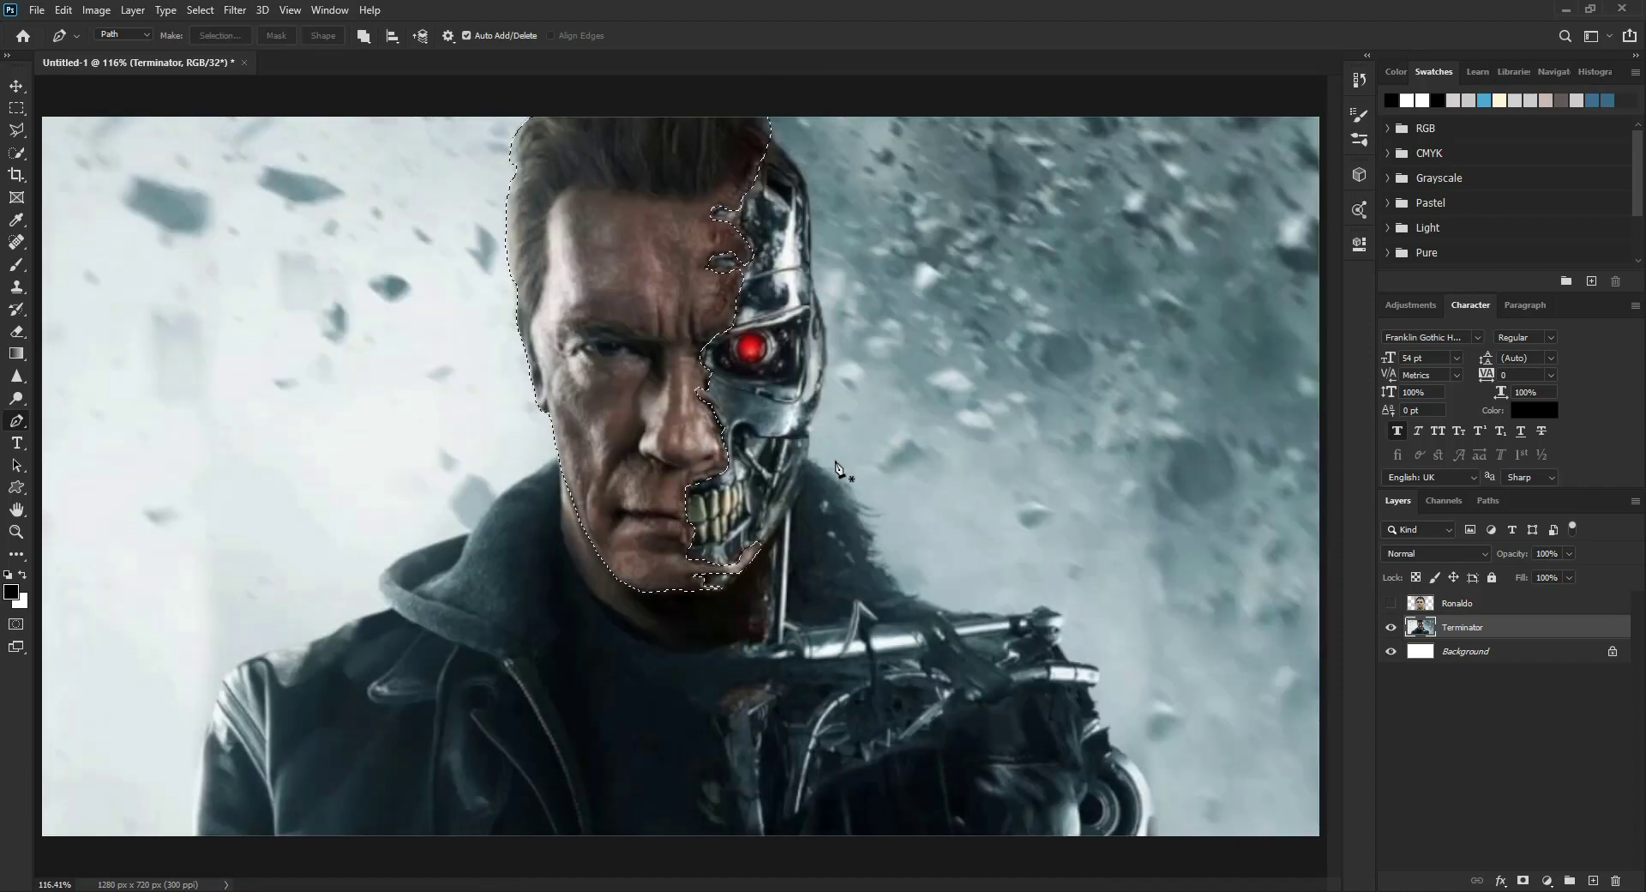
right_click(628, 307)
Copy the face selection to Layer 1, show Ronaldo again and move Layer 1 below Terminator
key(ctrl+j)
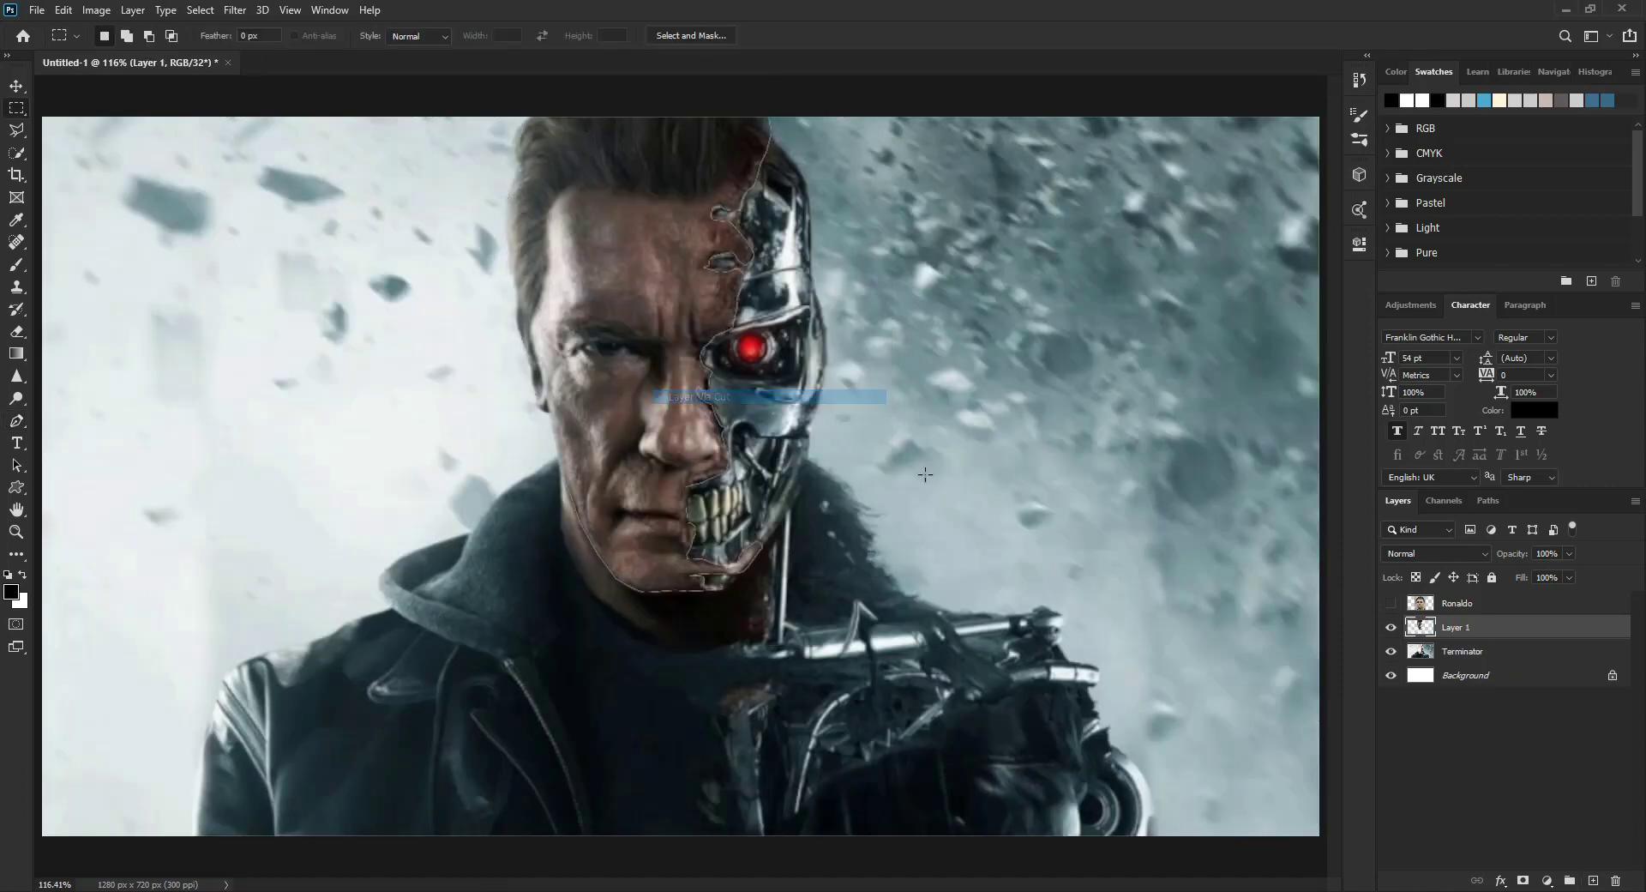
click(1391, 626)
click(1390, 603)
drag(1457, 627, 1457, 660)
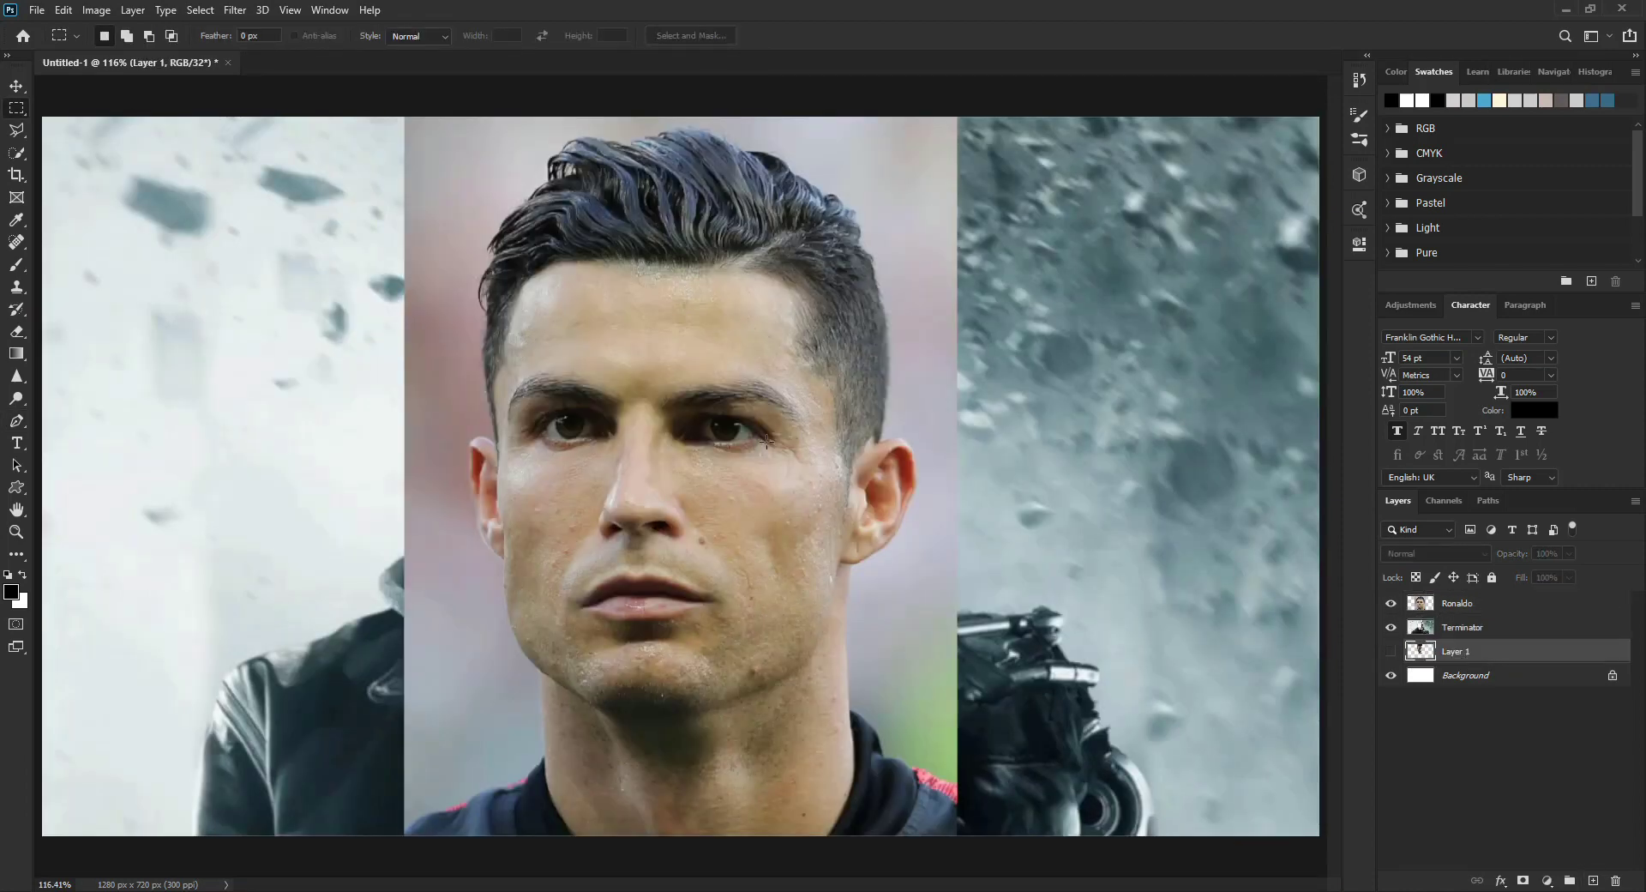
click(1457, 603)
Select Ronaldo's head and neck with Object Selection, refining the chin with Quick Selection
click(16, 152)
right_click(17, 151)
click(103, 153)
click(549, 184)
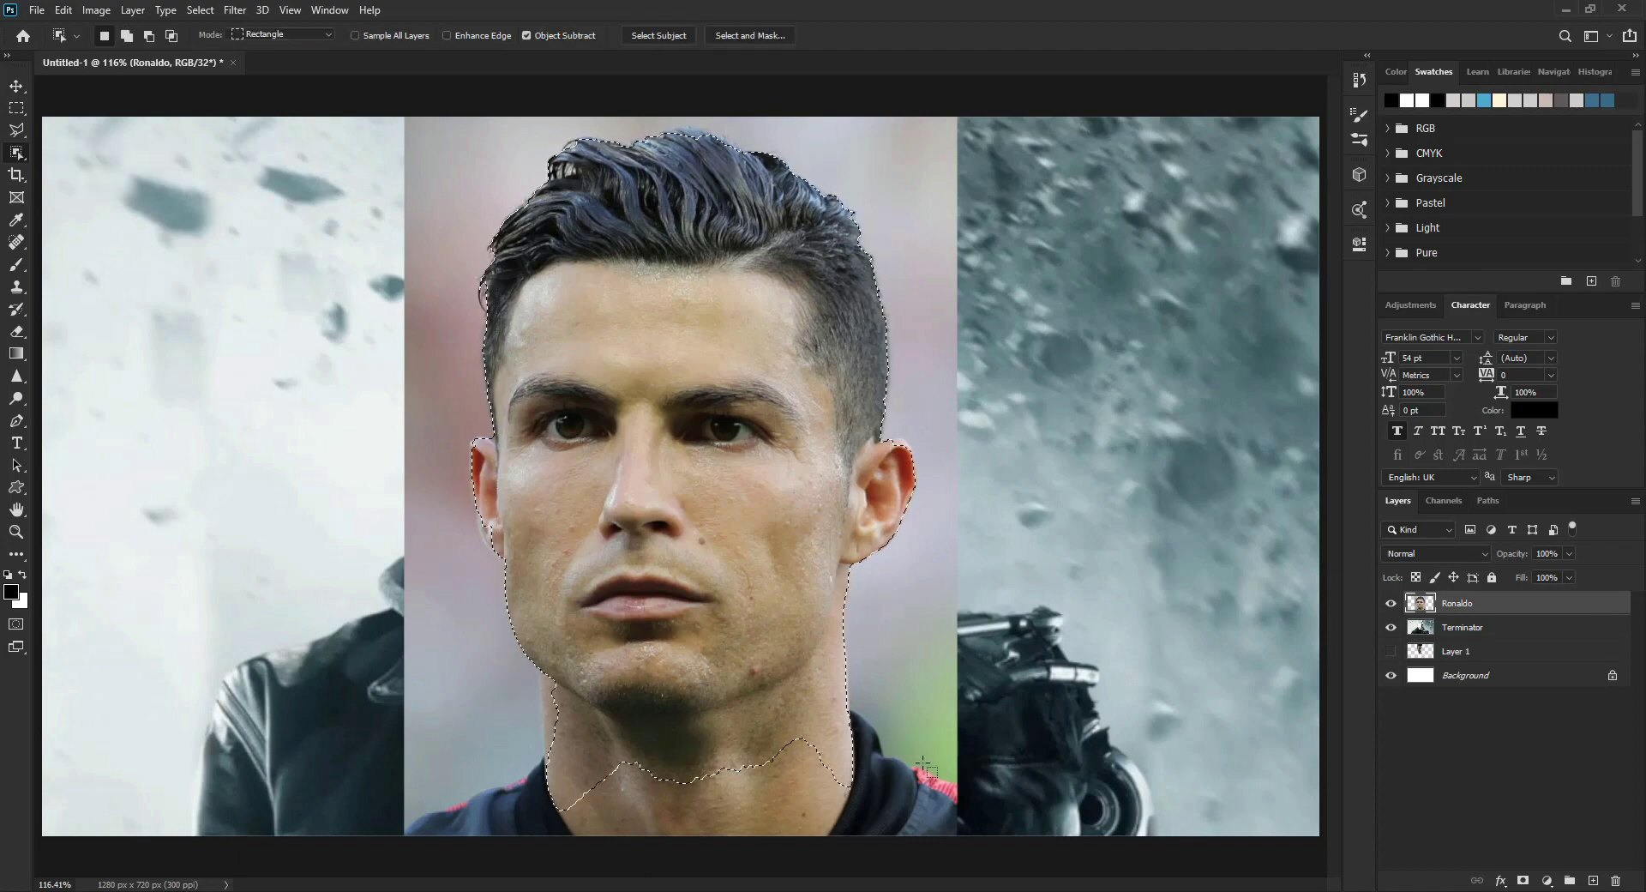
right_click(16, 152)
click(103, 169)
drag(678, 805, 734, 819)
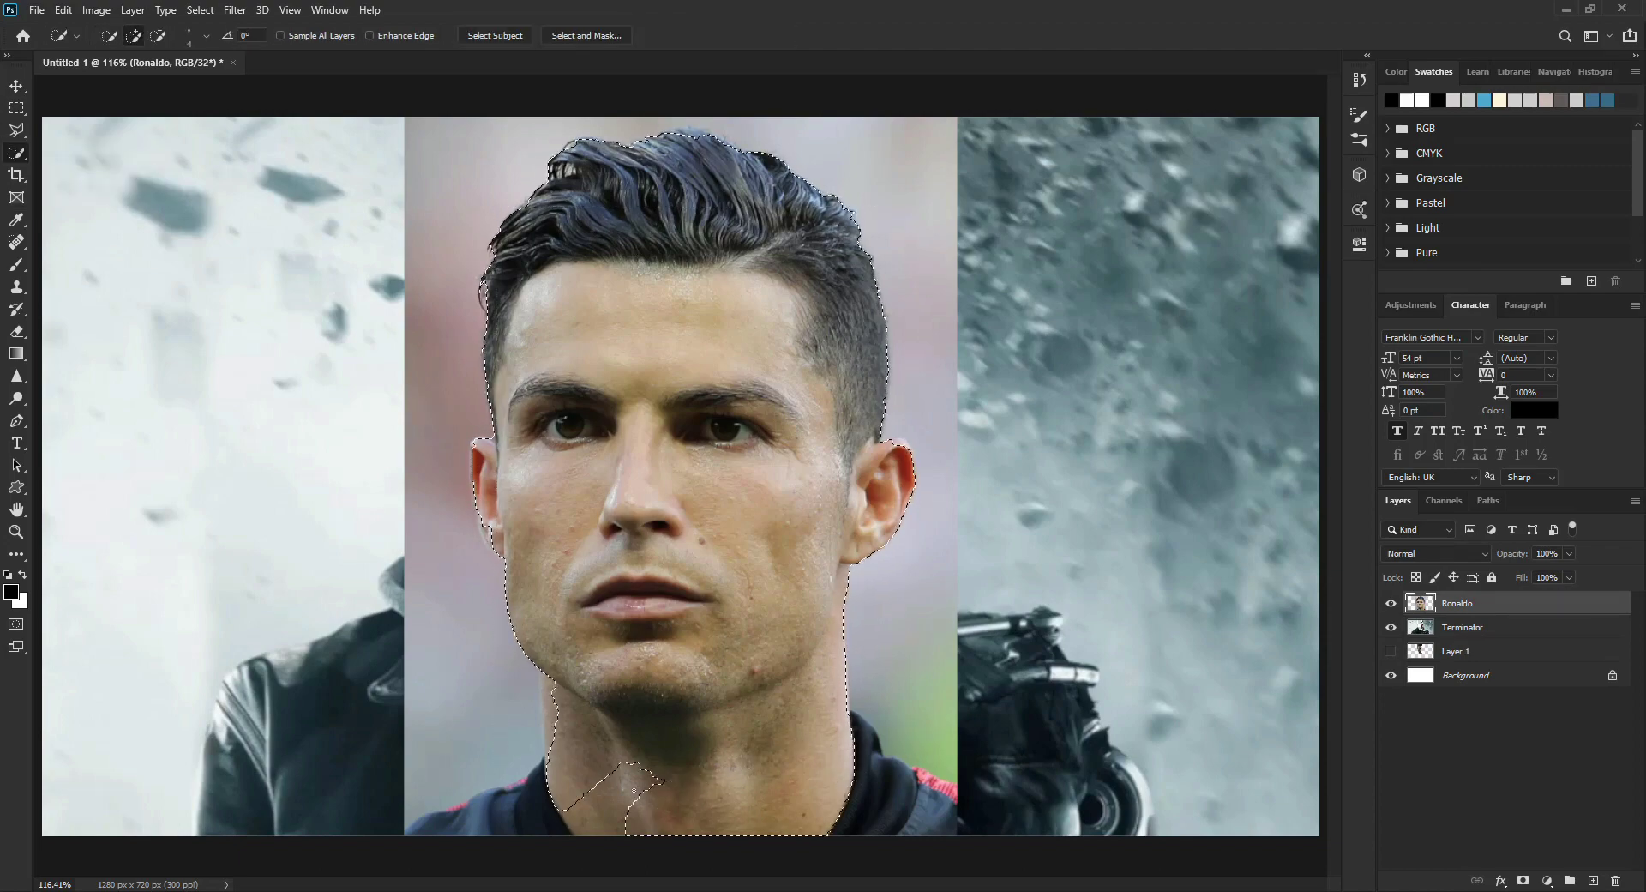
Review the head selection and bring it into Select and Mask
scroll(472, 526, up, 5)
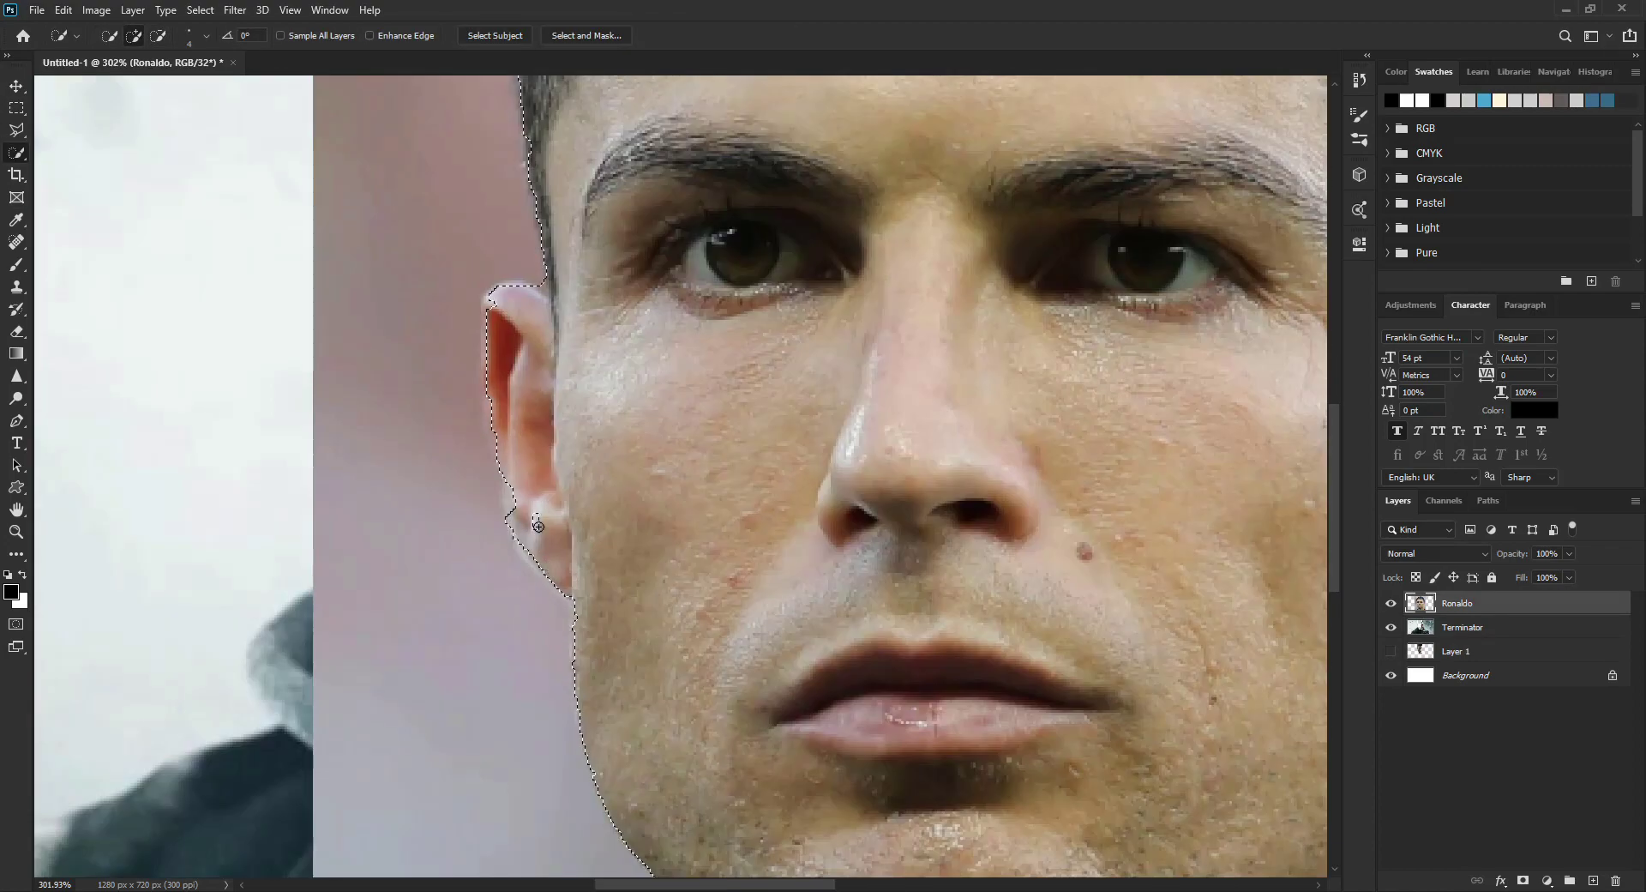
scroll(447, 706, down, 5)
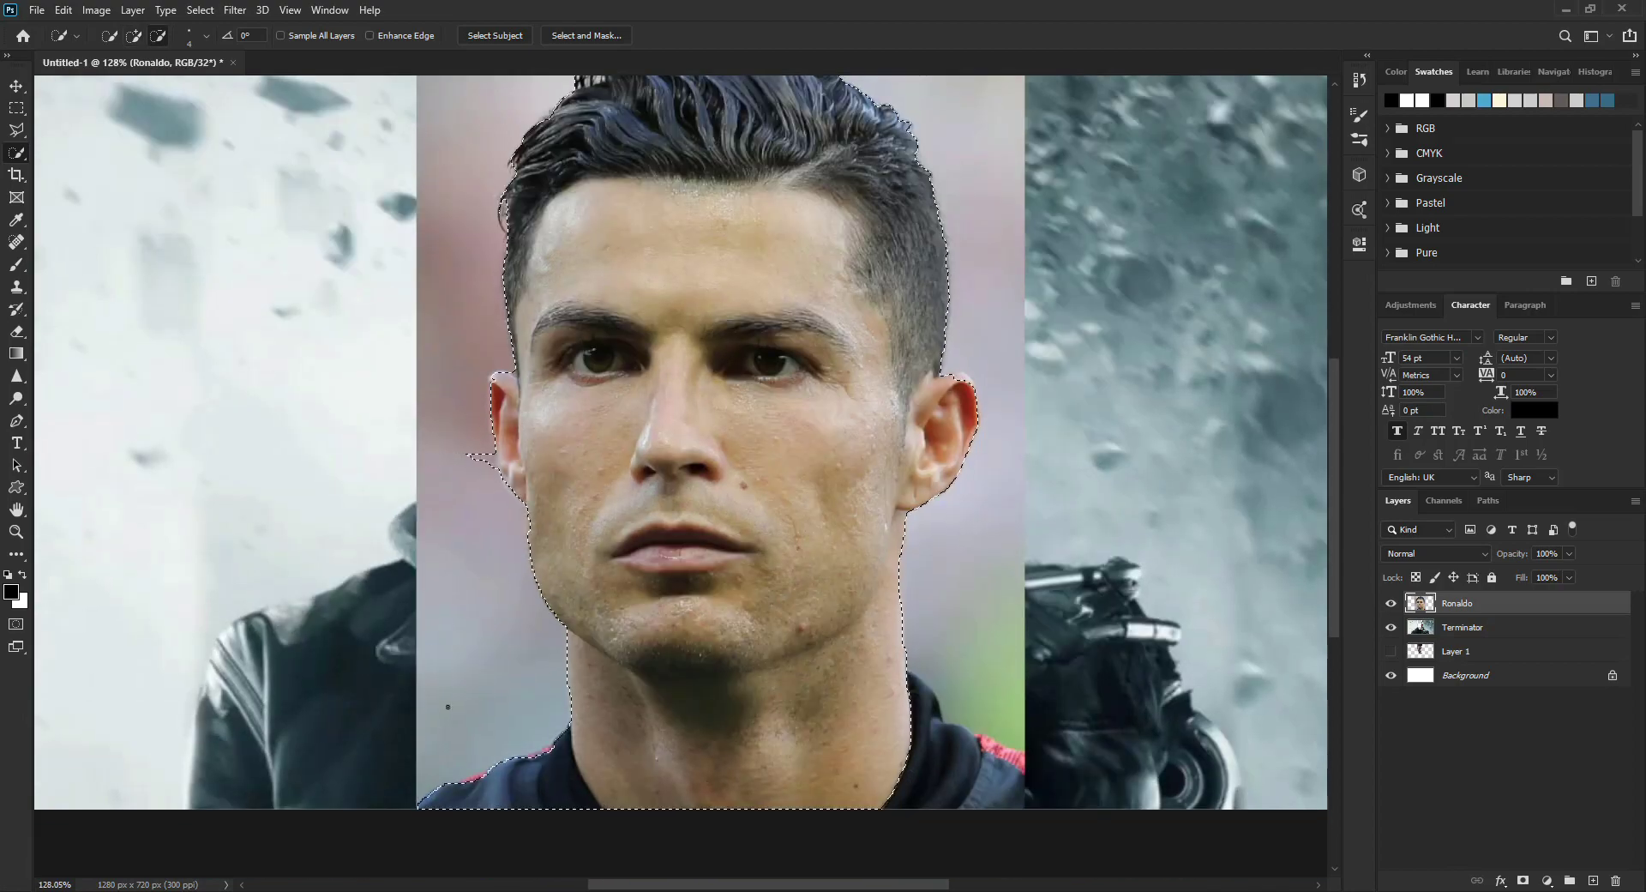
scroll(447, 706, up, 2)
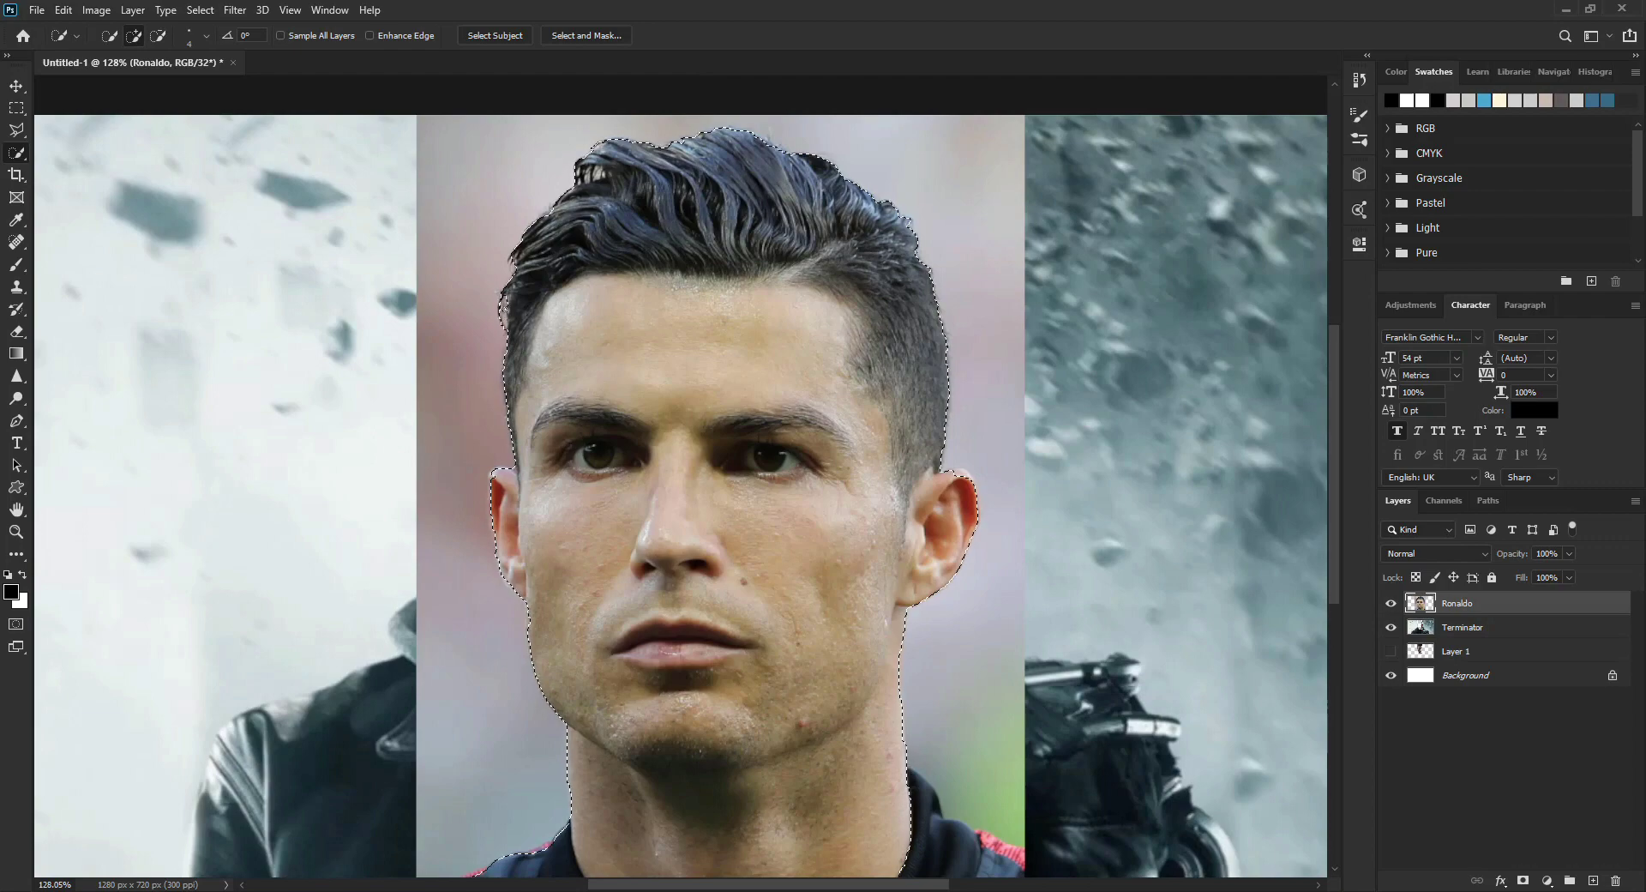
click(587, 35)
Adjust the overlay colour and Indicates option, then output to a new layer with layer mask
click(1435, 223)
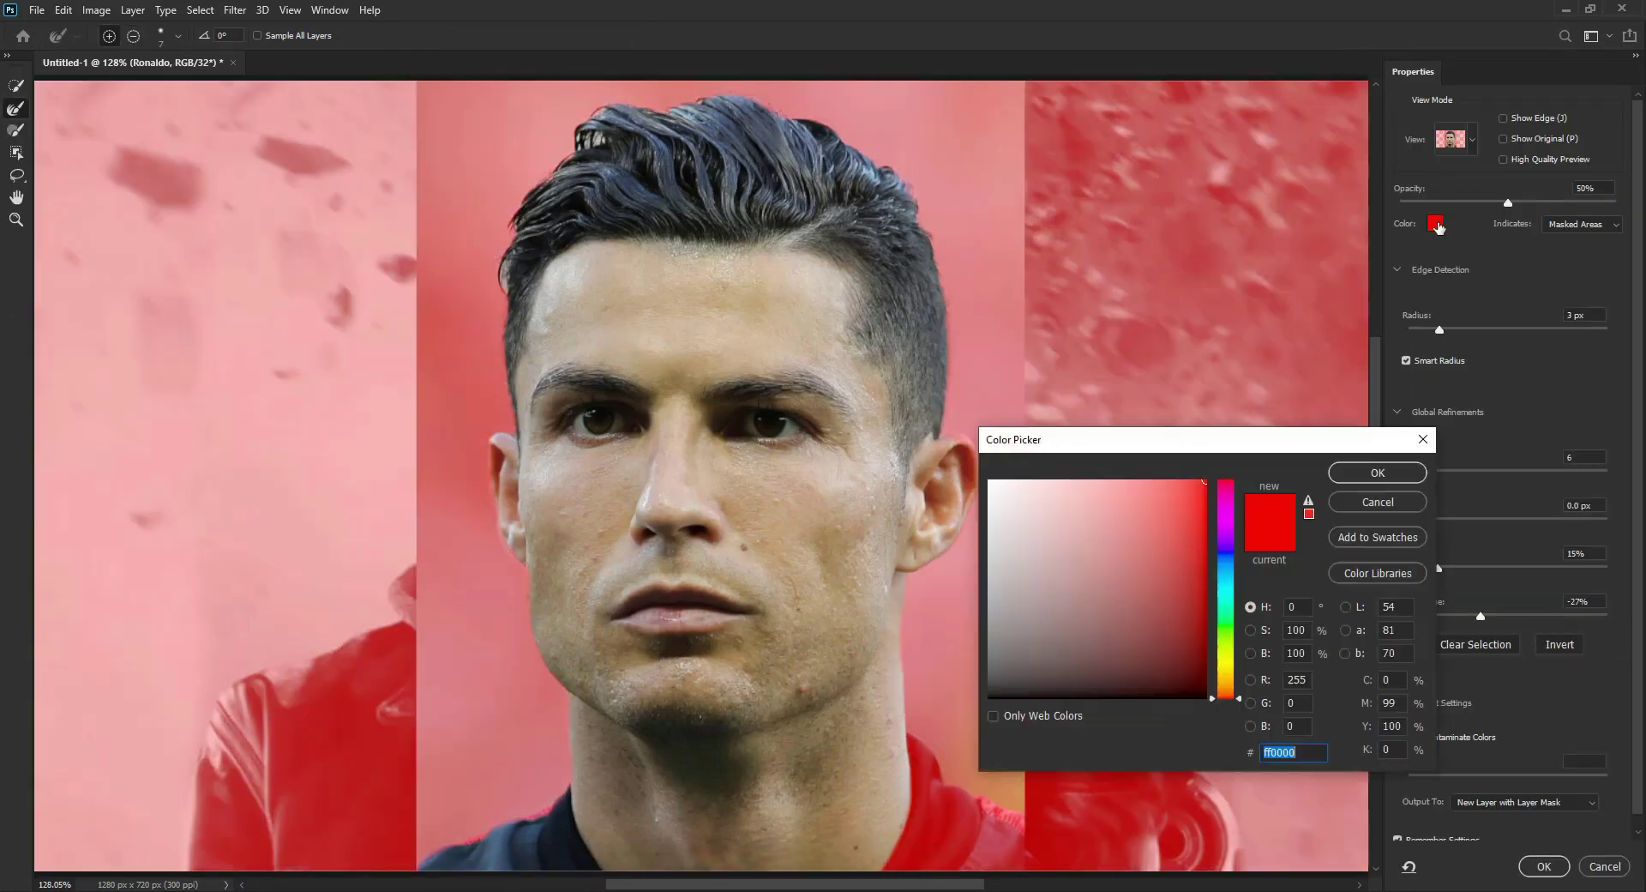
key(Escape)
click(1552, 225)
click(1563, 241)
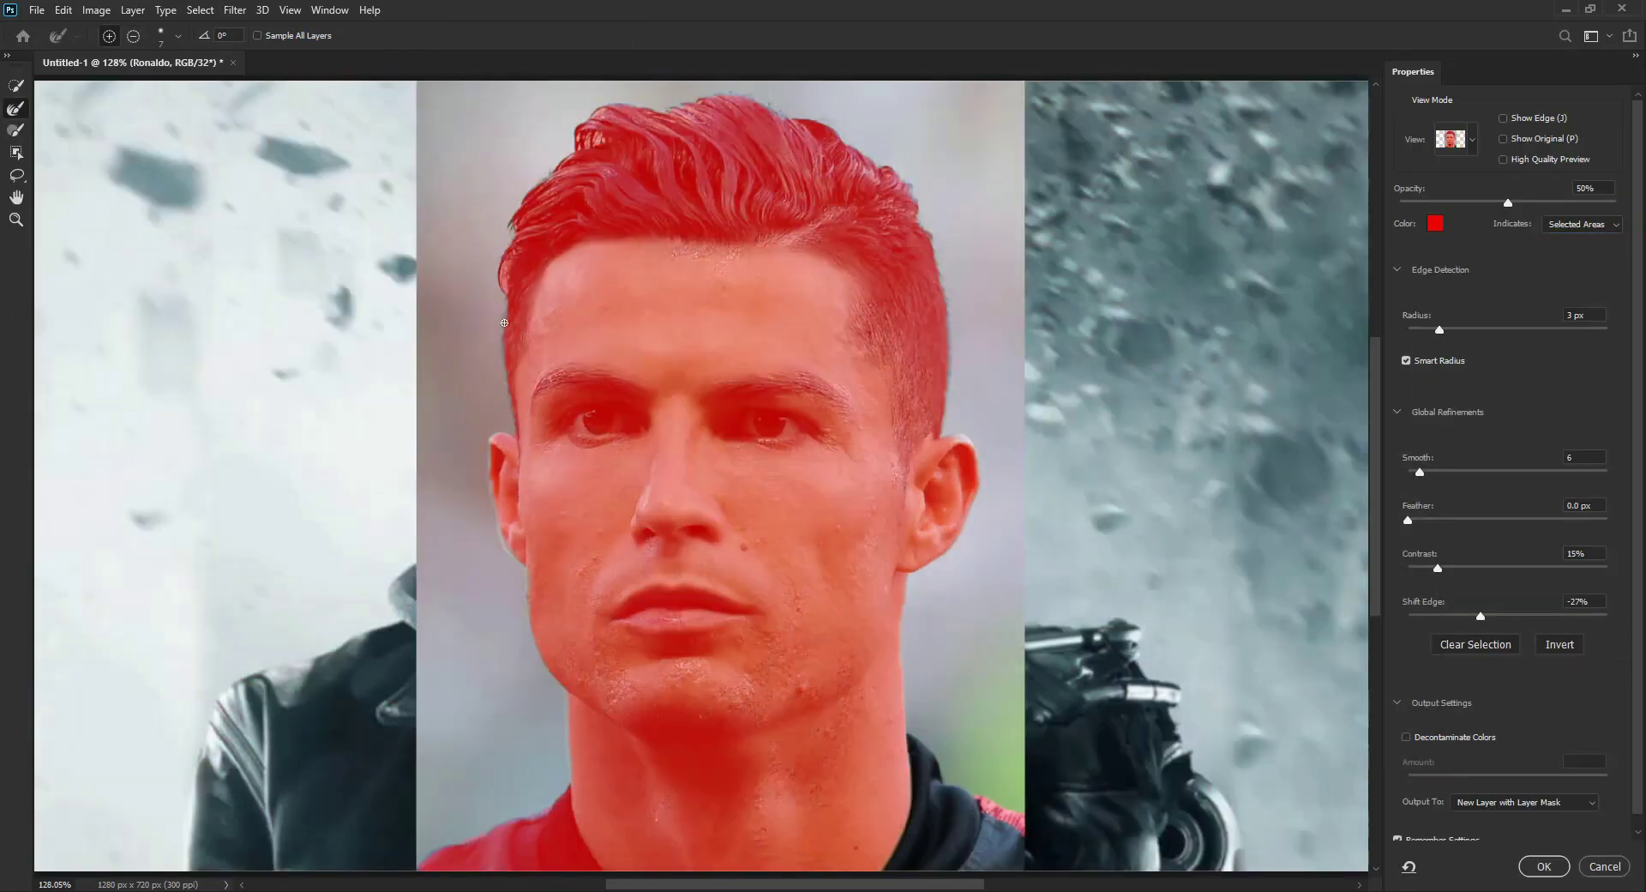
click(1551, 224)
click(1556, 240)
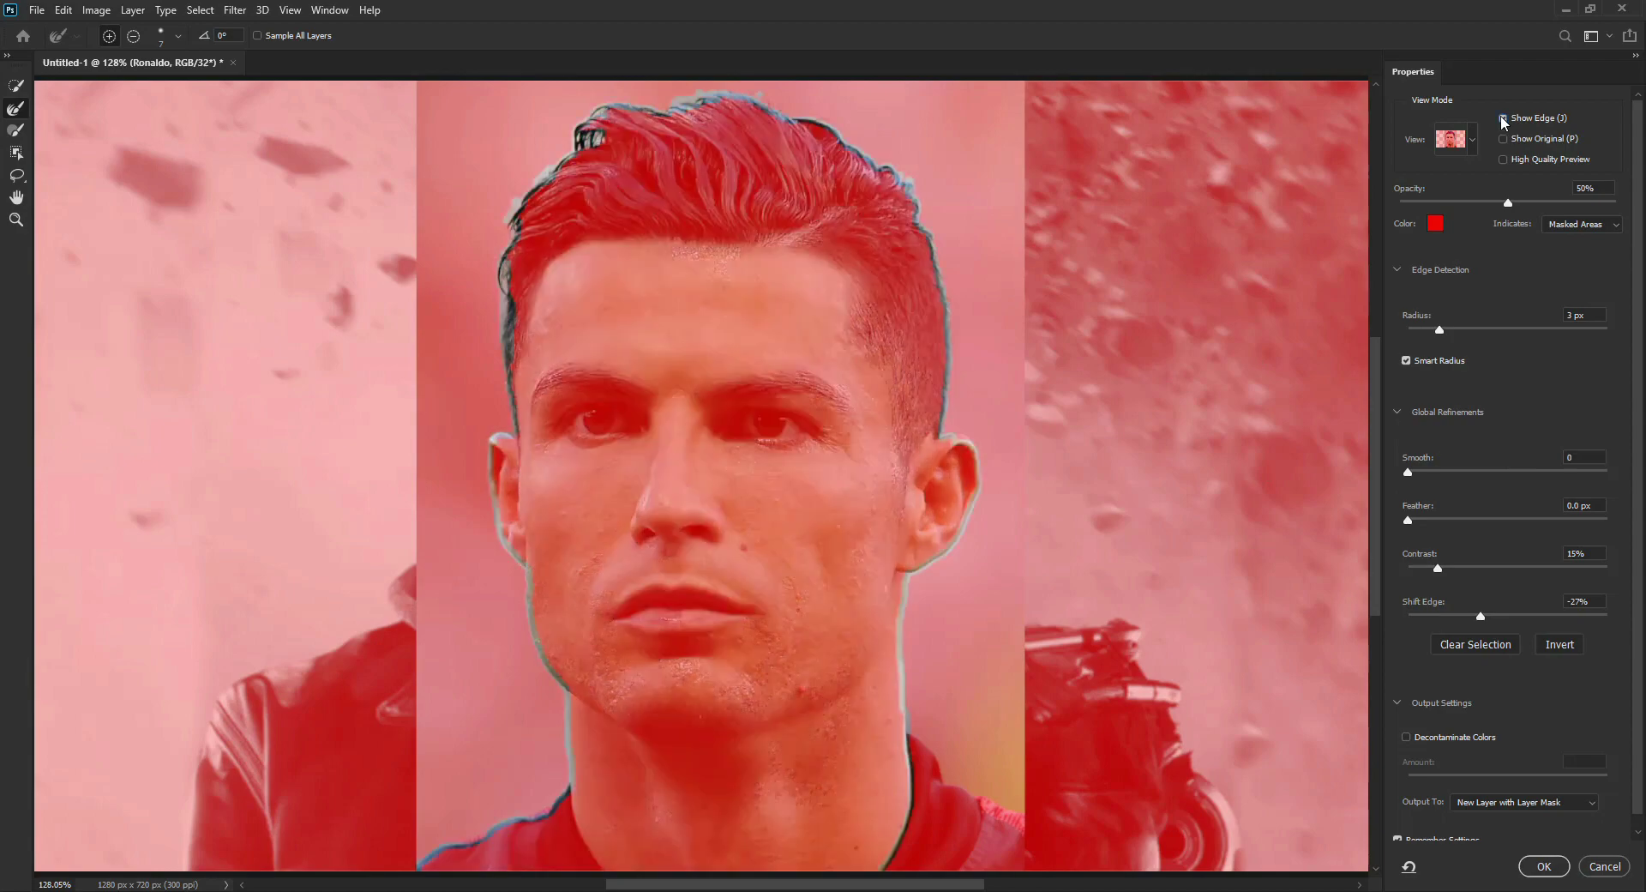
click(1503, 139)
click(1543, 866)
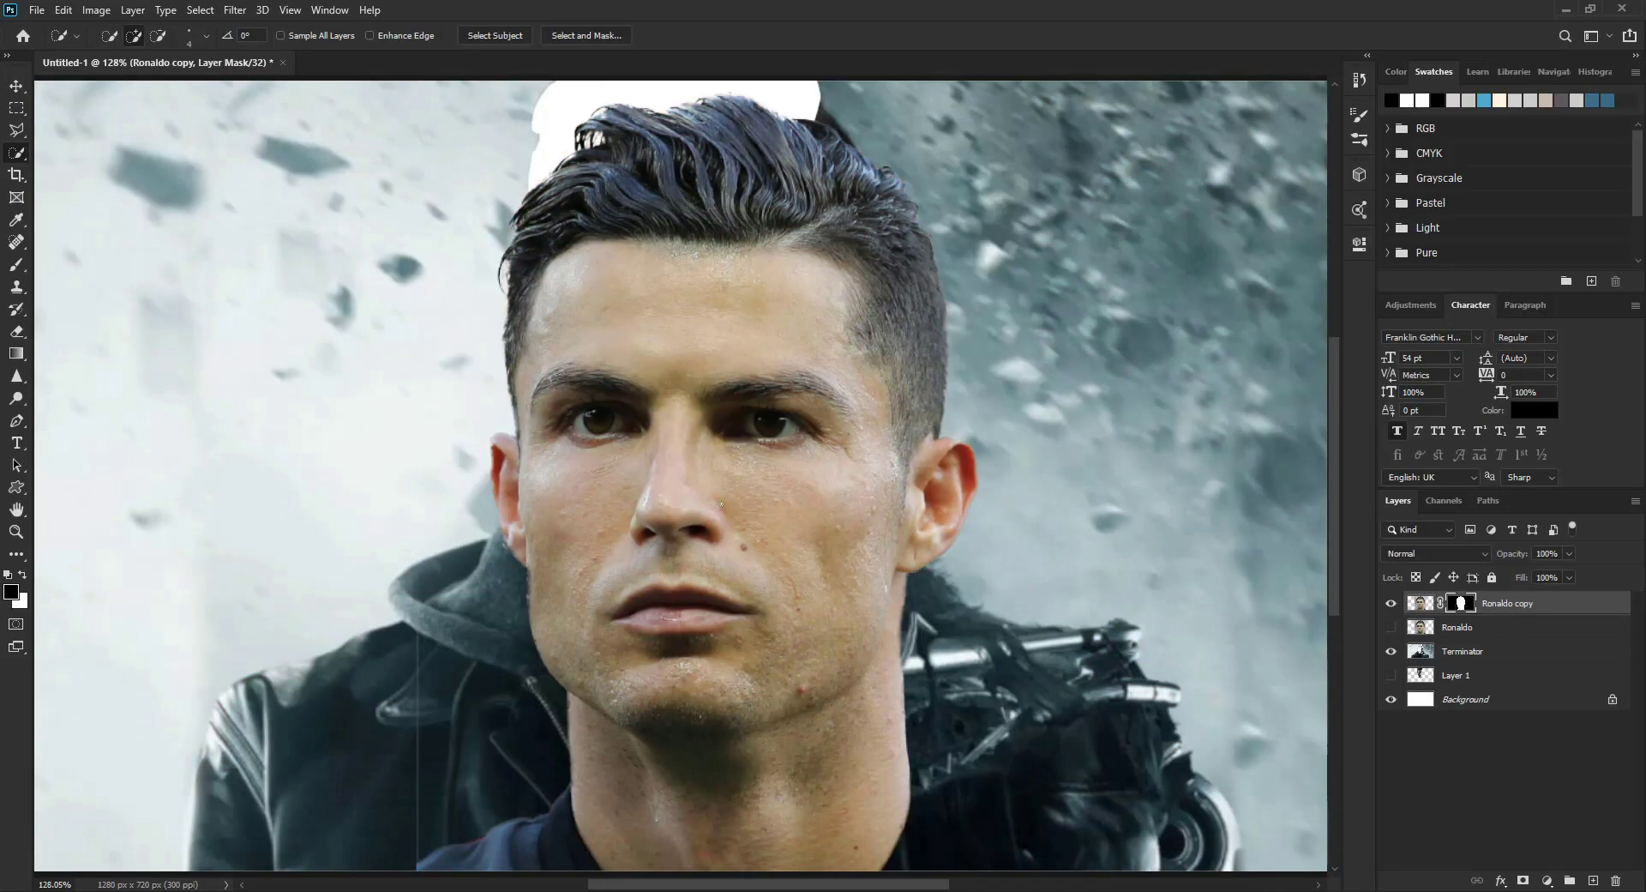
Scale Ronaldo copy to about 72% and shift it right and down
key(ctrl+t)
drag(1024, 870, 854, 600)
drag(698, 389, 744, 436)
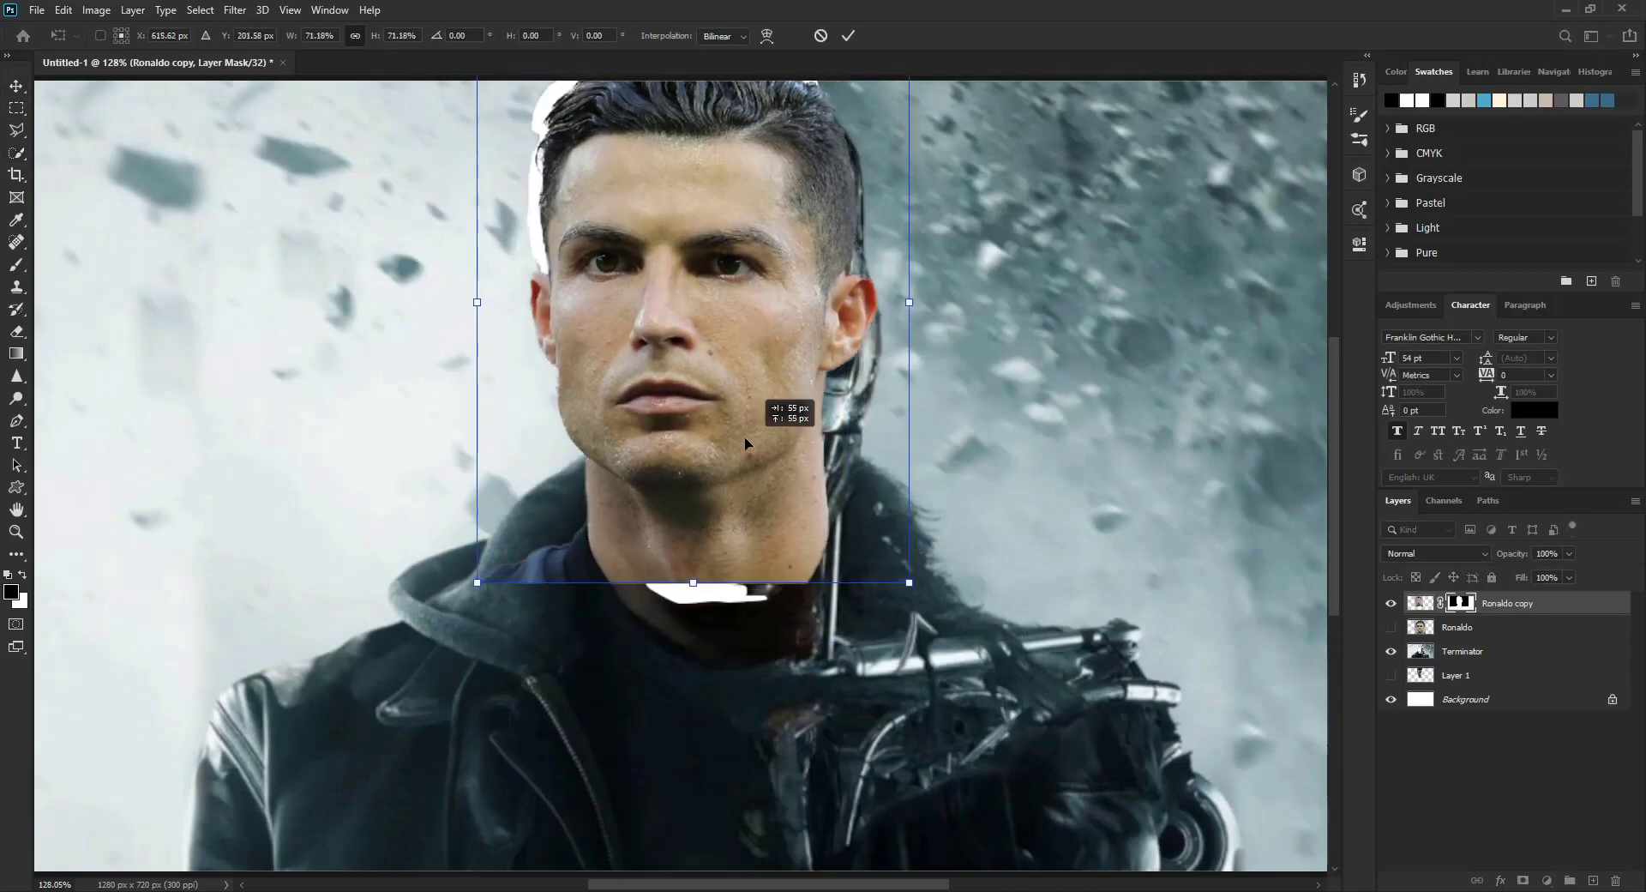
right_click(736, 406)
key(Escape)
drag(750, 497, 768, 516)
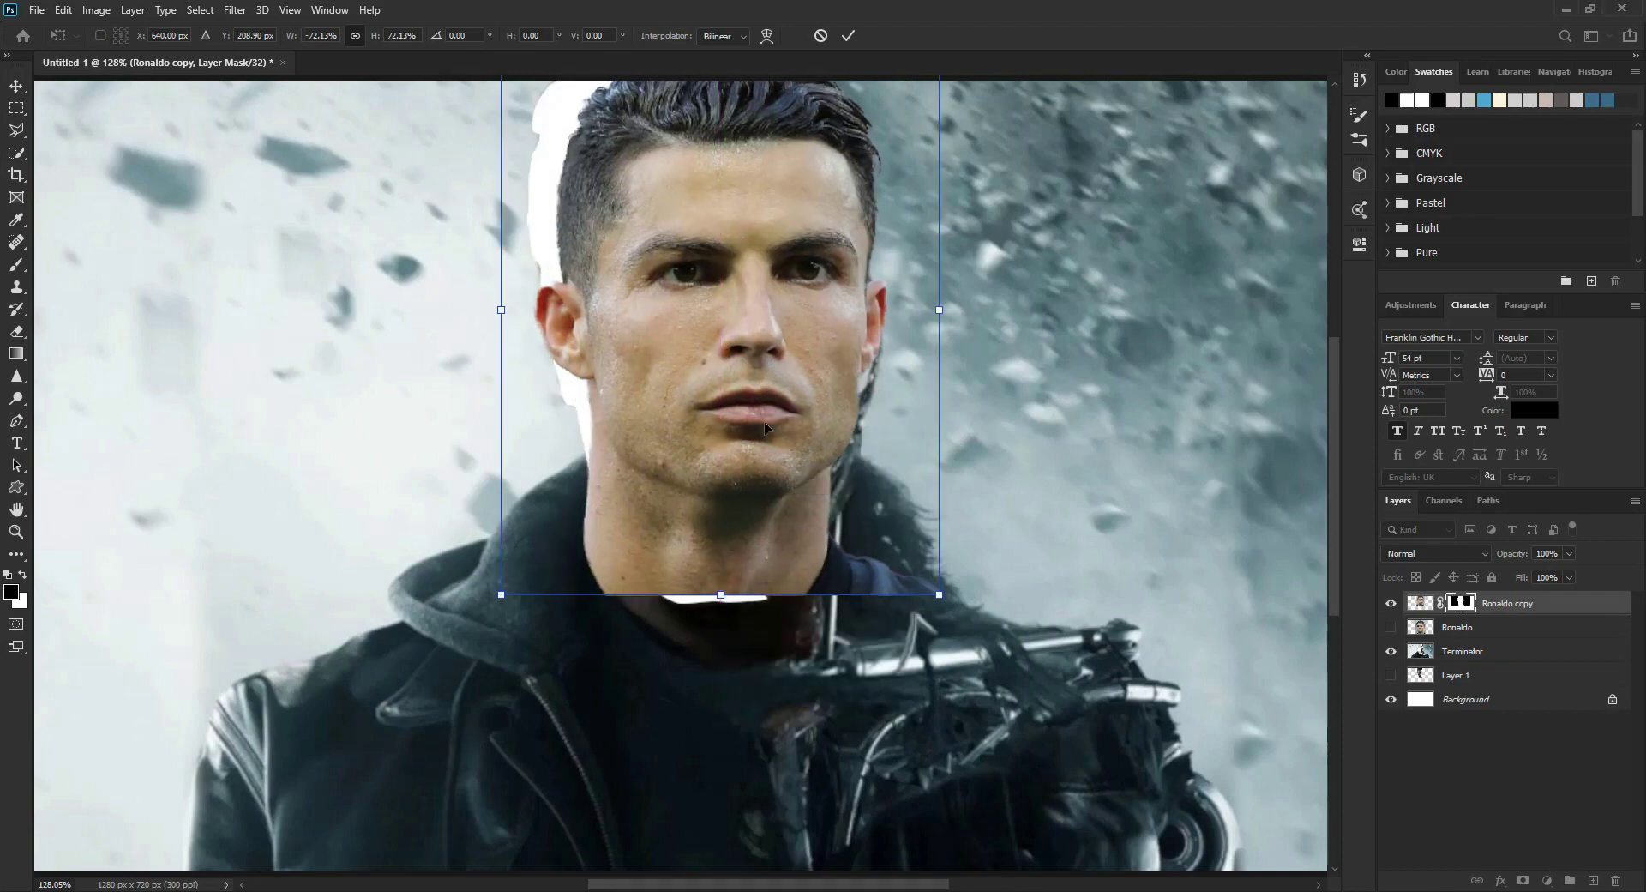
scroll(769, 516, down, 2)
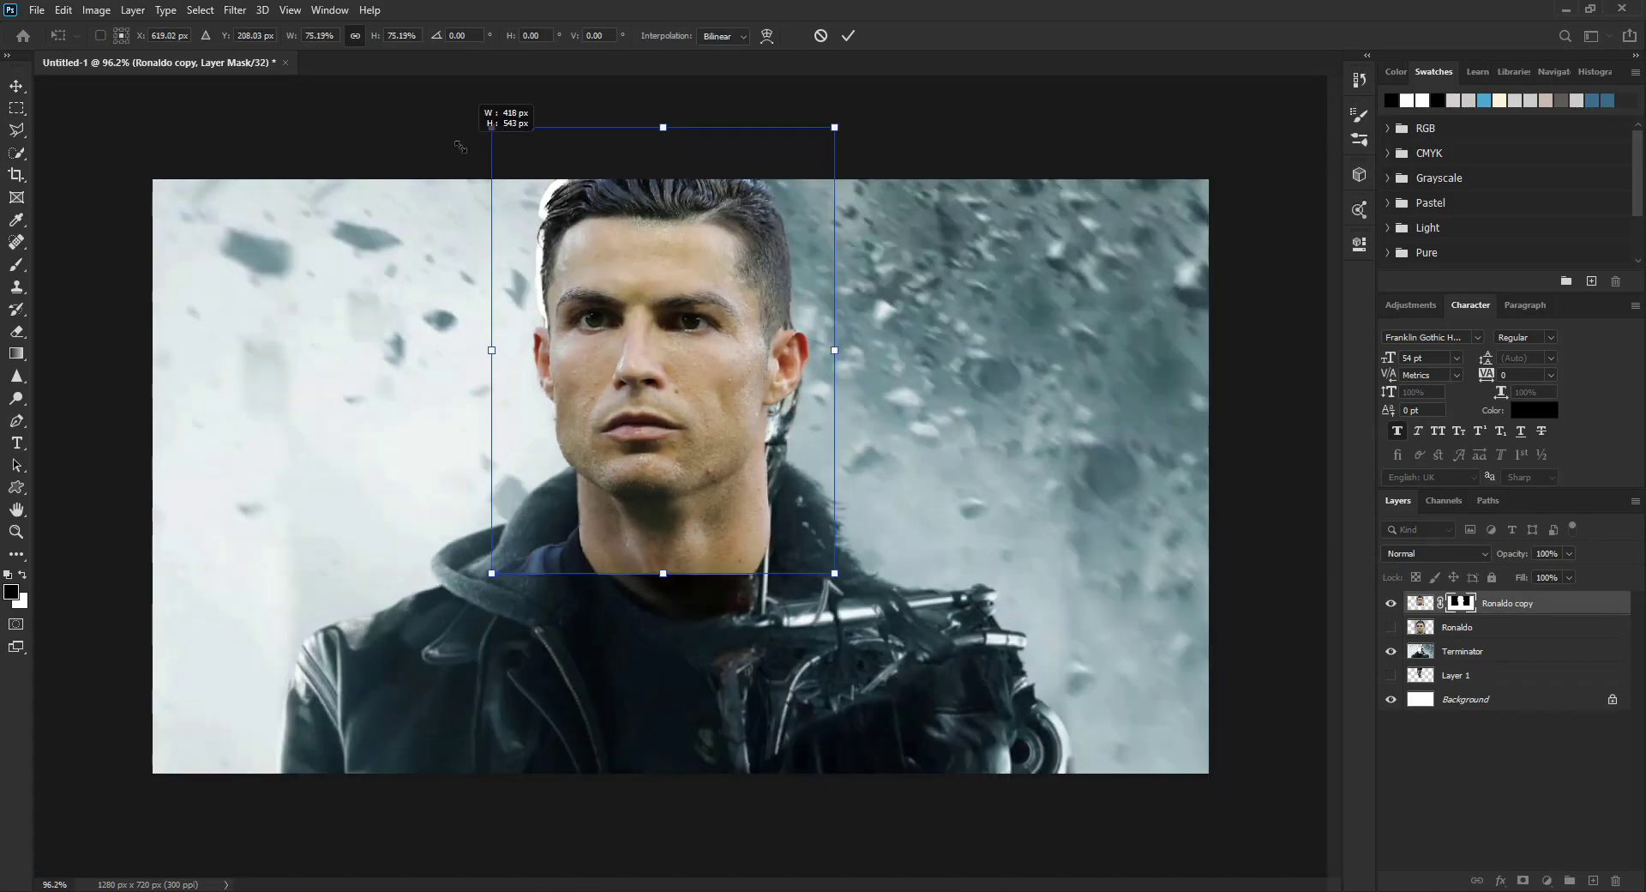
key(Return)
Move Ronaldo copy below the Terminator layer and align the head with the robot face
drag(1509, 603, 1517, 656)
scroll(621, 418, up, 2)
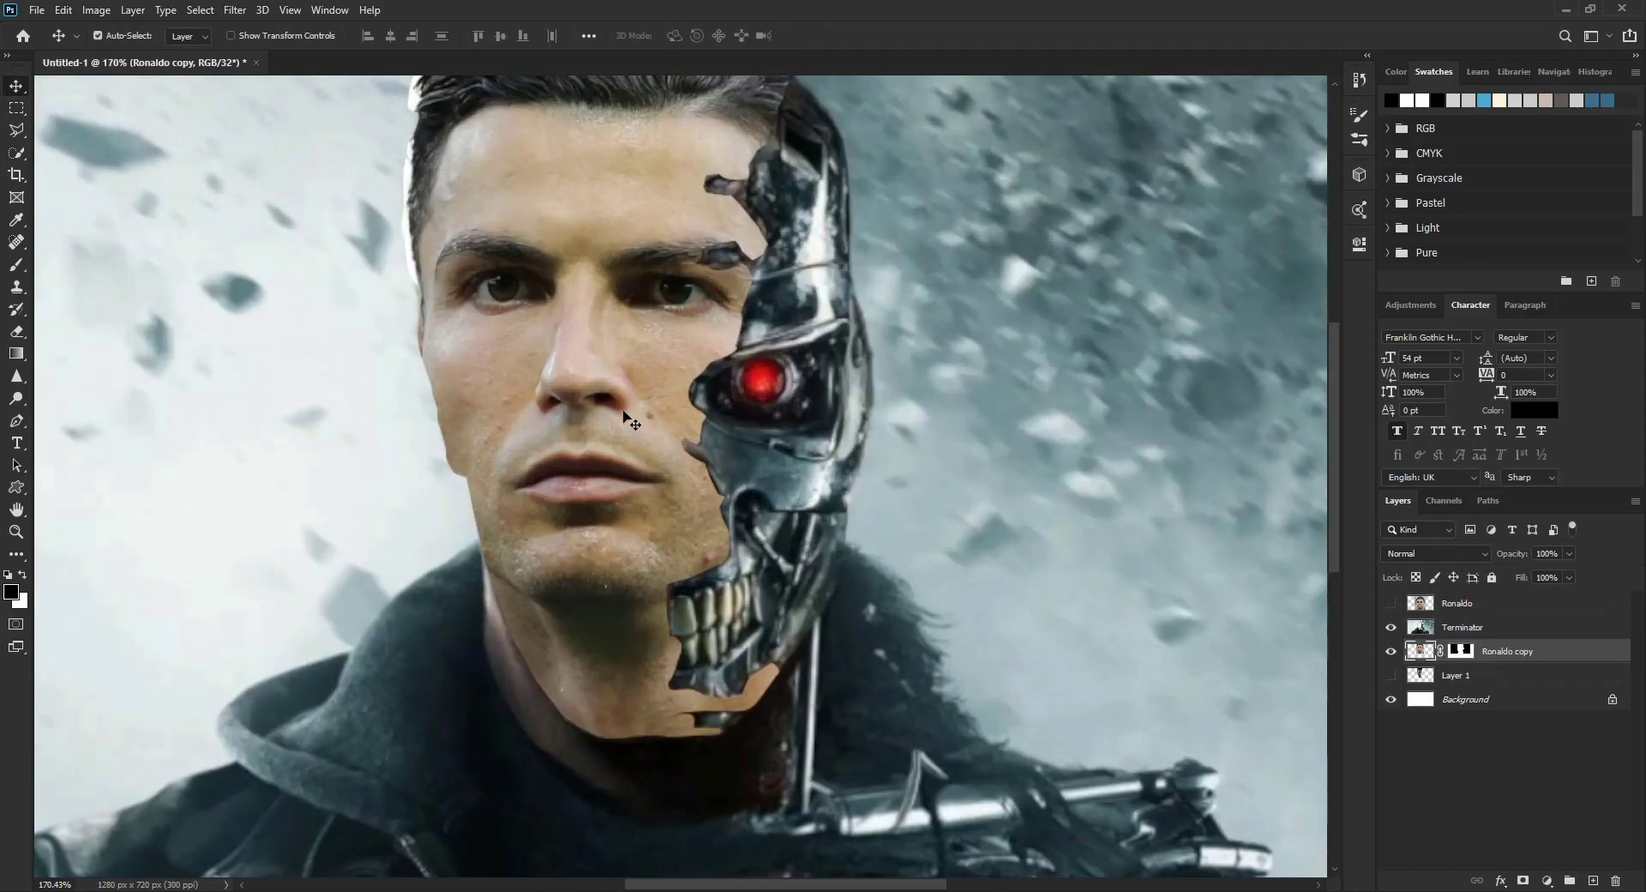
drag(620, 418, 720, 493)
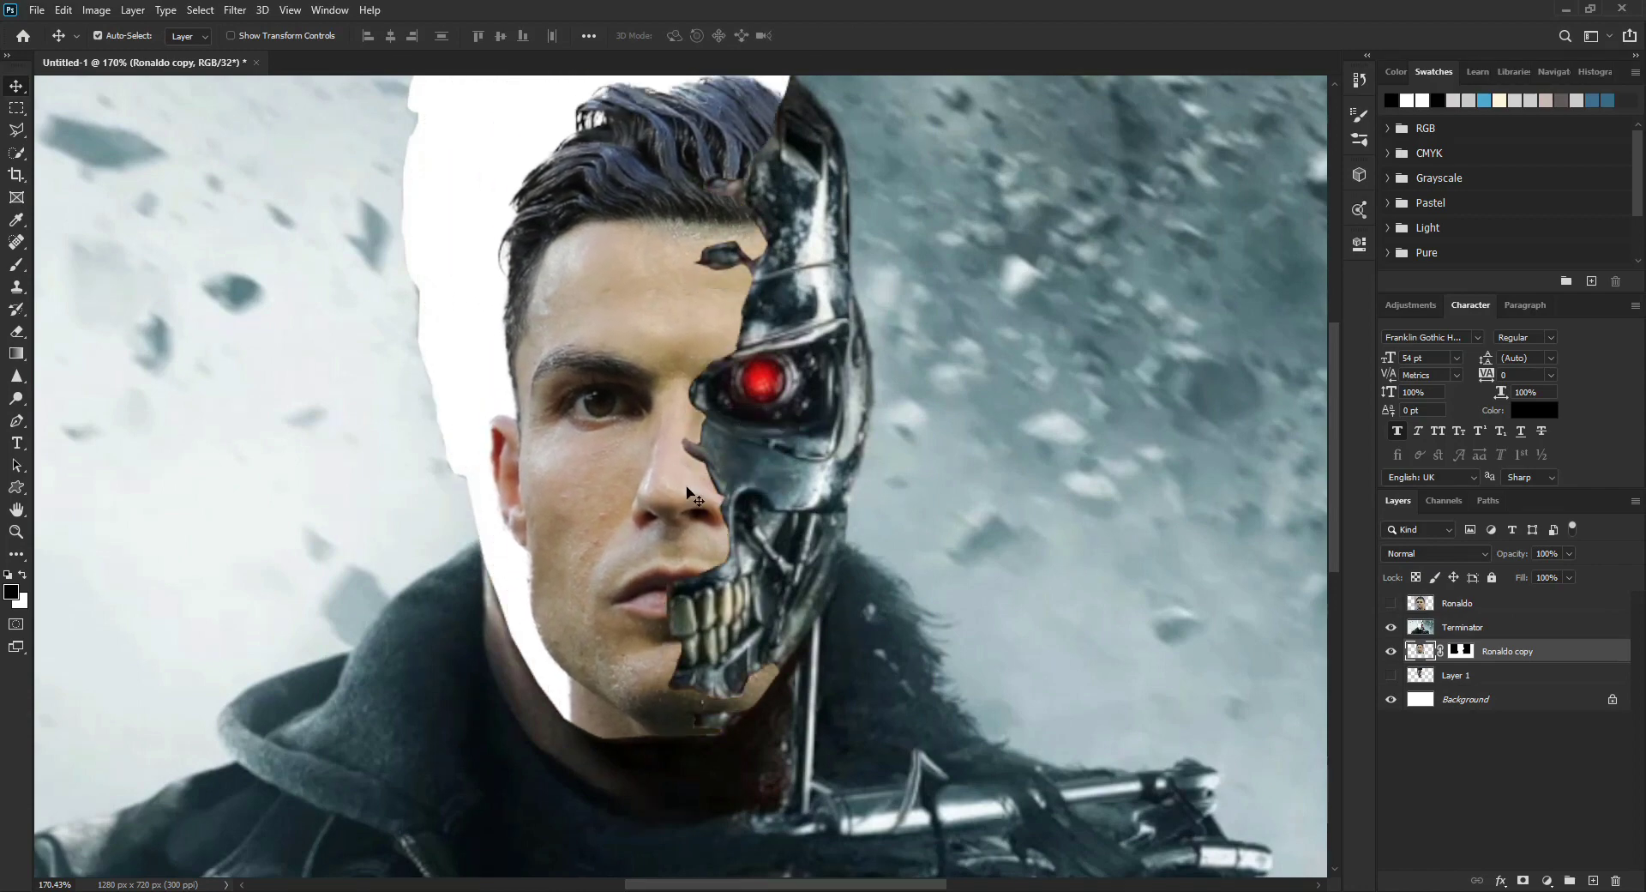
scroll(721, 493, down, 3)
Enlarge the head toward the top-left, right and downward, and commit the transform
key(ctrl+t)
drag(533, 153, 452, 78)
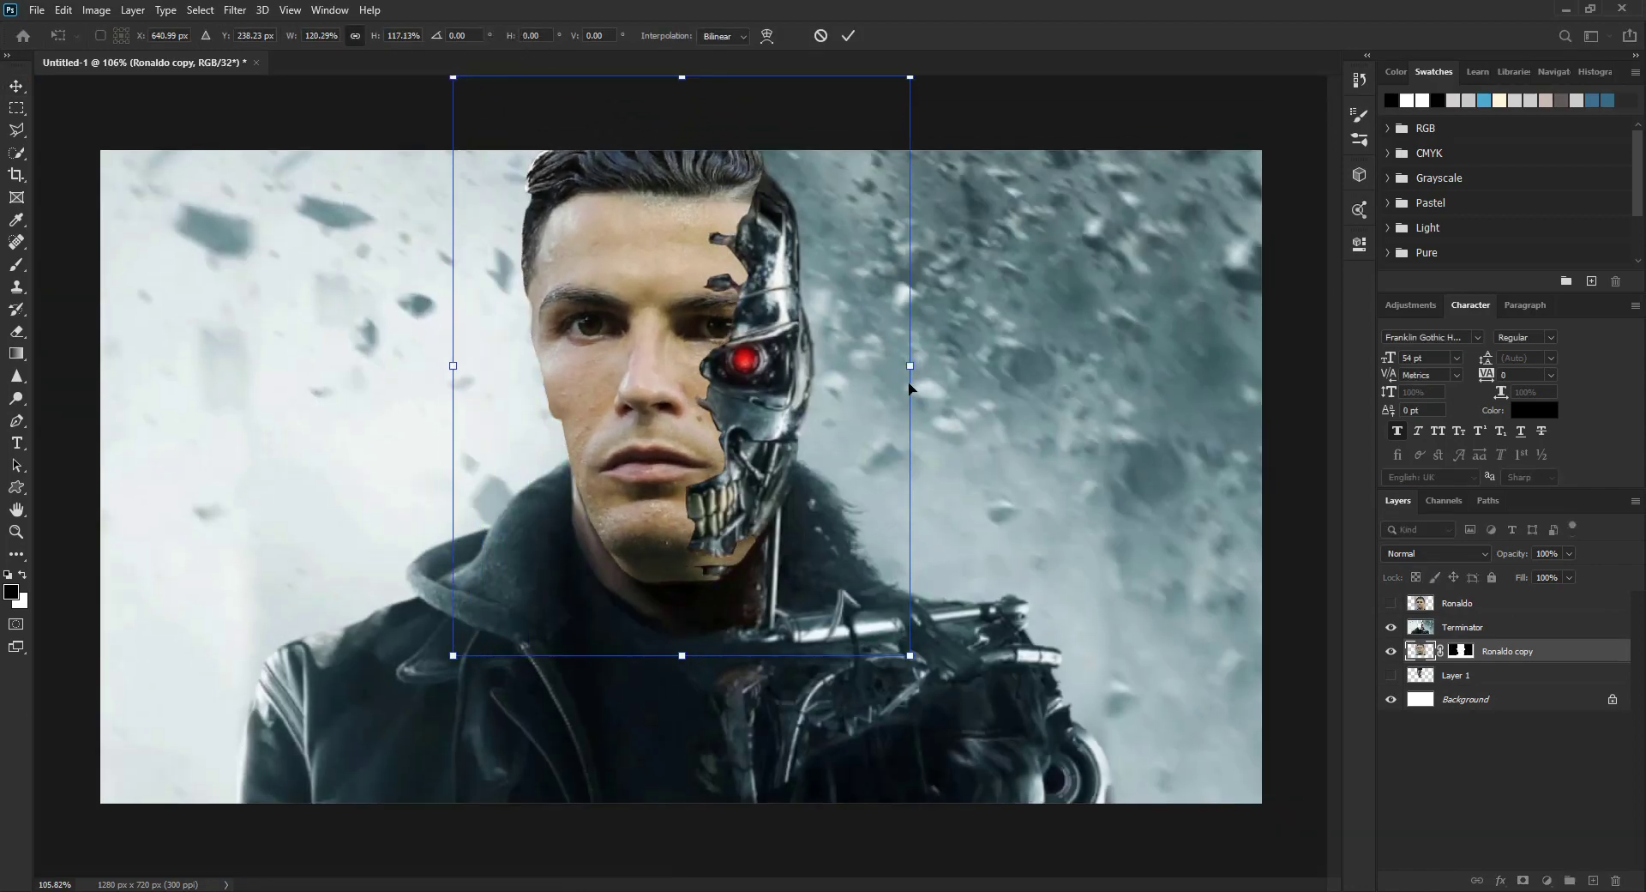
drag(909, 385, 944, 385)
drag(944, 655, 999, 710)
drag(452, 77, 437, 62)
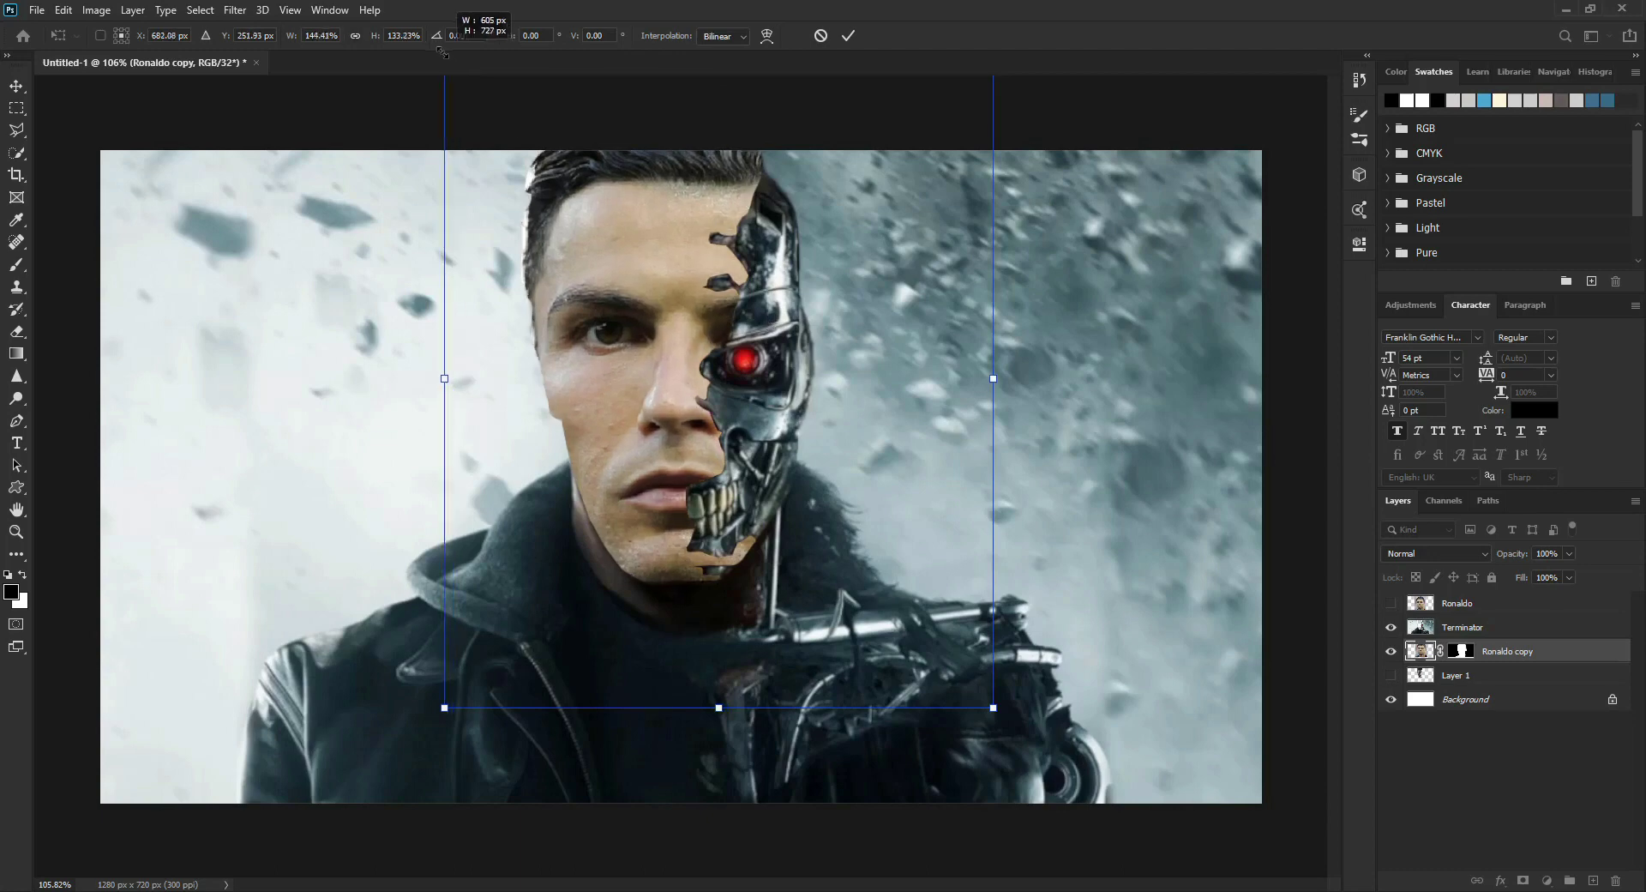
key(Return)
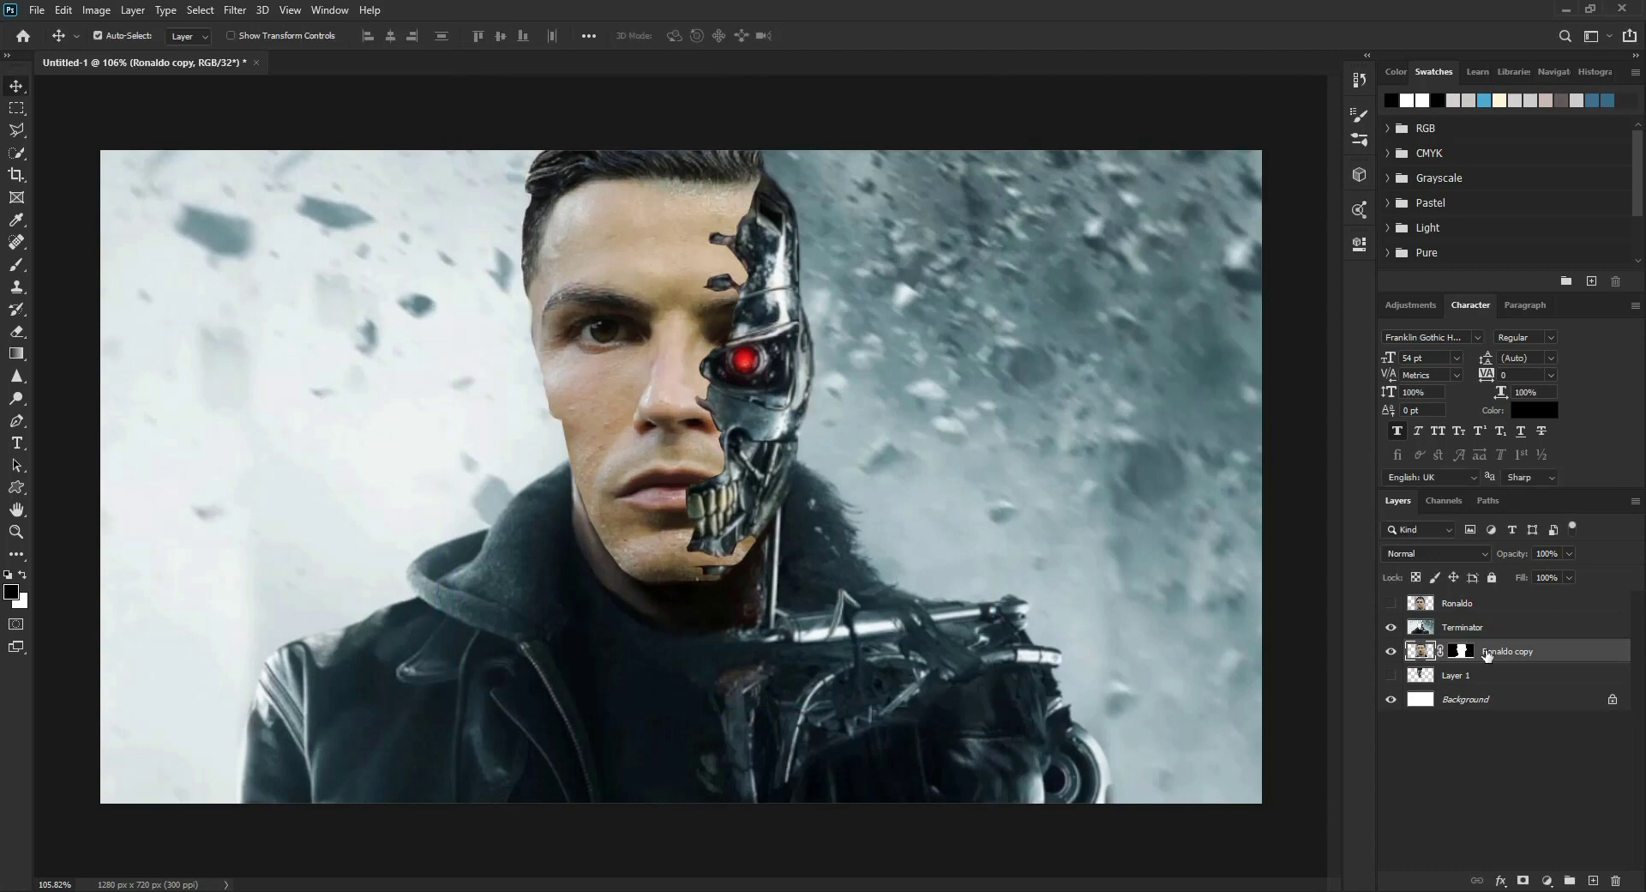
Stack Ronaldo copy above Terminator at 40% opacity and brush-mask his neck and chest
drag(1515, 652, 1515, 617)
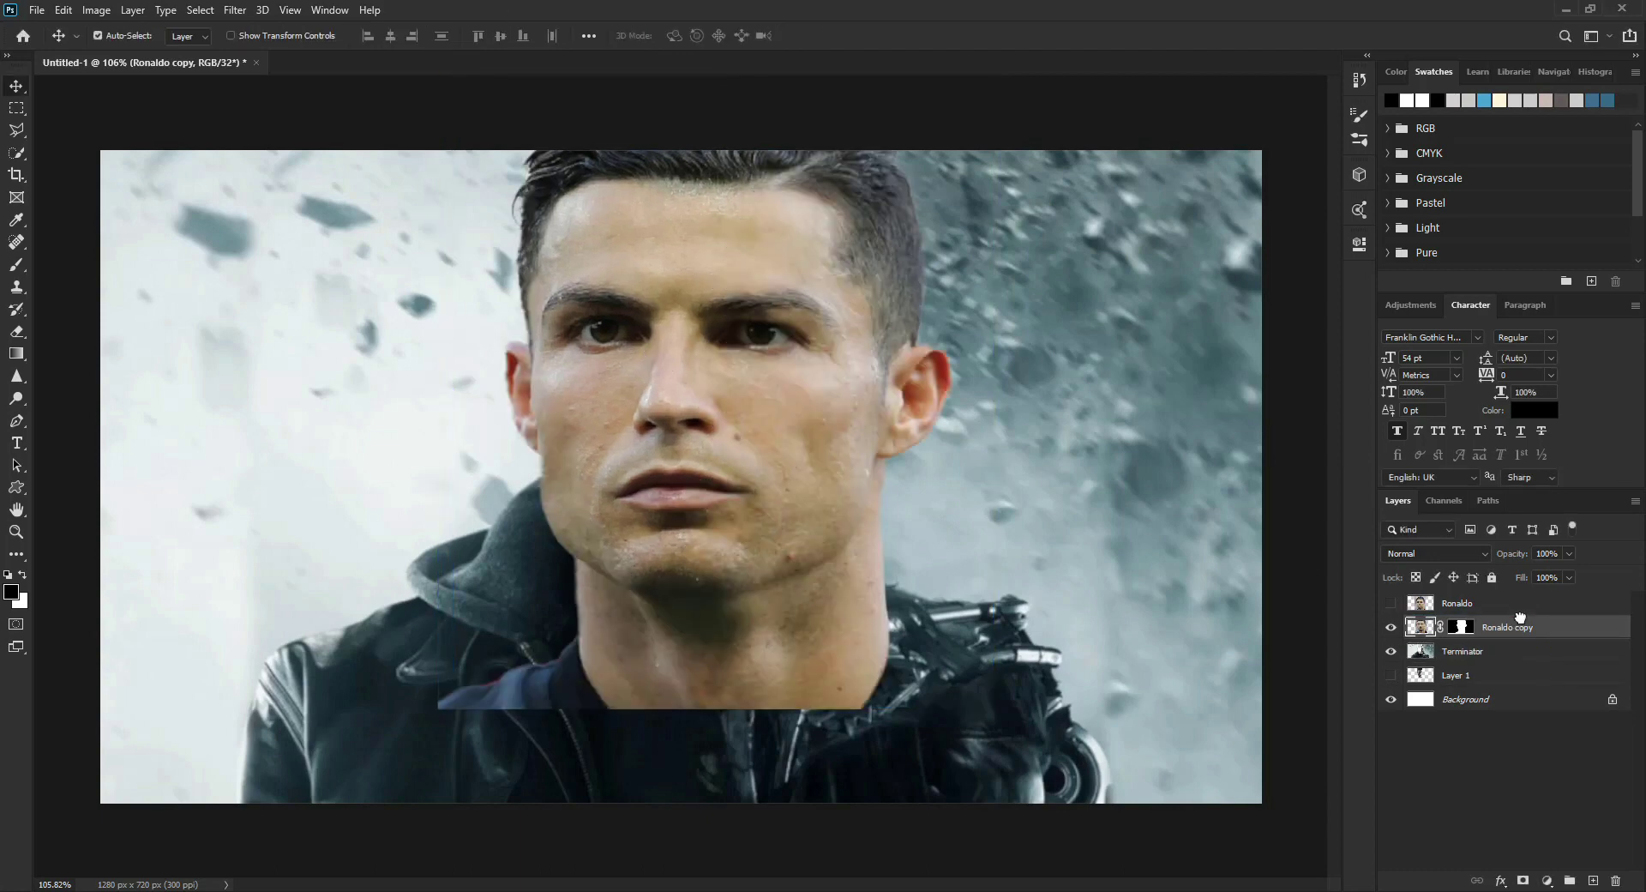
key(4)
key(b)
mouse_move(900, 488)
mouse_down()
mouse_move(912, 462)
mouse_move(600, 668)
mouse_move(583, 652)
mouse_move(552, 680)
mouse_move(914, 294)
mouse_move(837, 128)
mouse_move(749, 583)
mouse_move(729, 351)
mouse_move(772, 206)
mouse_move(724, 291)
mouse_up()
key(bracketright)
key(bracketright)
key(bracketright)
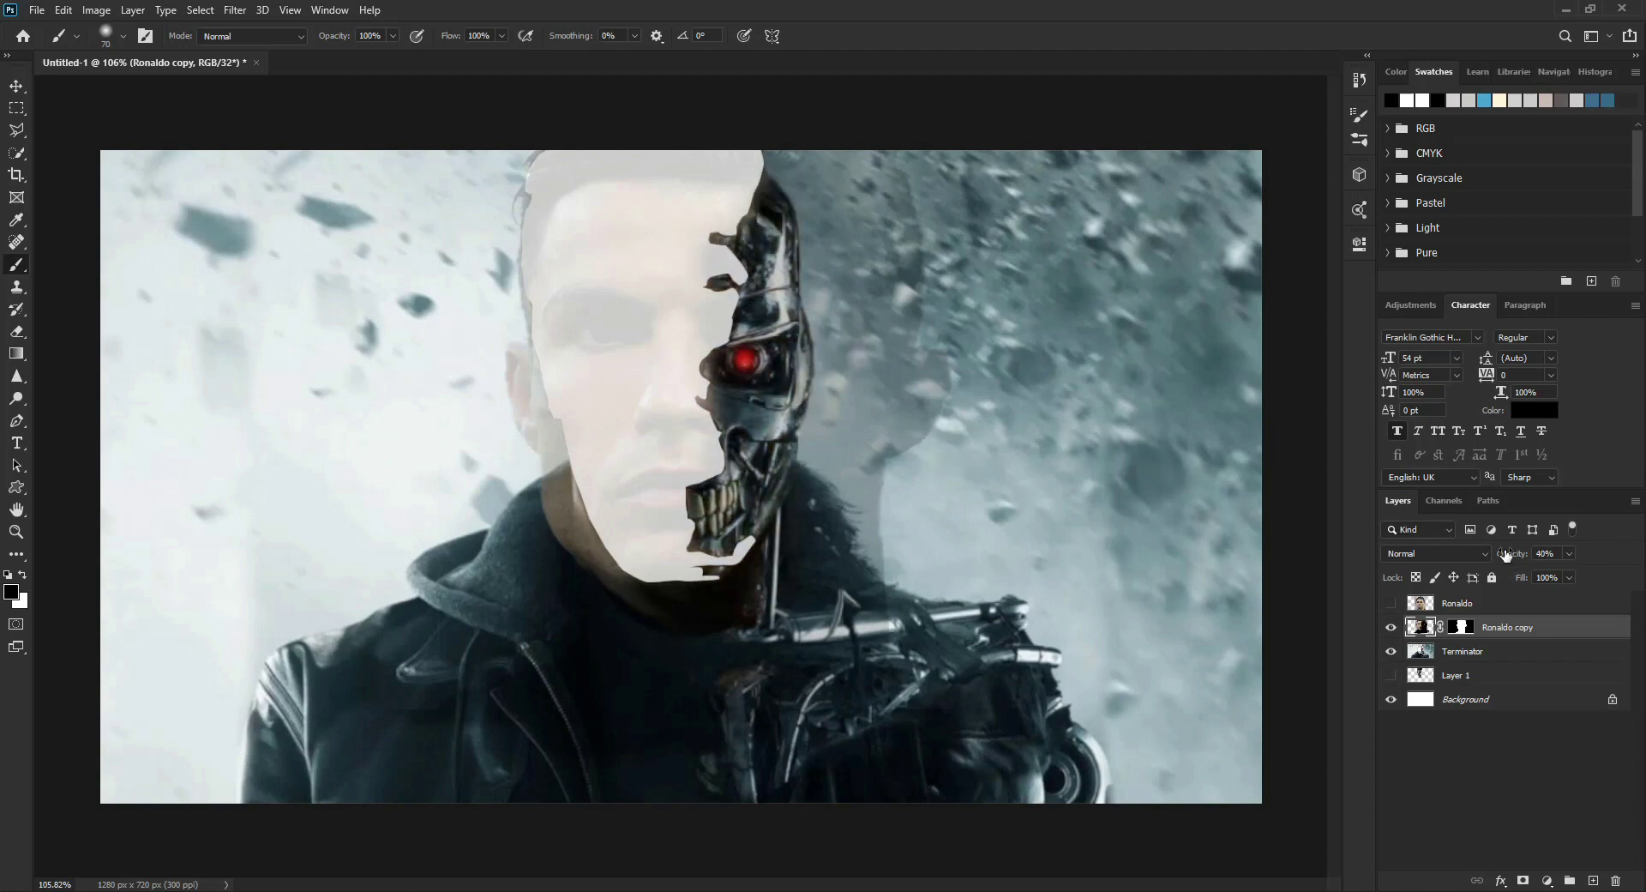
drag(1507, 555, 1569, 555)
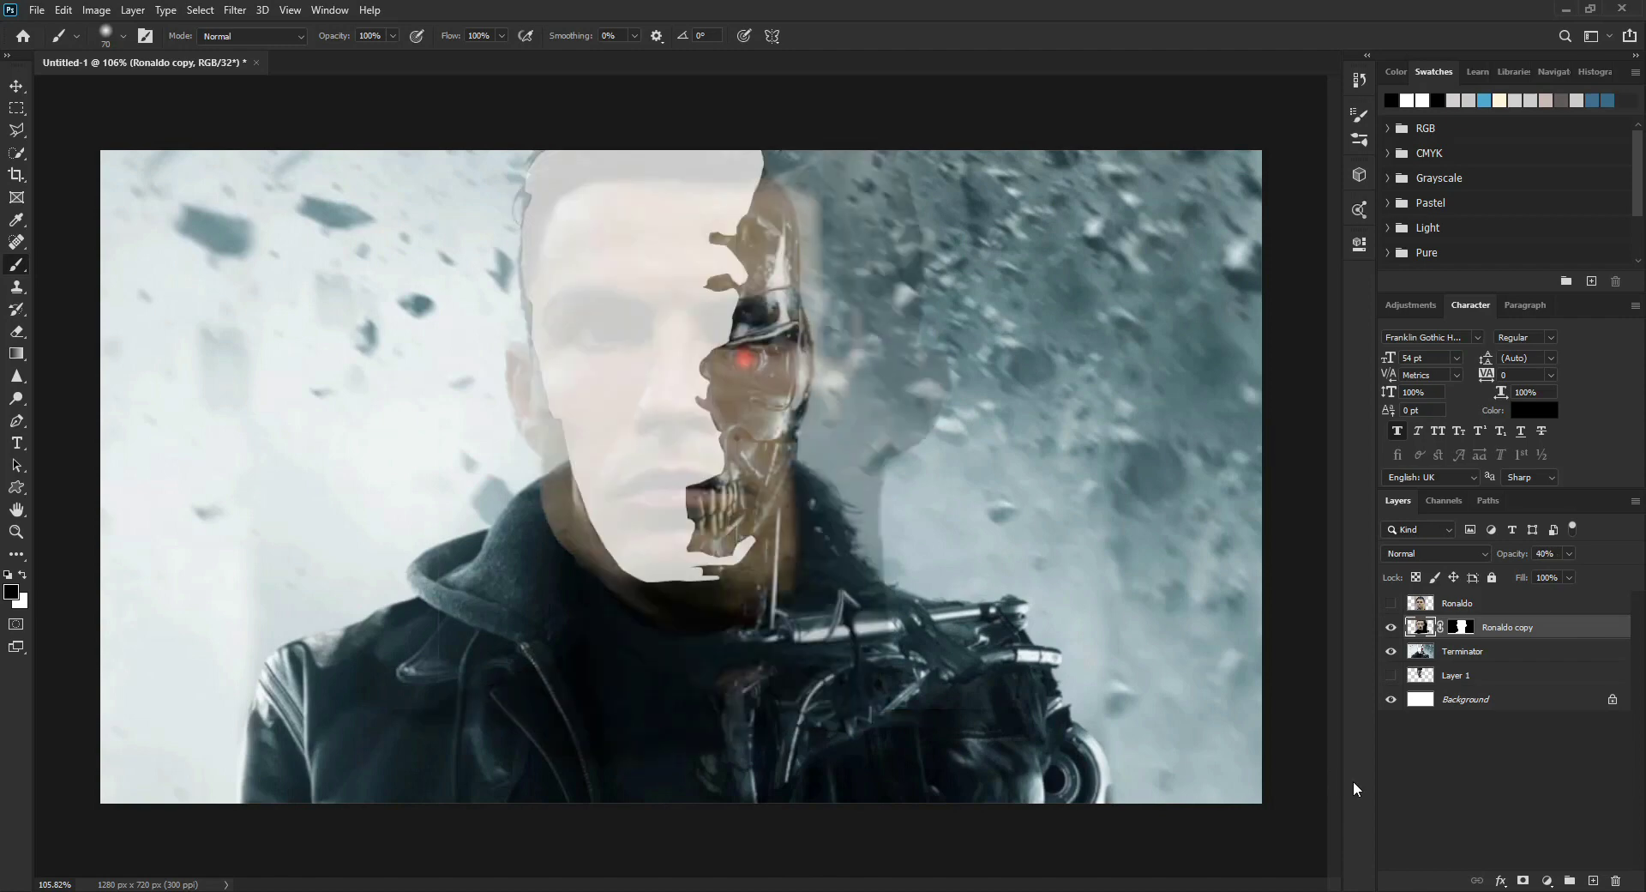
At 41% opacity, mask the face to reveal Terminator's body, metal teeth and neck, then restore full opacity
click(1461, 627)
drag(1513, 555, 1457, 555)
drag(890, 642, 523, 725)
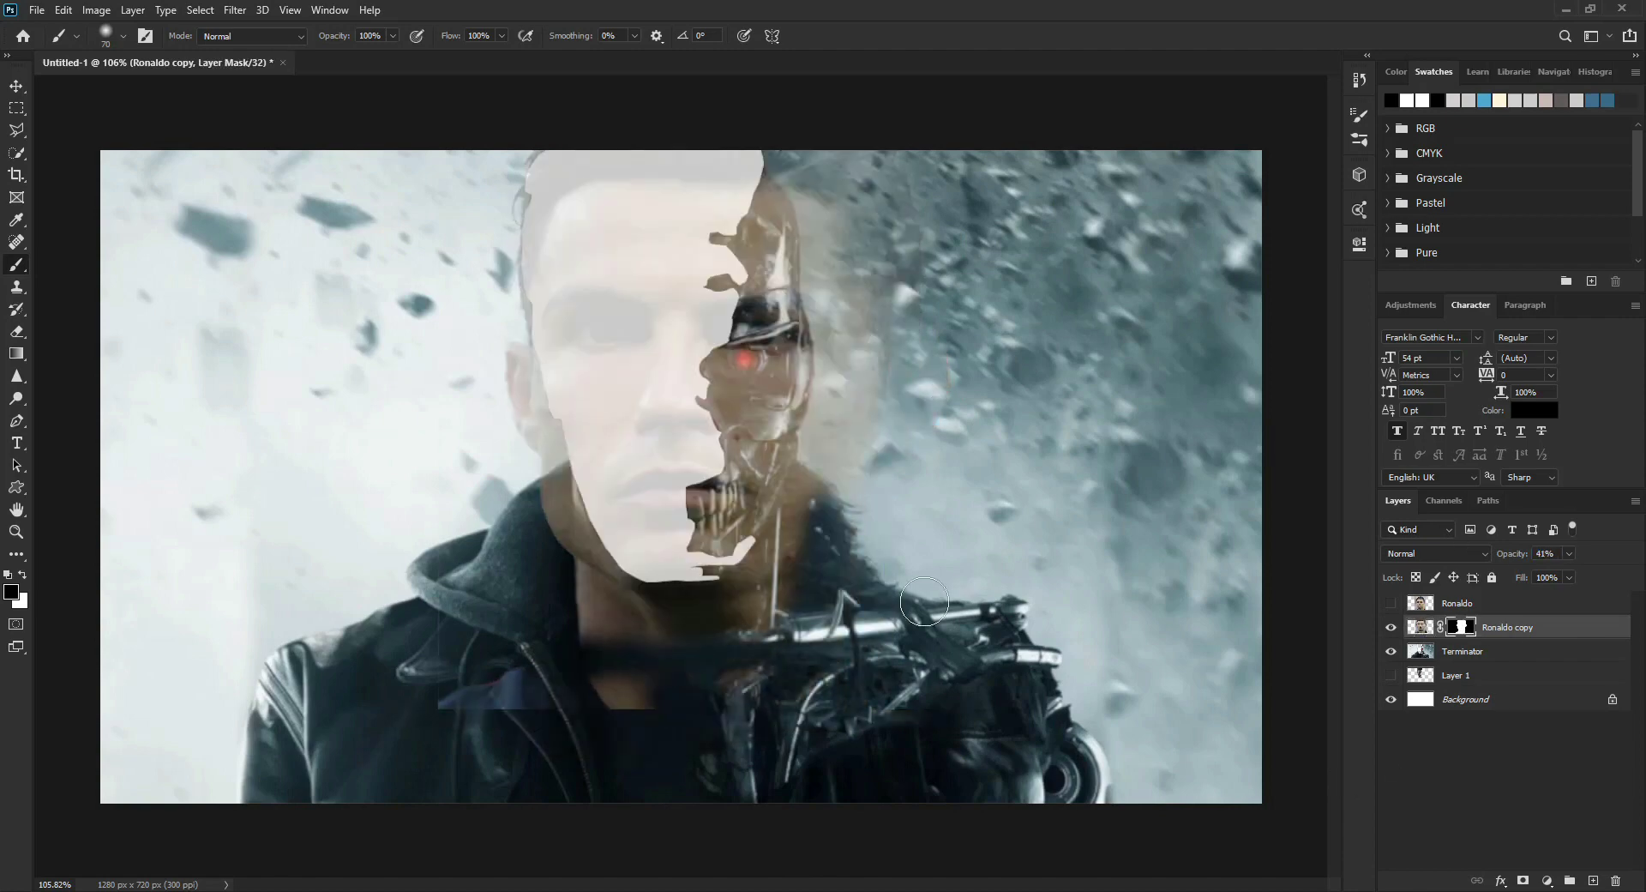
mouse_move(771, 600)
mouse_down()
mouse_move(754, 232)
mouse_move(788, 515)
mouse_up()
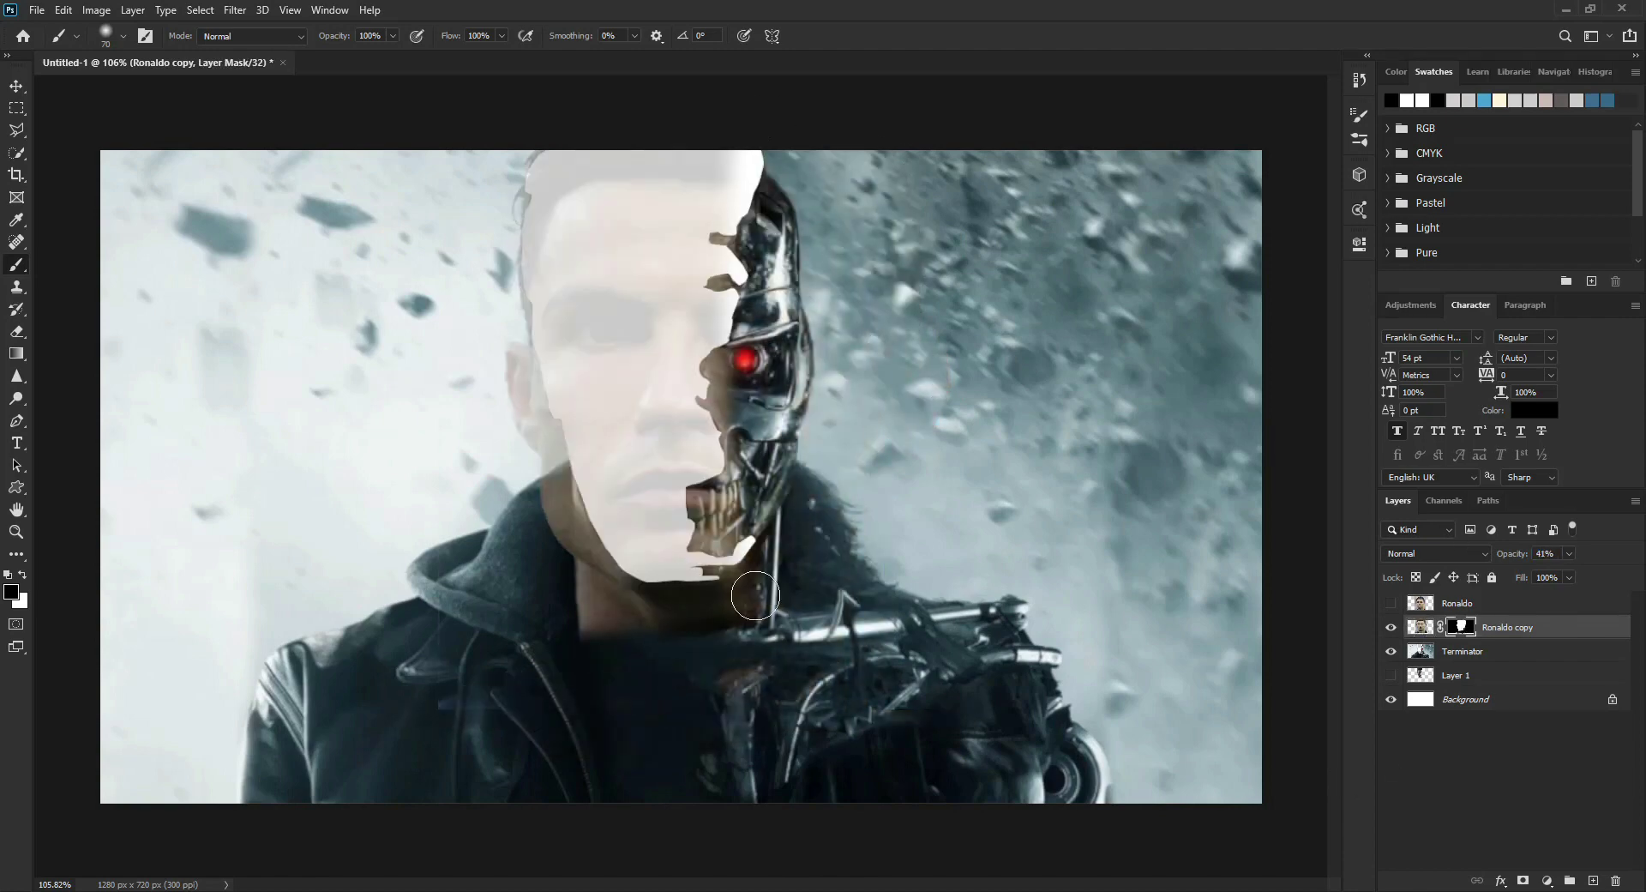
mouse_move(755, 595)
mouse_down()
mouse_move(698, 514)
mouse_move(729, 360)
mouse_move(807, 225)
mouse_up()
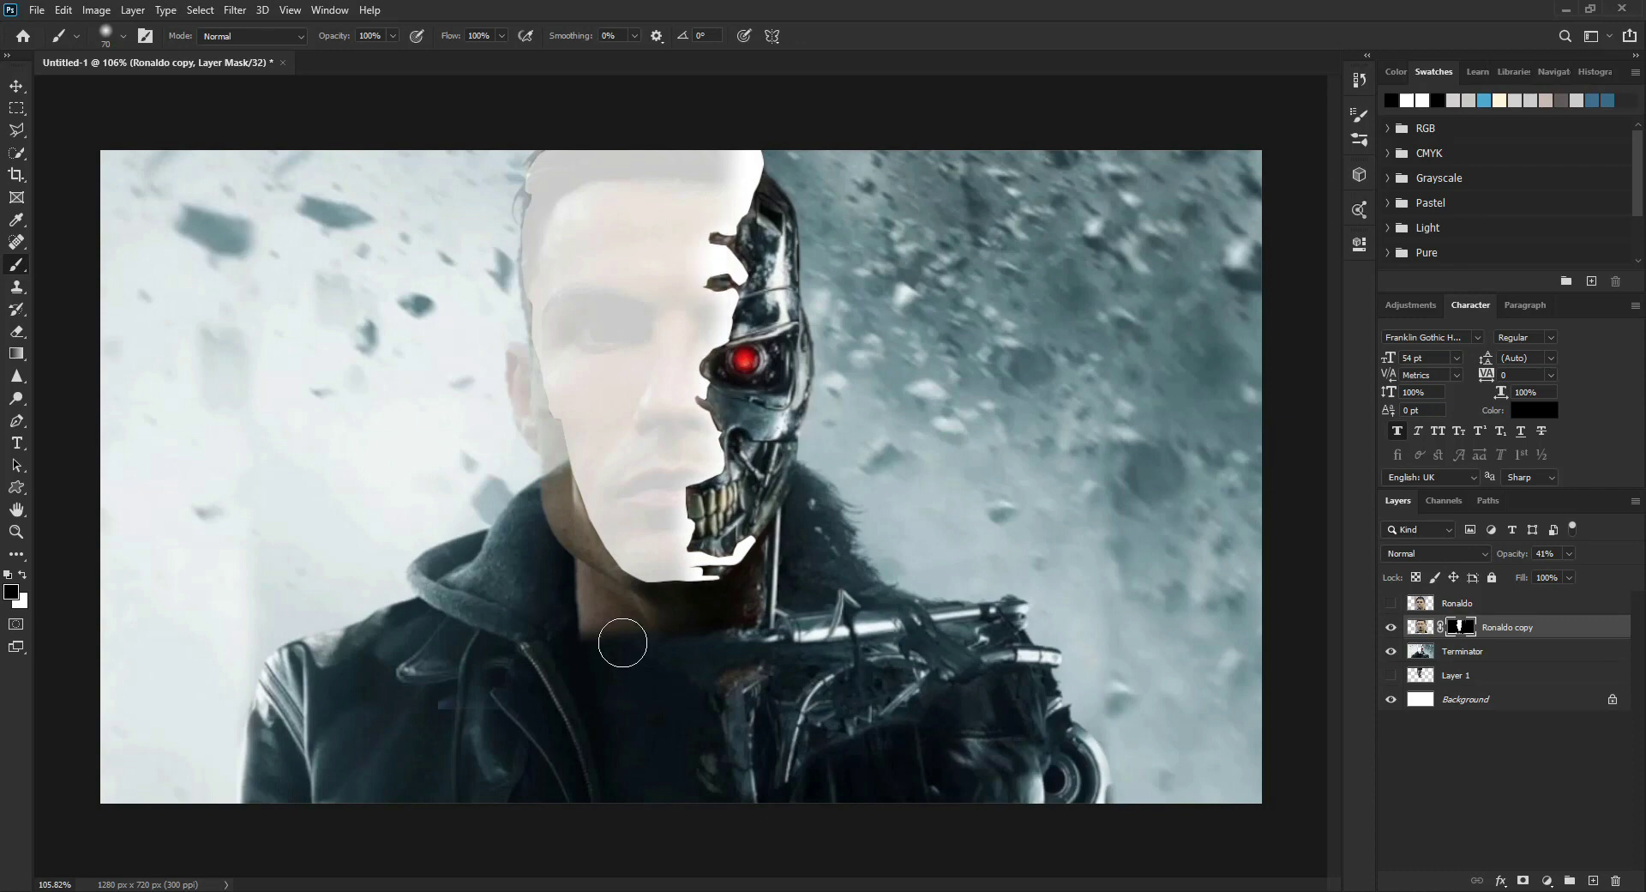
drag(1514, 555, 1519, 507)
Zoom in on the chin with a smaller brush, mask more of it, and swap colours
key(ctrl+plus)
key(bracketleft)
key(bracketleft)
key(bracketleft)
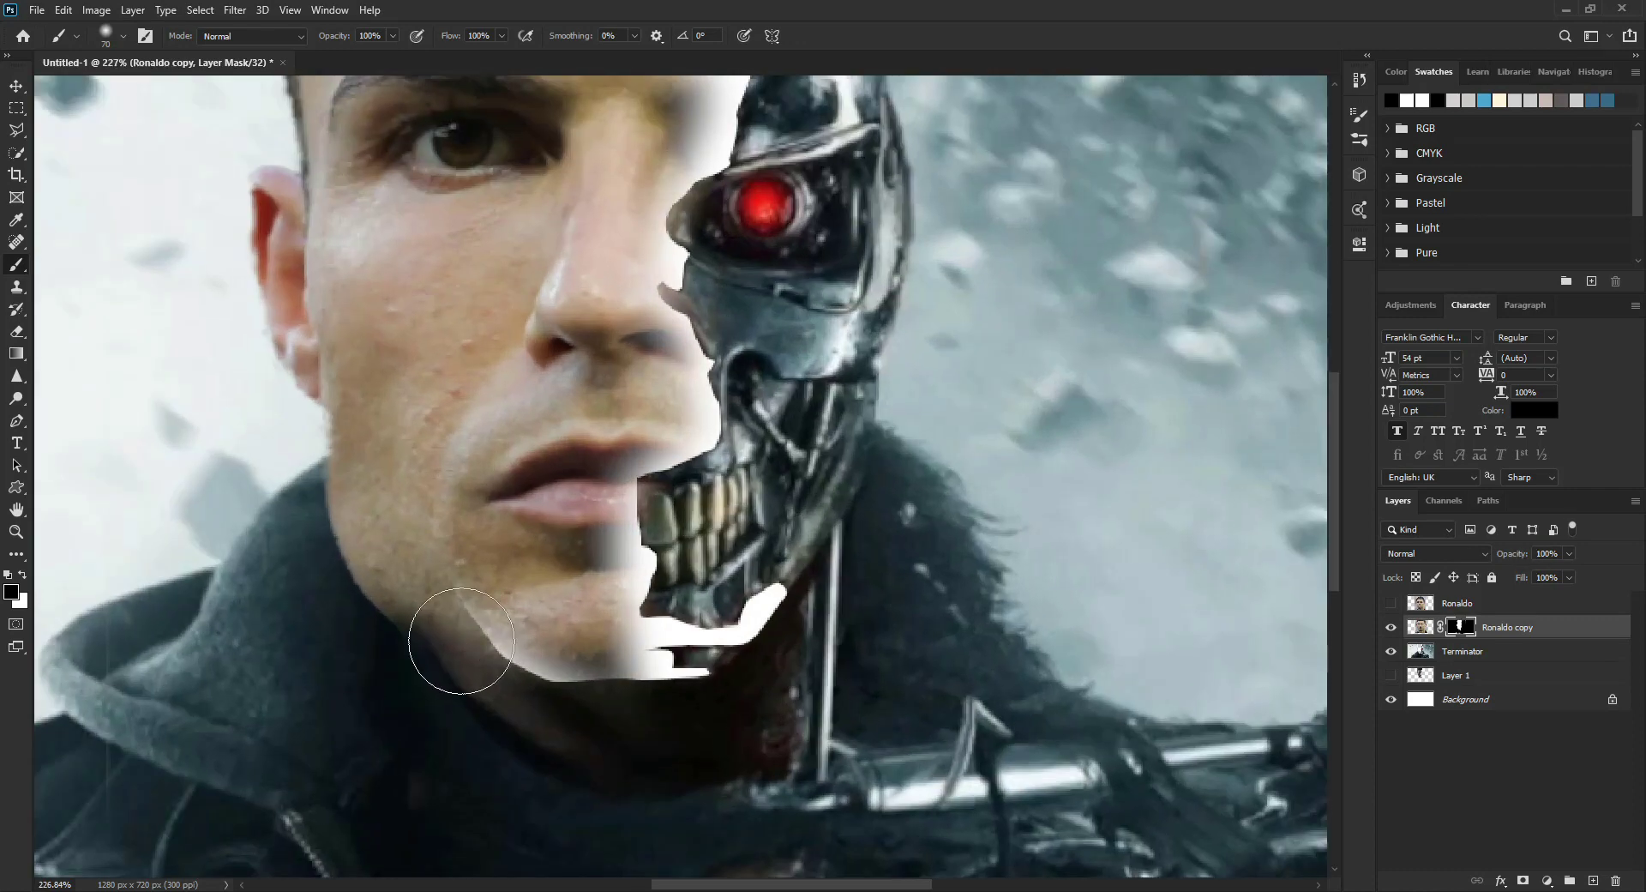
mouse_move(540, 653)
mouse_down()
mouse_move(467, 604)
mouse_move(478, 632)
mouse_move(540, 668)
mouse_move(690, 675)
mouse_move(657, 656)
mouse_up()
key(x)
scroll(658, 671, up, 3)
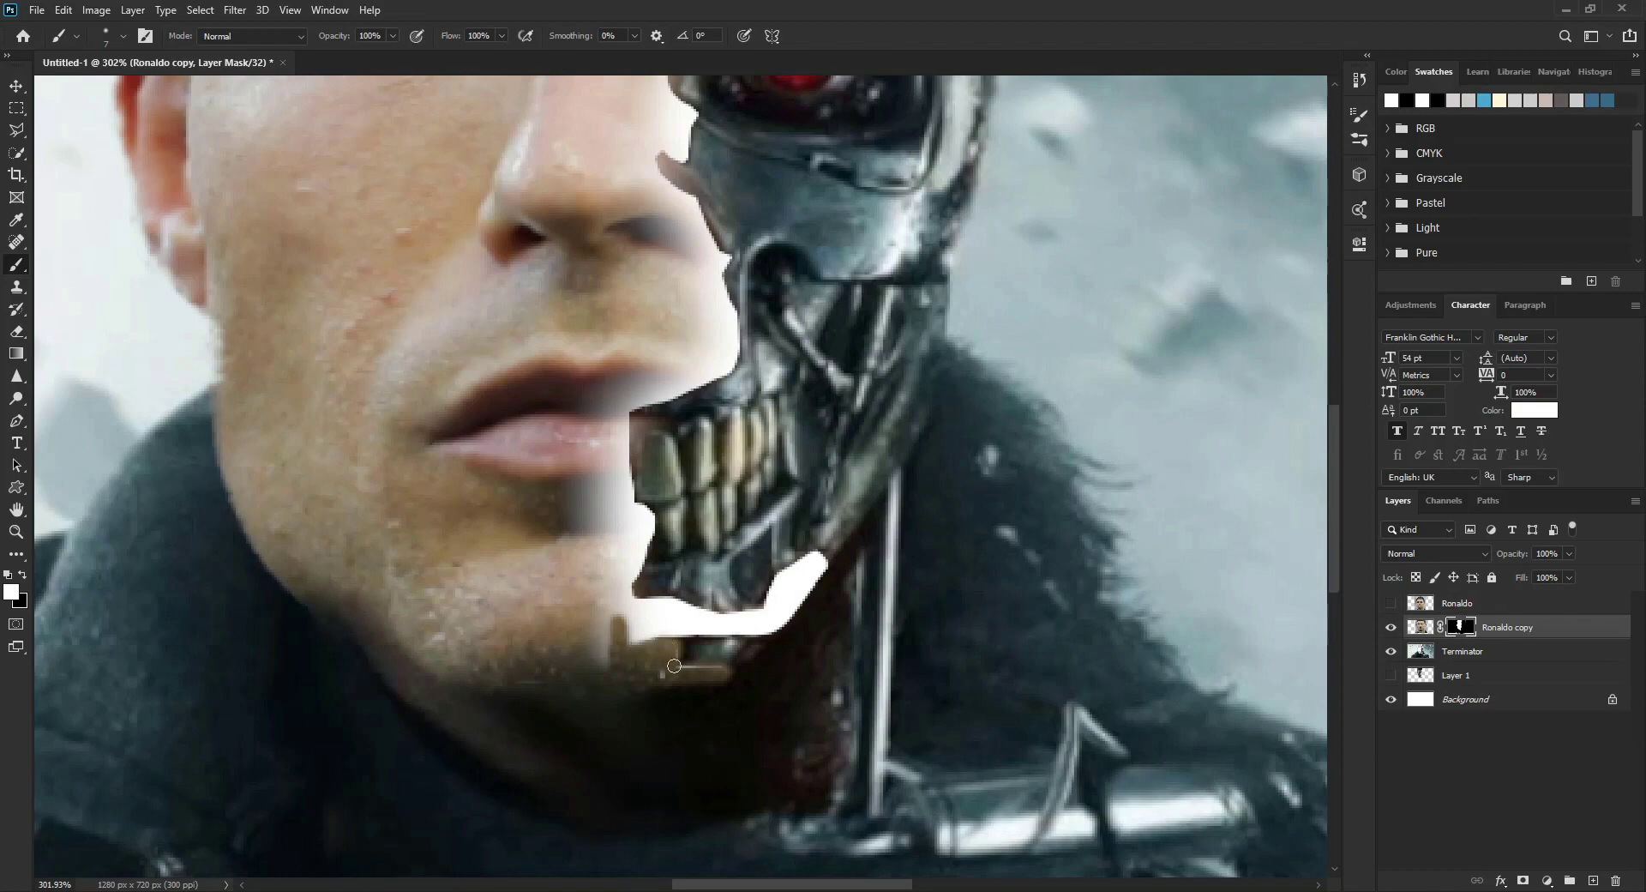
scroll(609, 635, up, 3)
Paint skin back over the white jaw strip, lower chin and grey strip beside the lips
mouse_move(566, 660)
mouse_down()
mouse_move(543, 616)
mouse_move(606, 647)
mouse_move(794, 553)
mouse_move(801, 588)
mouse_move(821, 550)
mouse_up()
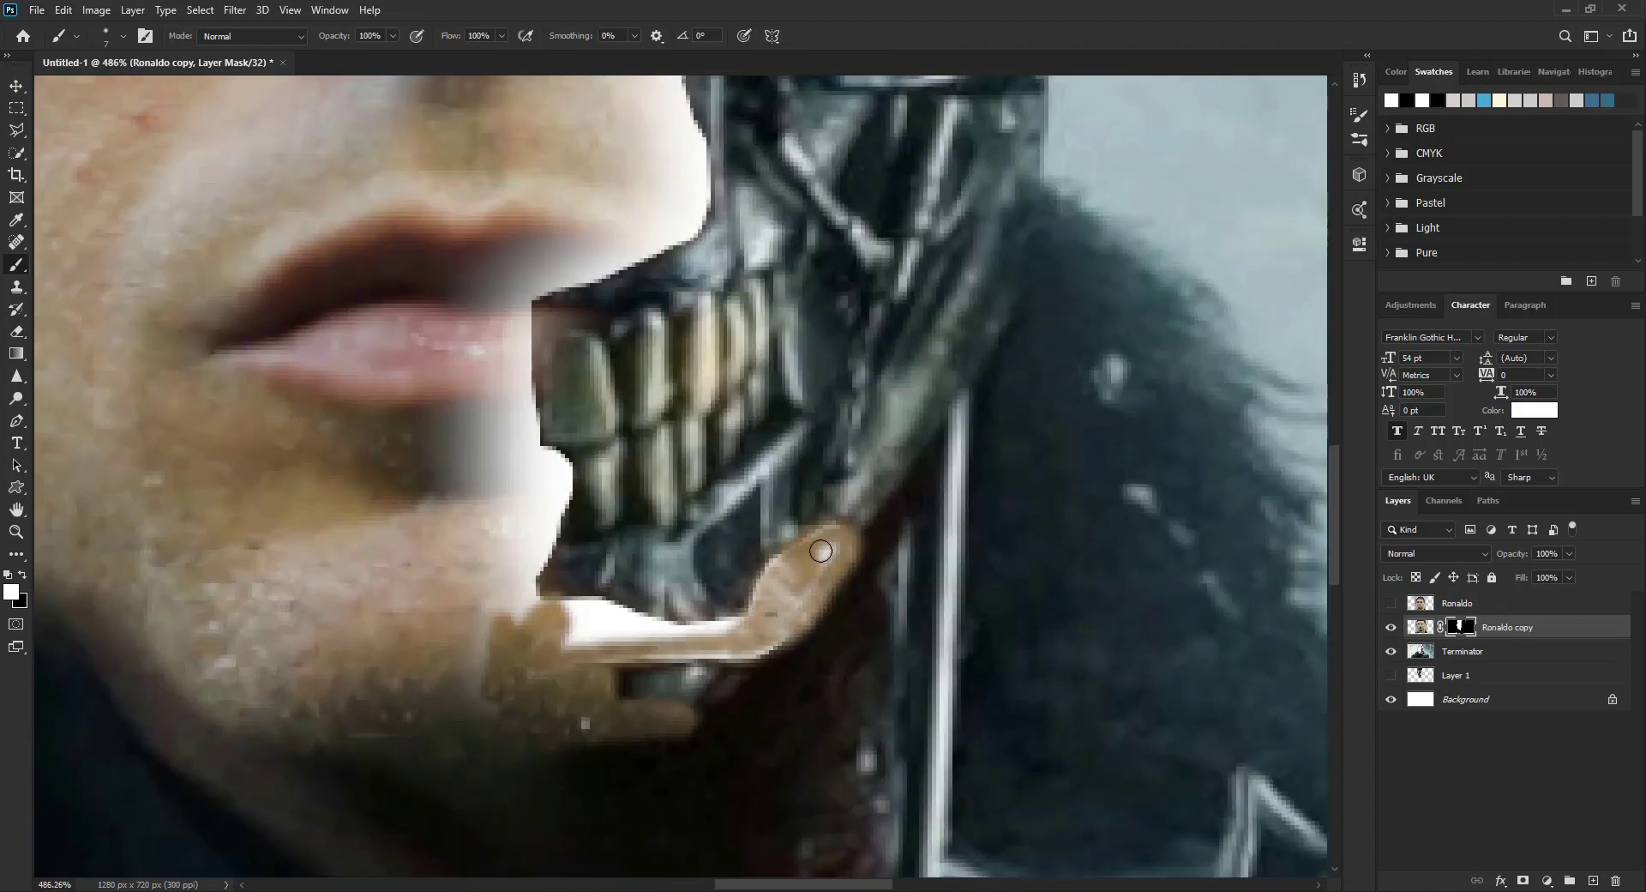
mouse_move(745, 631)
mouse_down()
mouse_move(566, 639)
mouse_move(592, 609)
mouse_move(498, 707)
mouse_up()
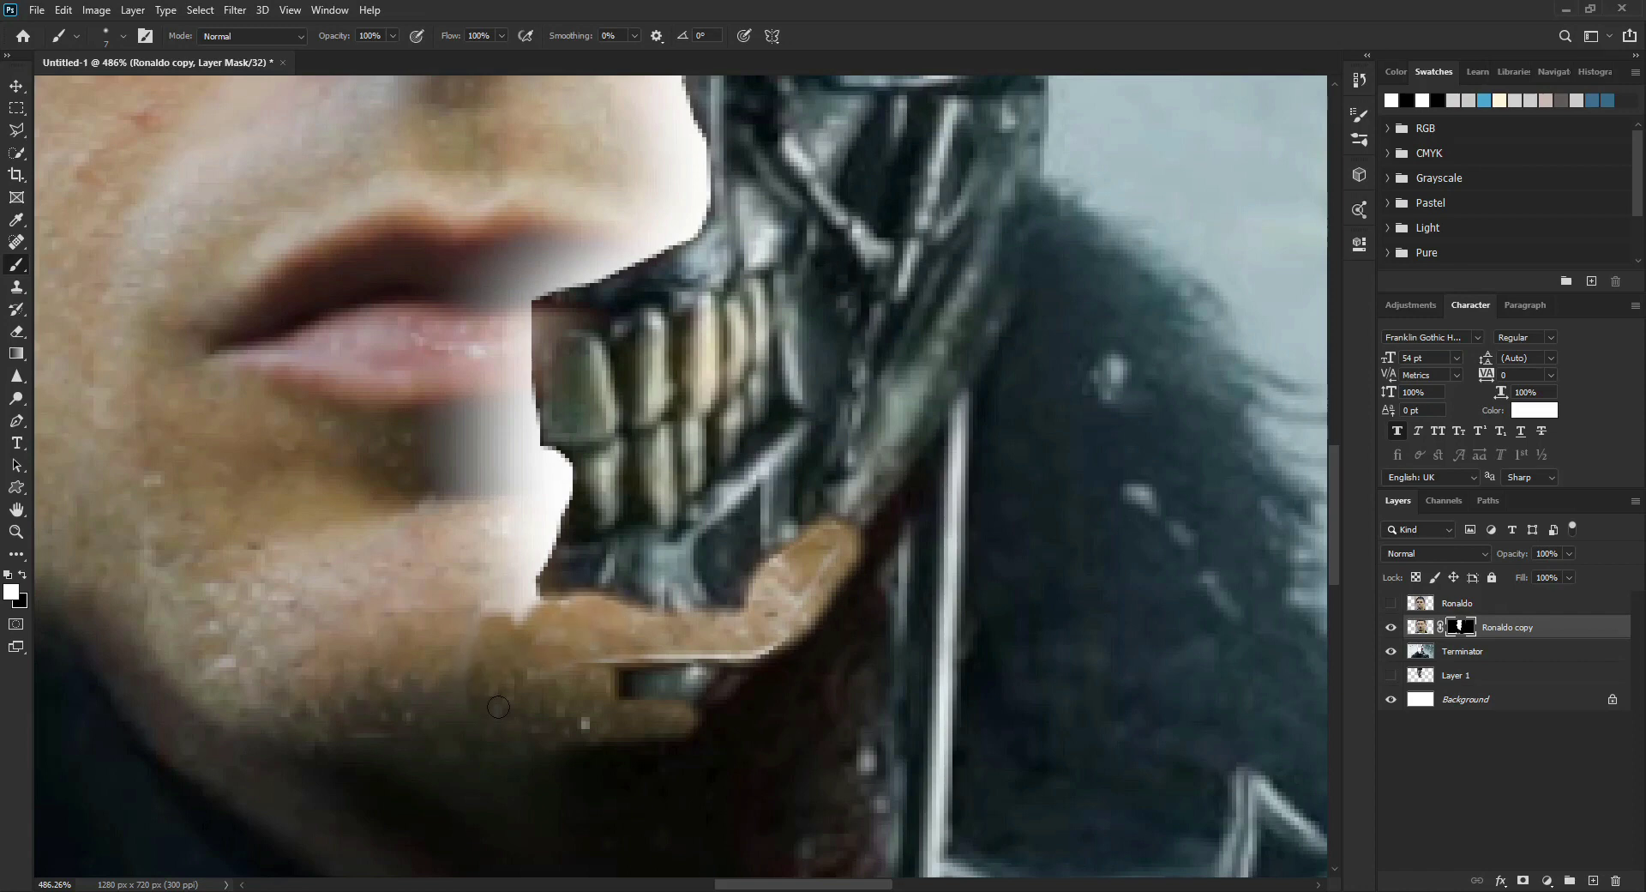
drag(501, 617, 480, 391)
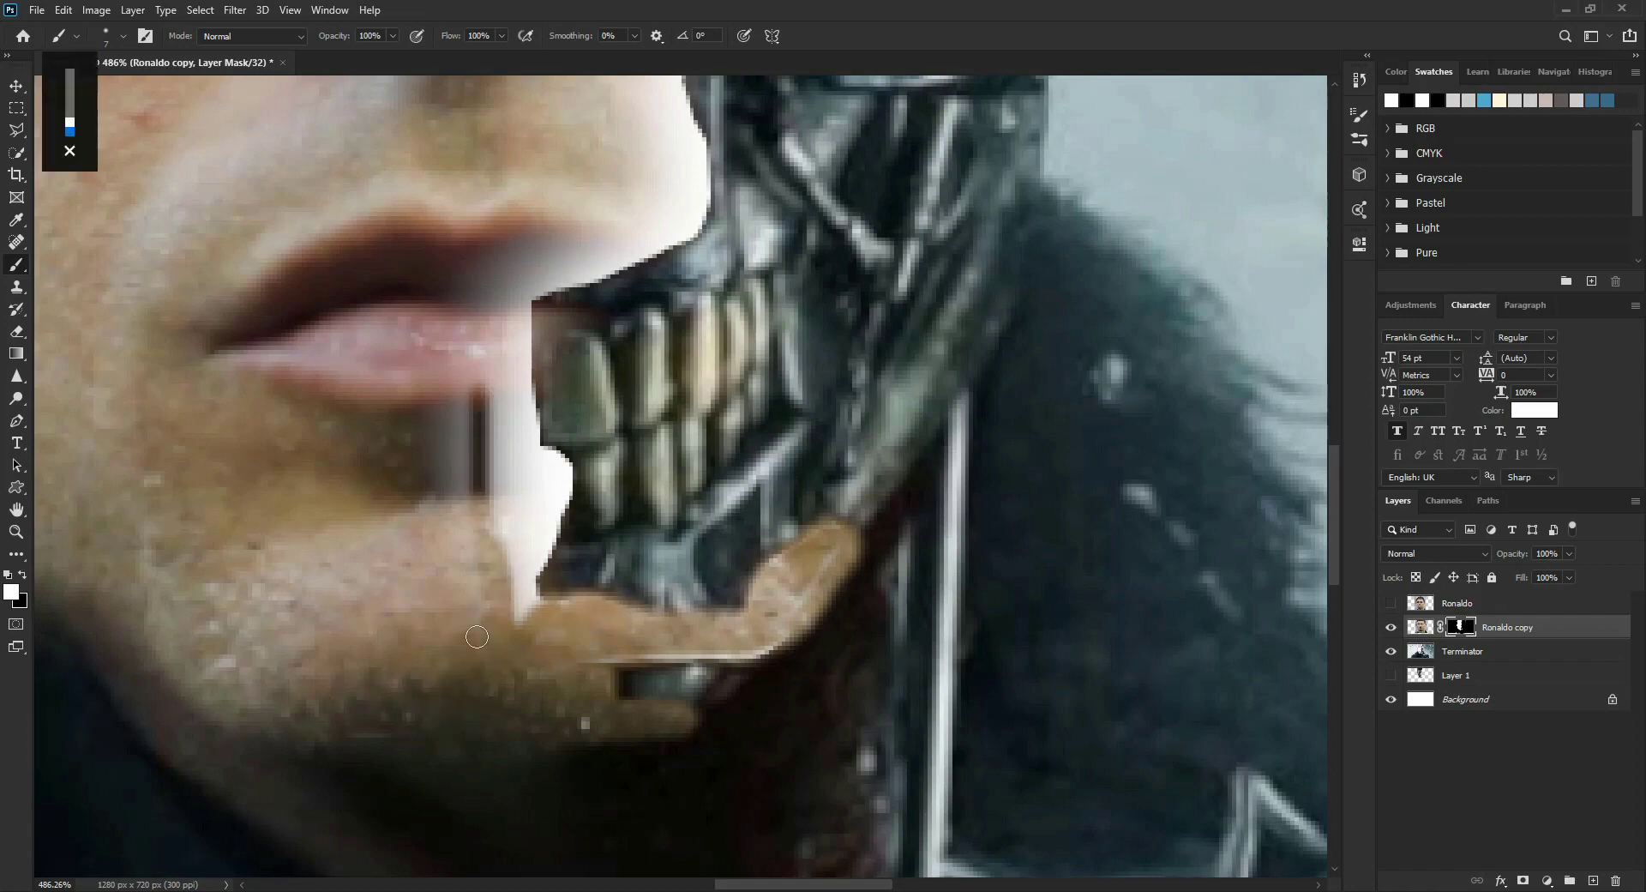
mouse_move(477, 636)
mouse_down()
mouse_move(467, 294)
mouse_move(515, 480)
mouse_move(505, 274)
mouse_move(489, 478)
mouse_move(544, 486)
mouse_move(523, 514)
mouse_up()
scroll(520, 534, up, 1)
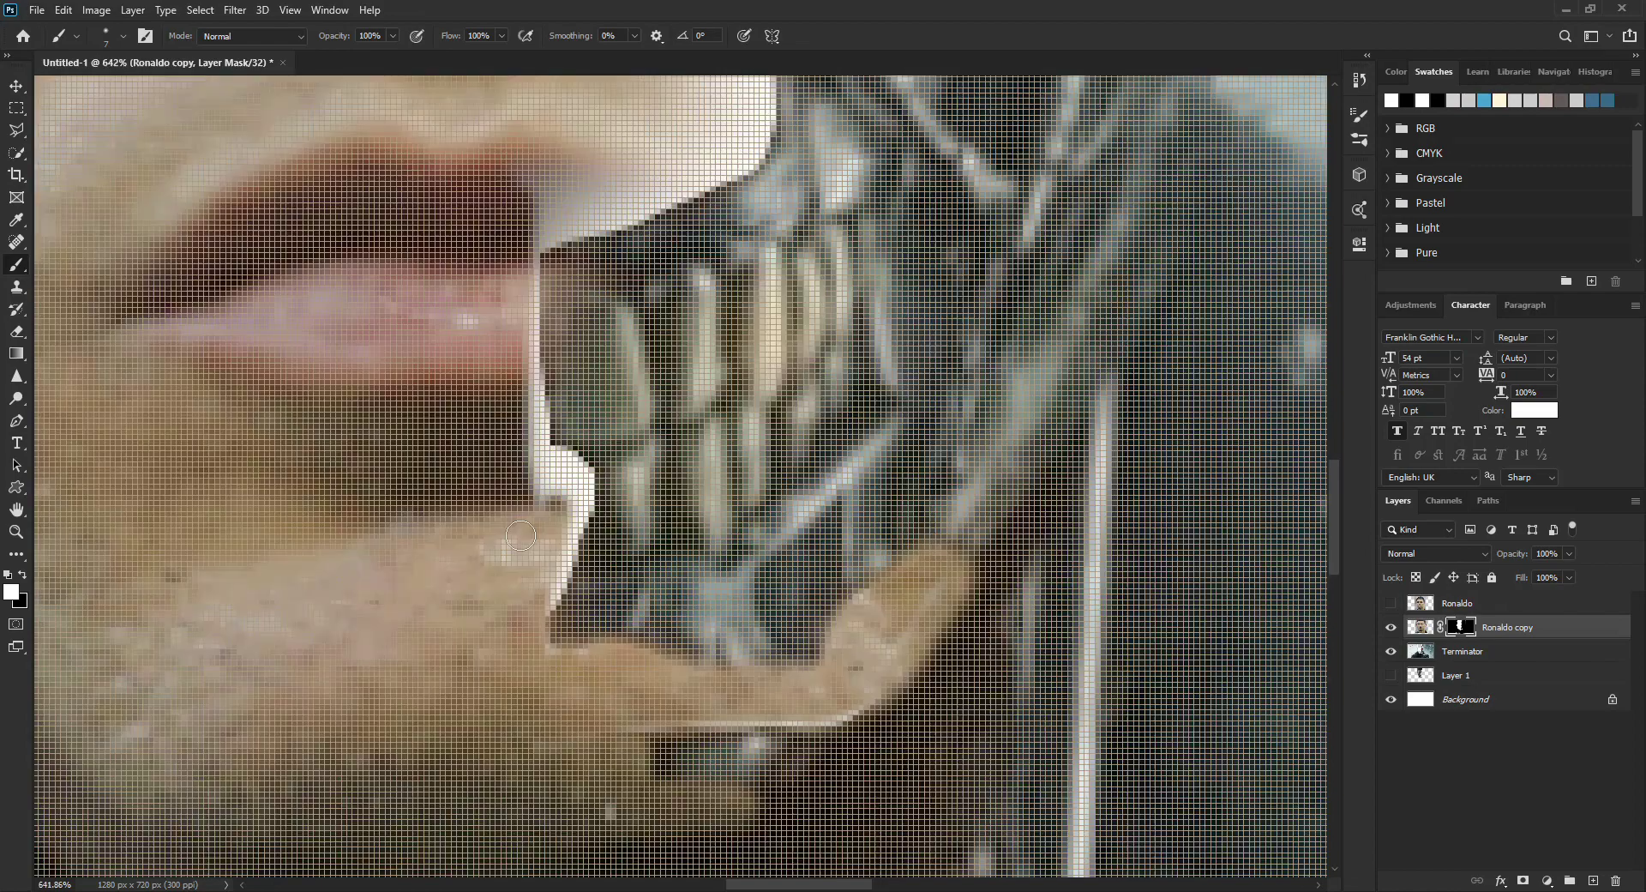
scroll(521, 534, down, 1)
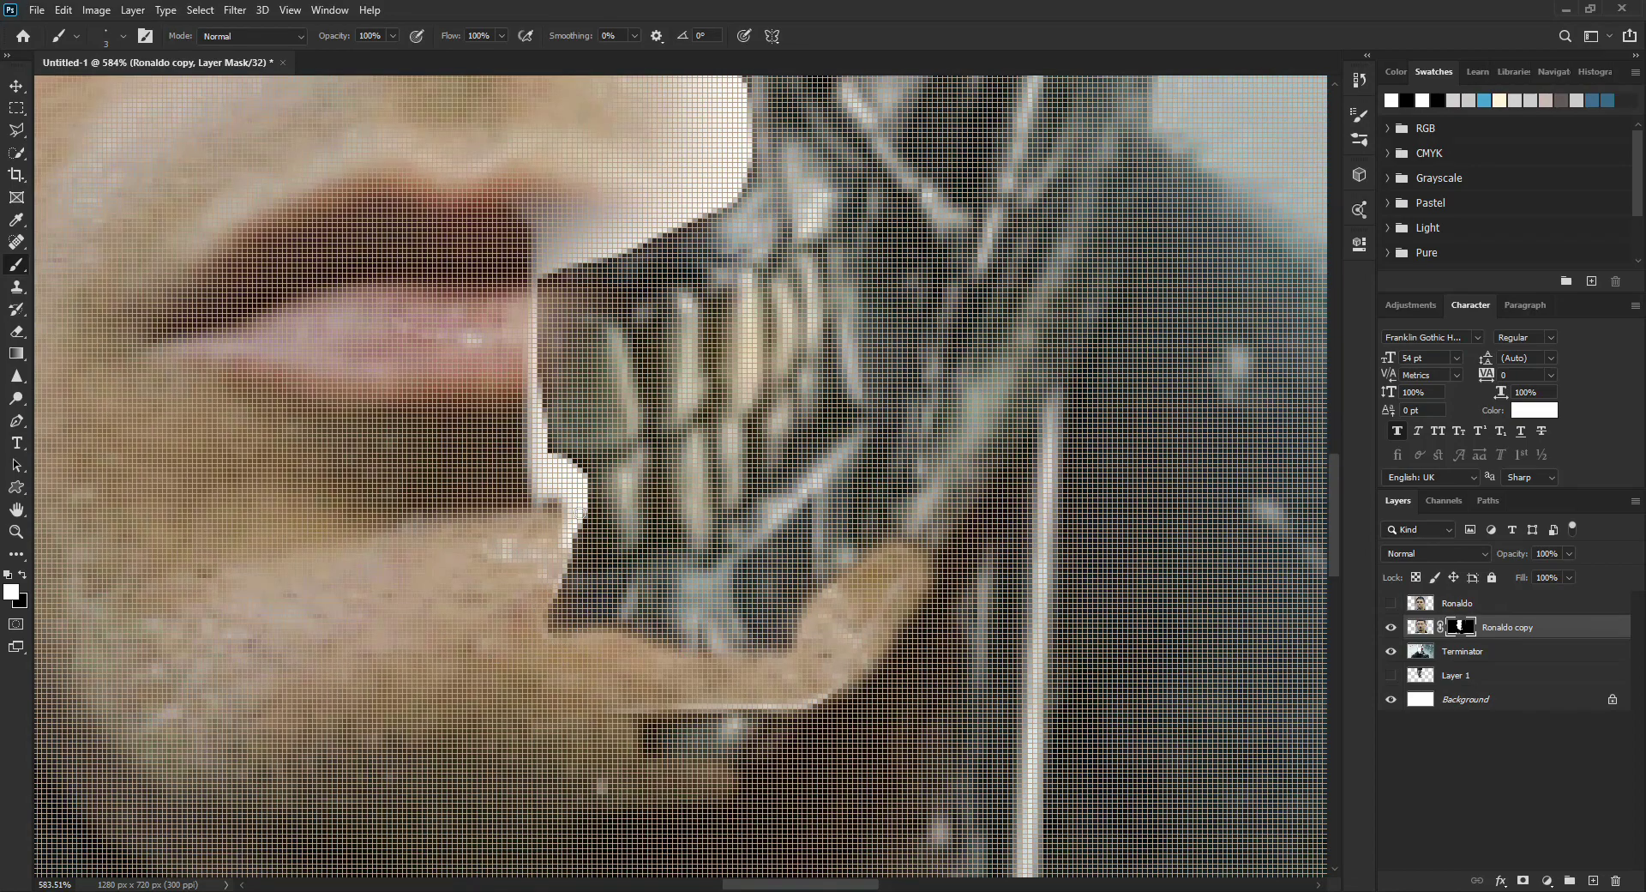
Refine the mask along the chin, lip and nose edges
drag(577, 513, 576, 517)
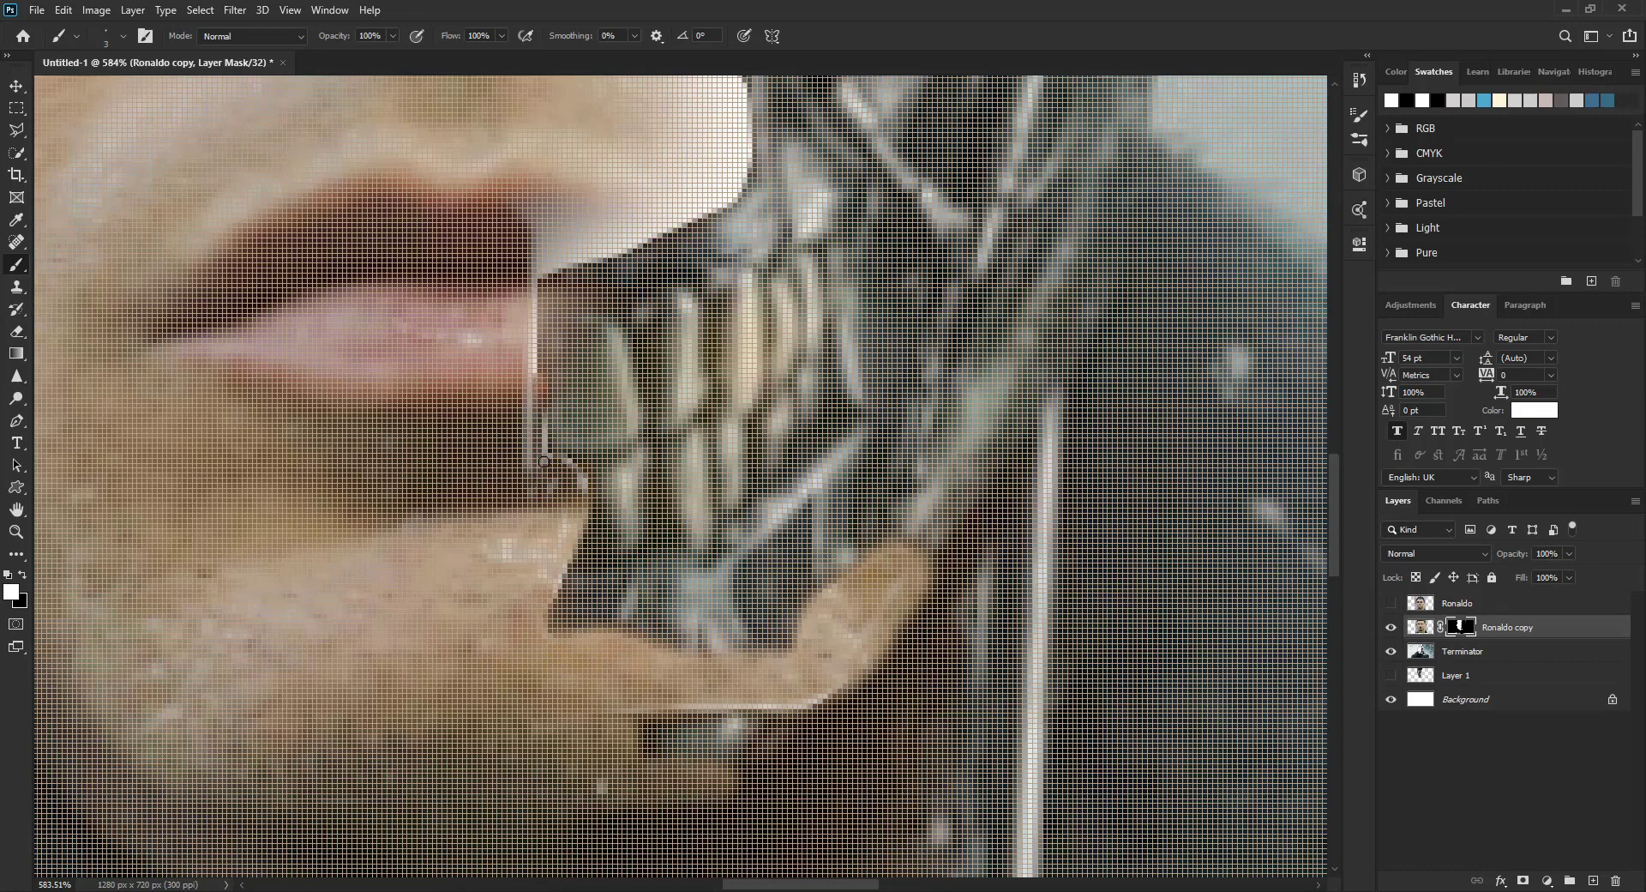
drag(543, 461, 530, 472)
scroll(534, 505, up, 3)
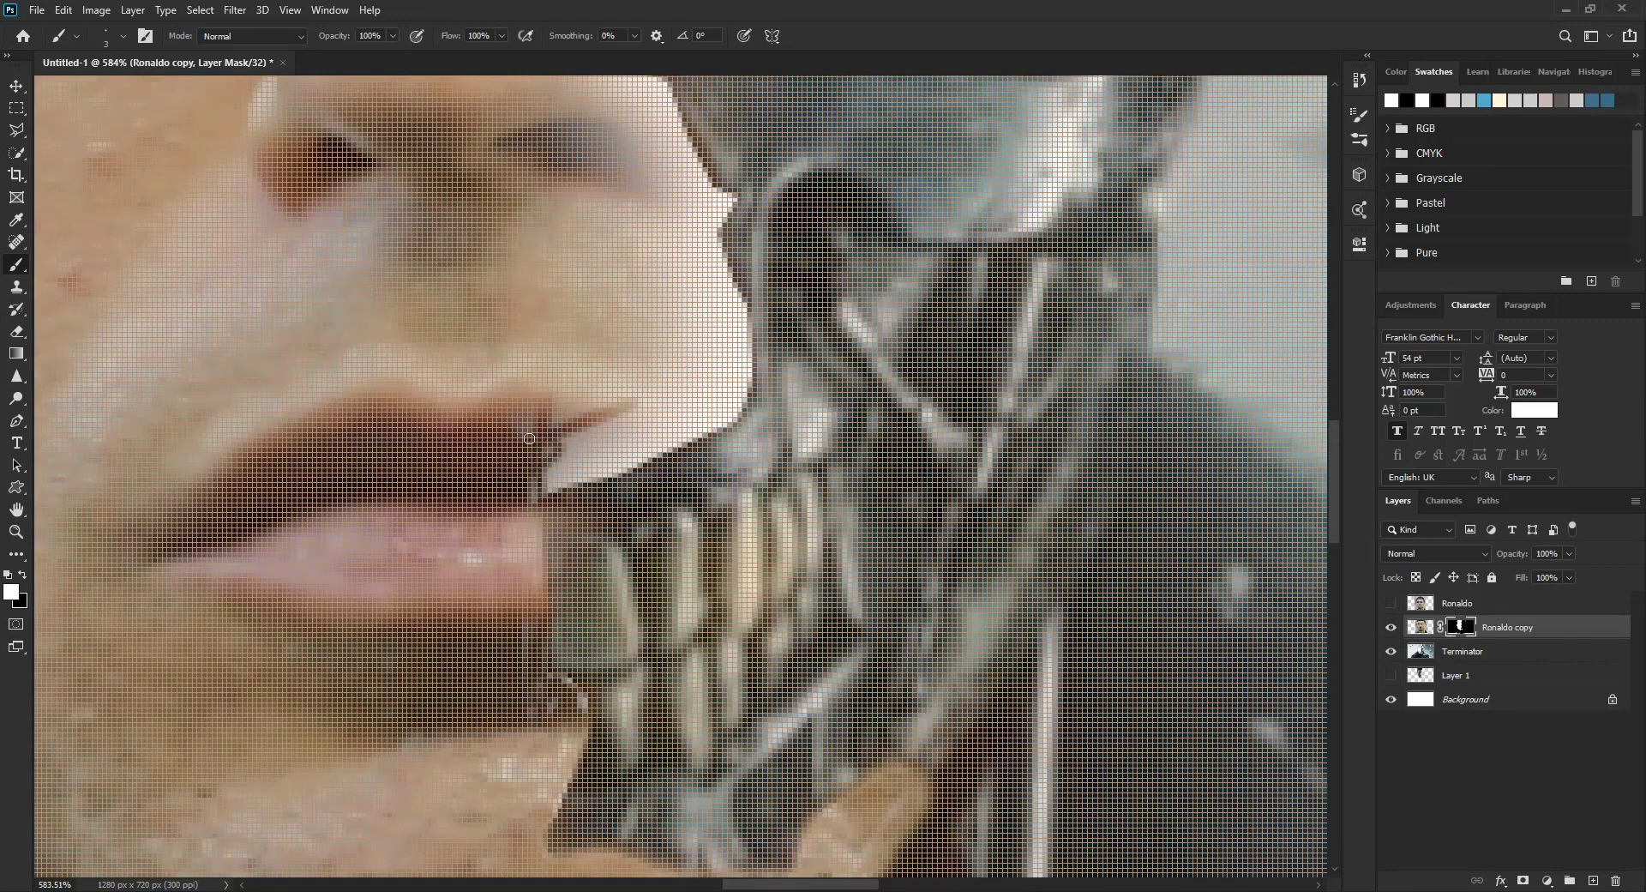
drag(532, 494, 742, 399)
scroll(676, 409, up, 2)
scroll(676, 409, up, 2)
key(bracketright)
key(bracketright)
key(bracketright)
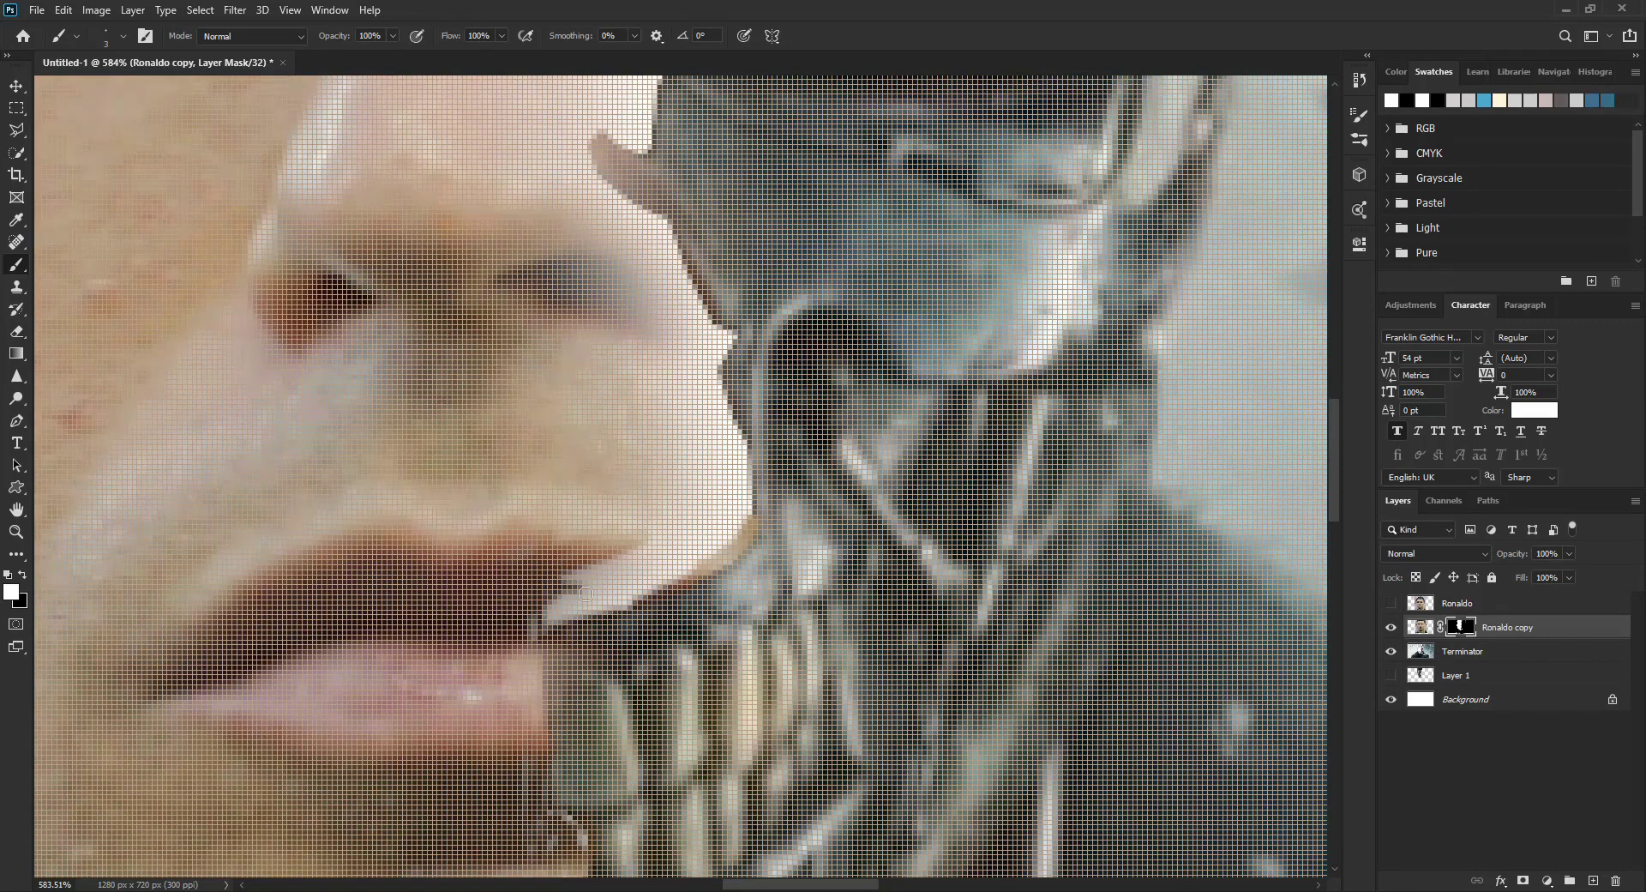
drag(561, 592, 600, 509)
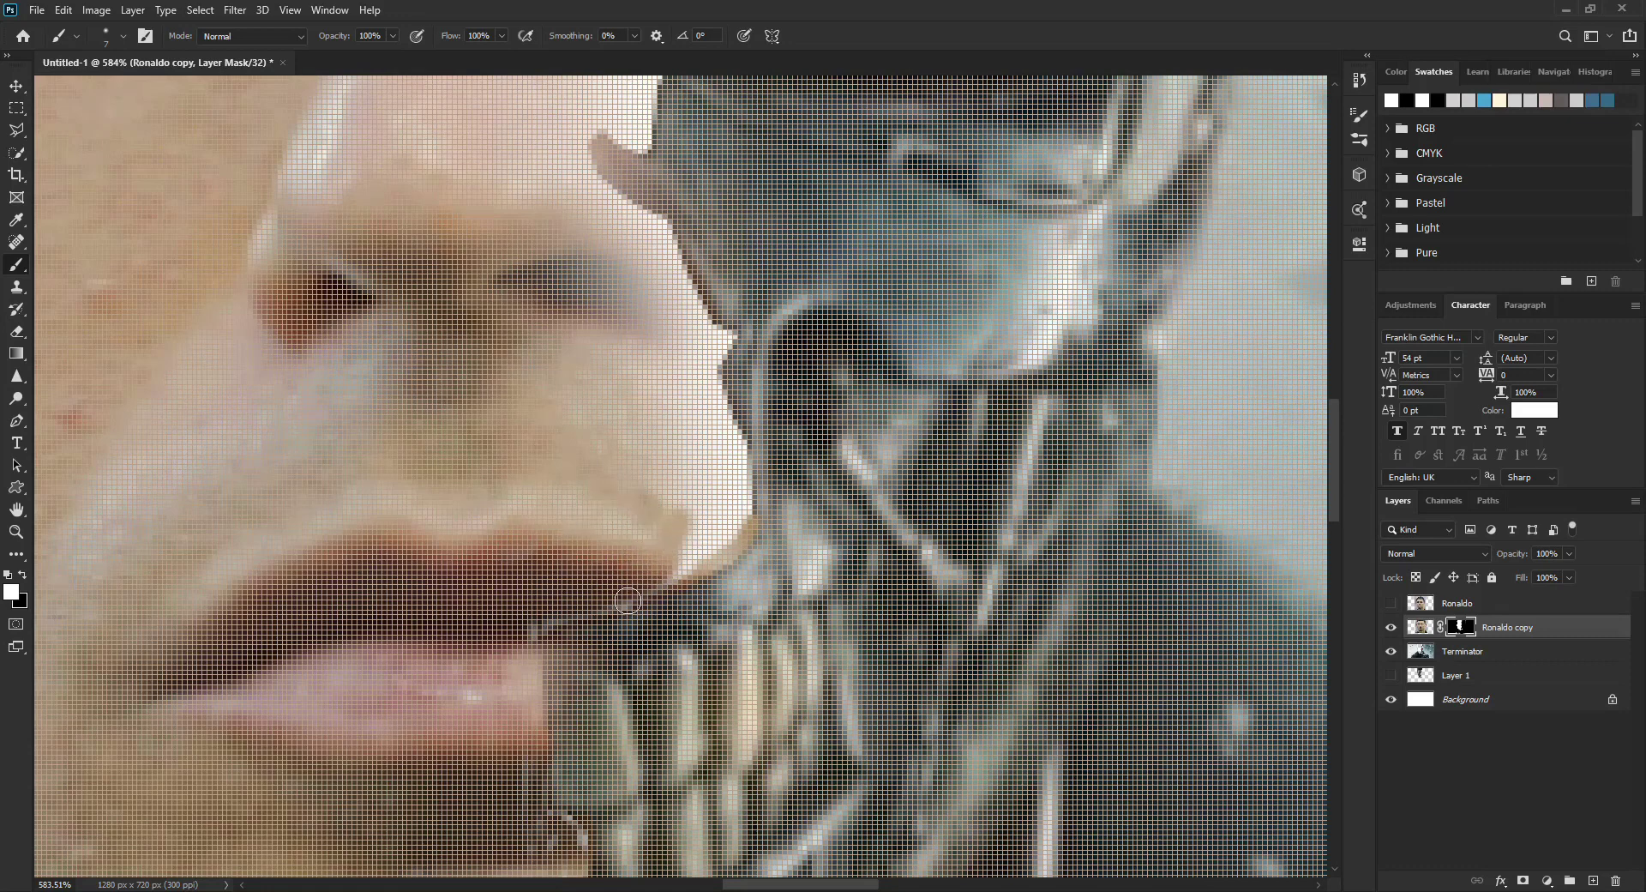
mouse_move(628, 600)
mouse_down()
mouse_move(694, 532)
mouse_move(635, 326)
mouse_move(557, 275)
mouse_move(684, 449)
mouse_move(664, 573)
mouse_up()
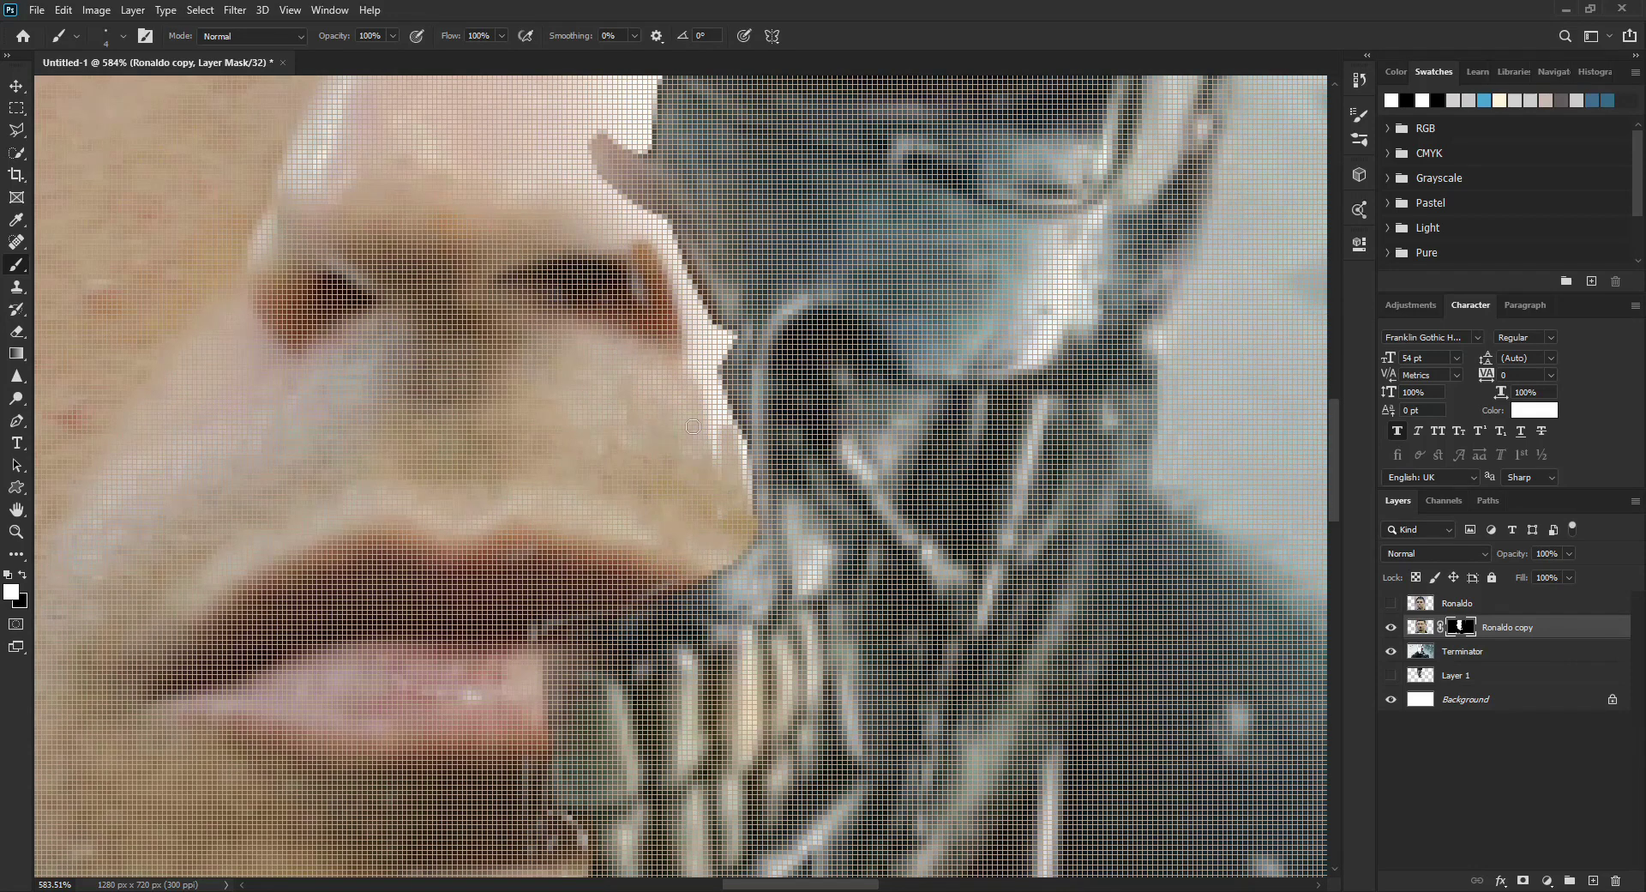
Cover the white nose edge and blend the light streak above the eyebrow into skin
scroll(725, 491, up, 2)
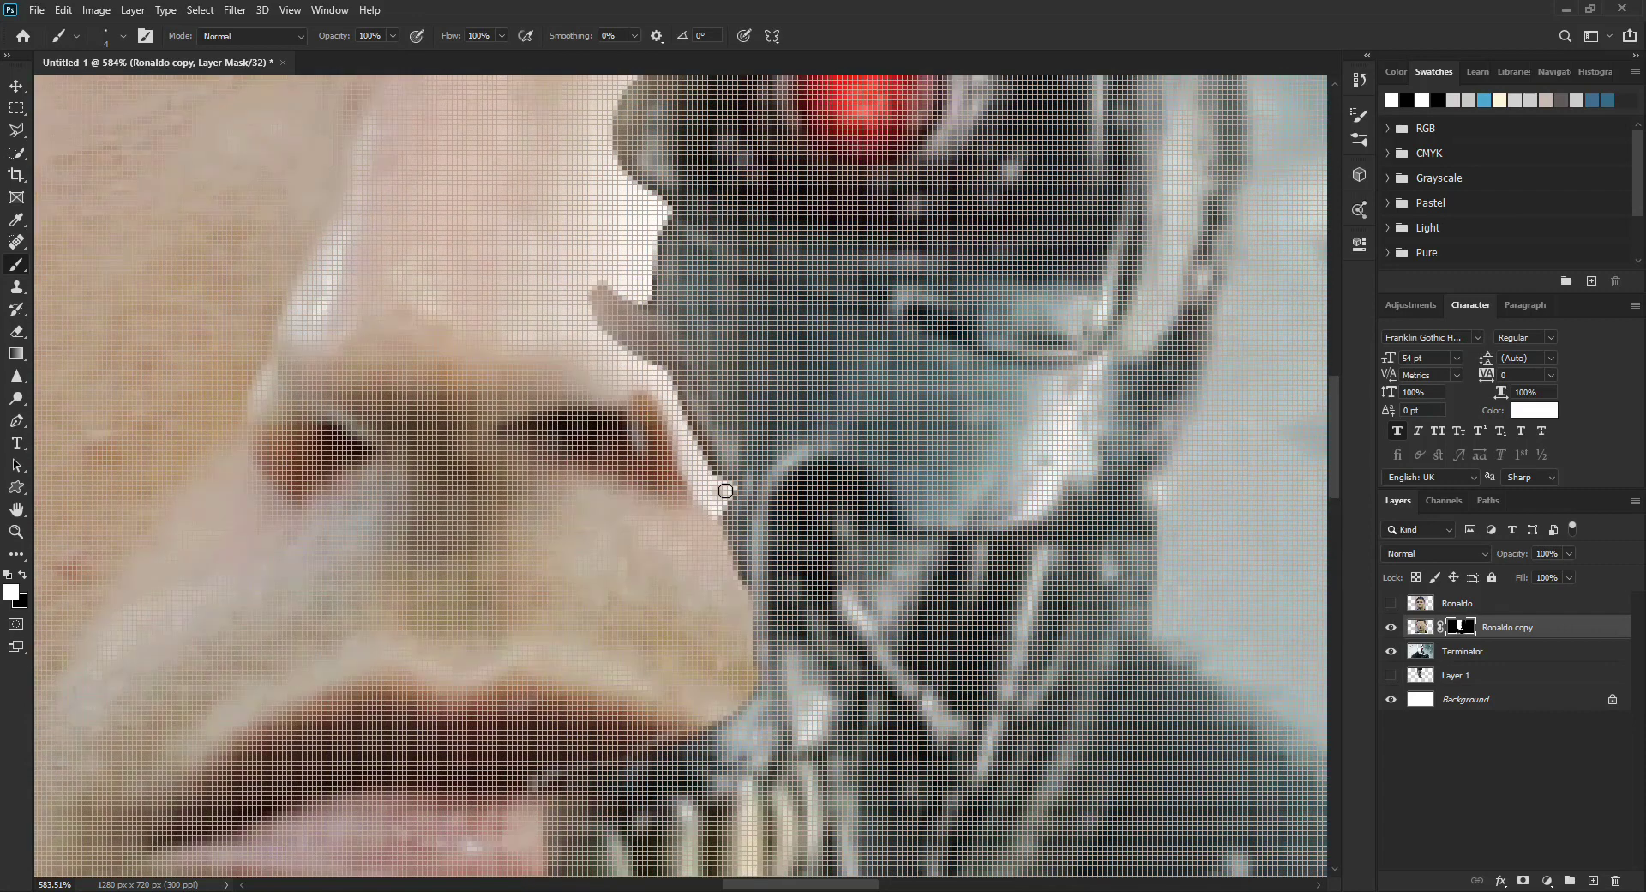
drag(659, 370, 707, 498)
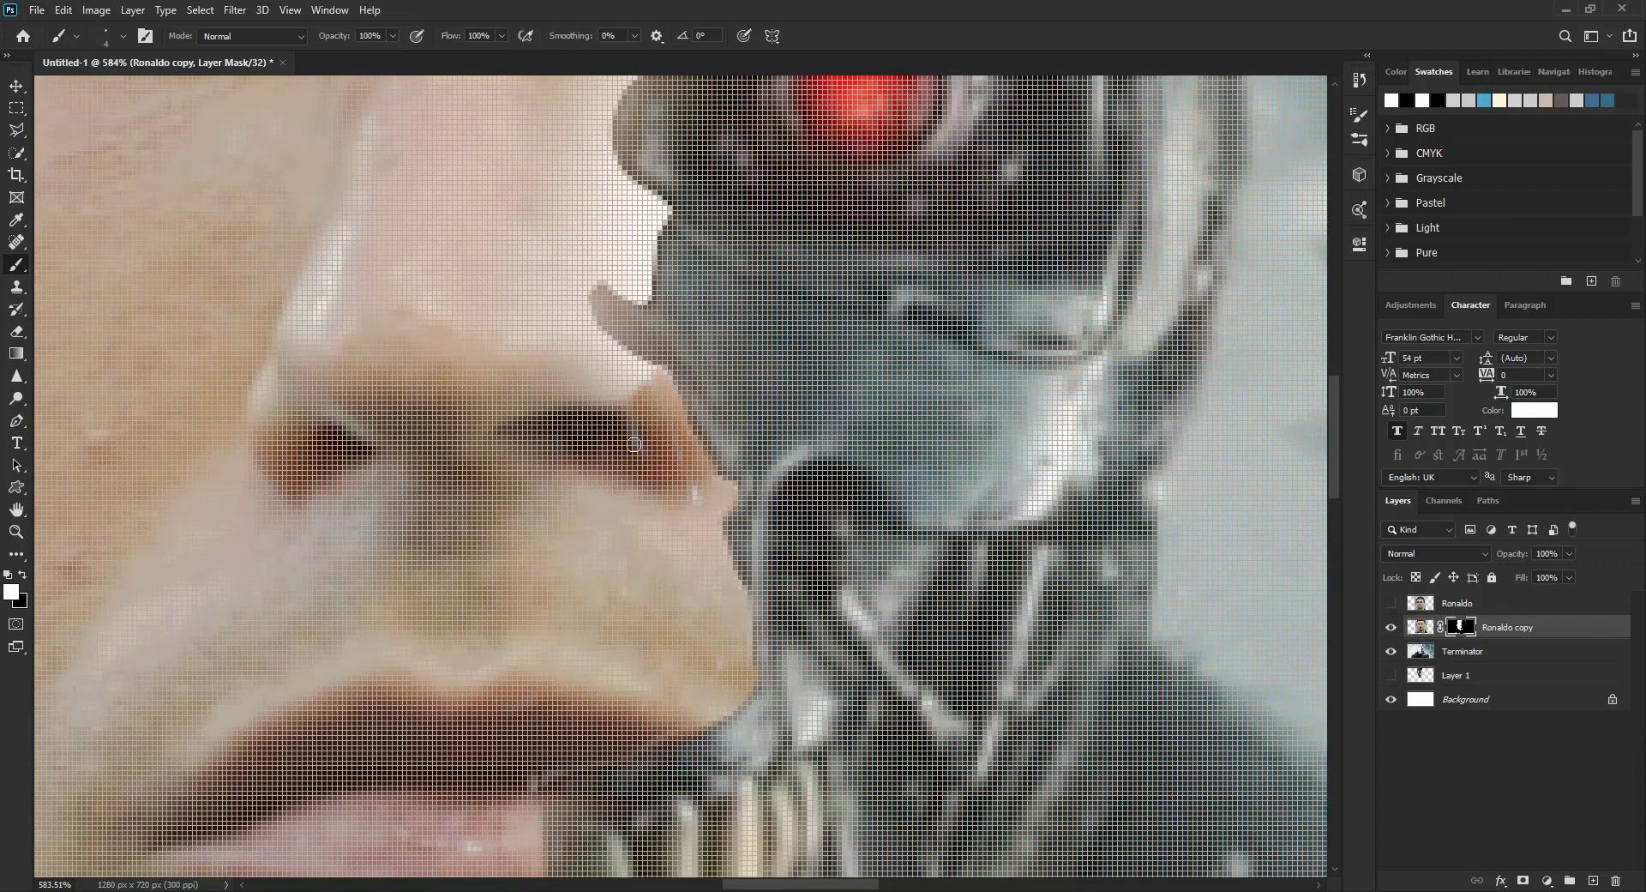
scroll(634, 444, up, 2)
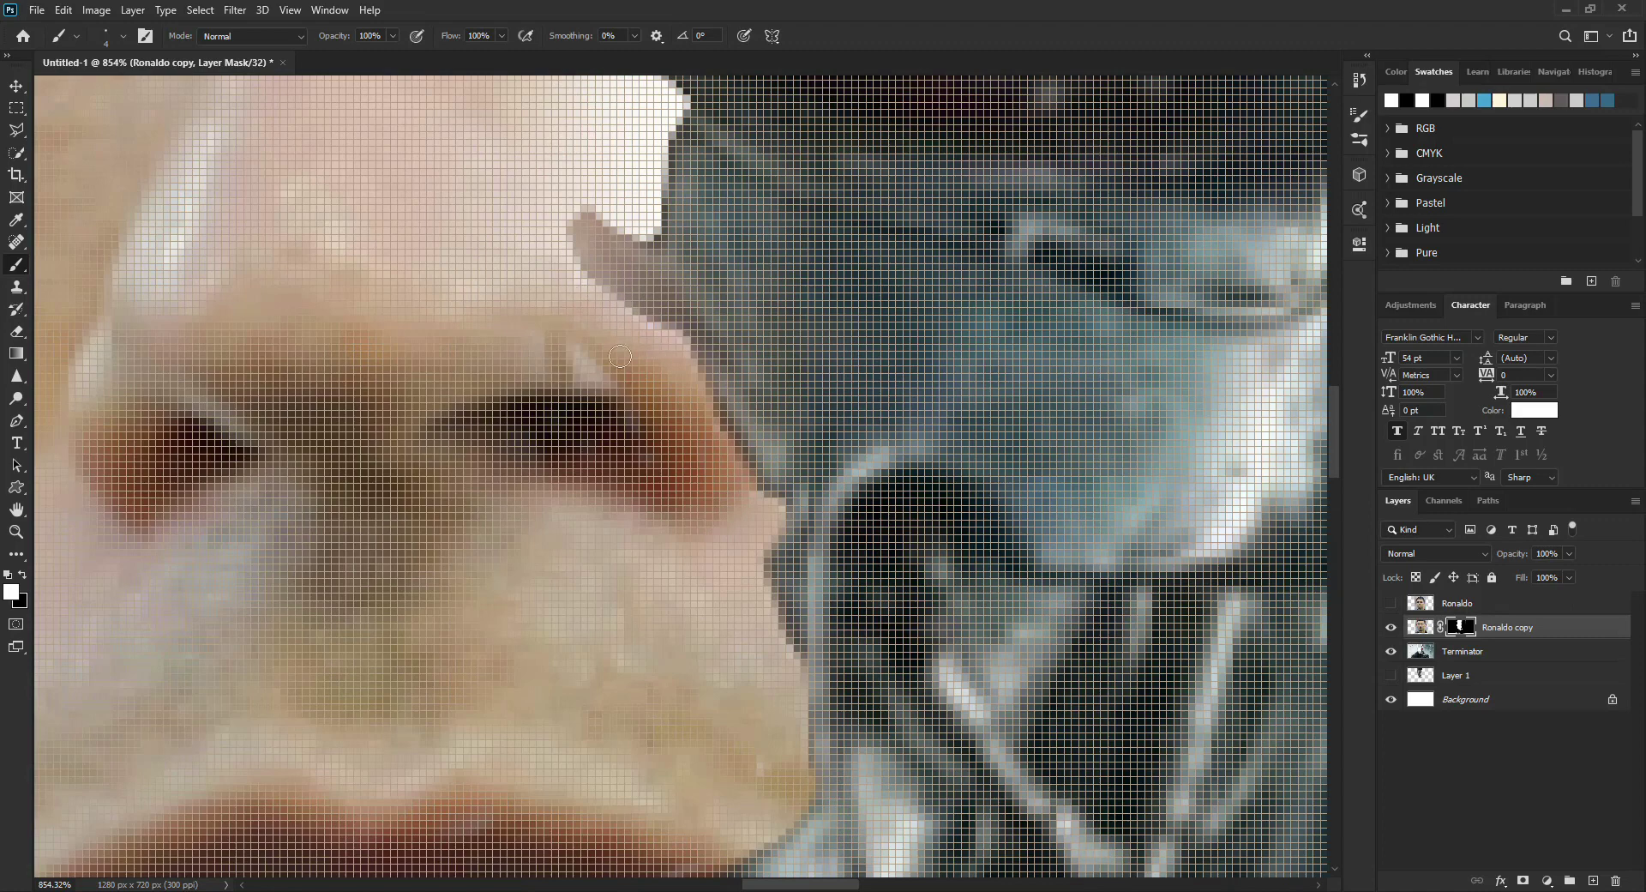
drag(620, 355, 583, 369)
scroll(673, 349, down, 2)
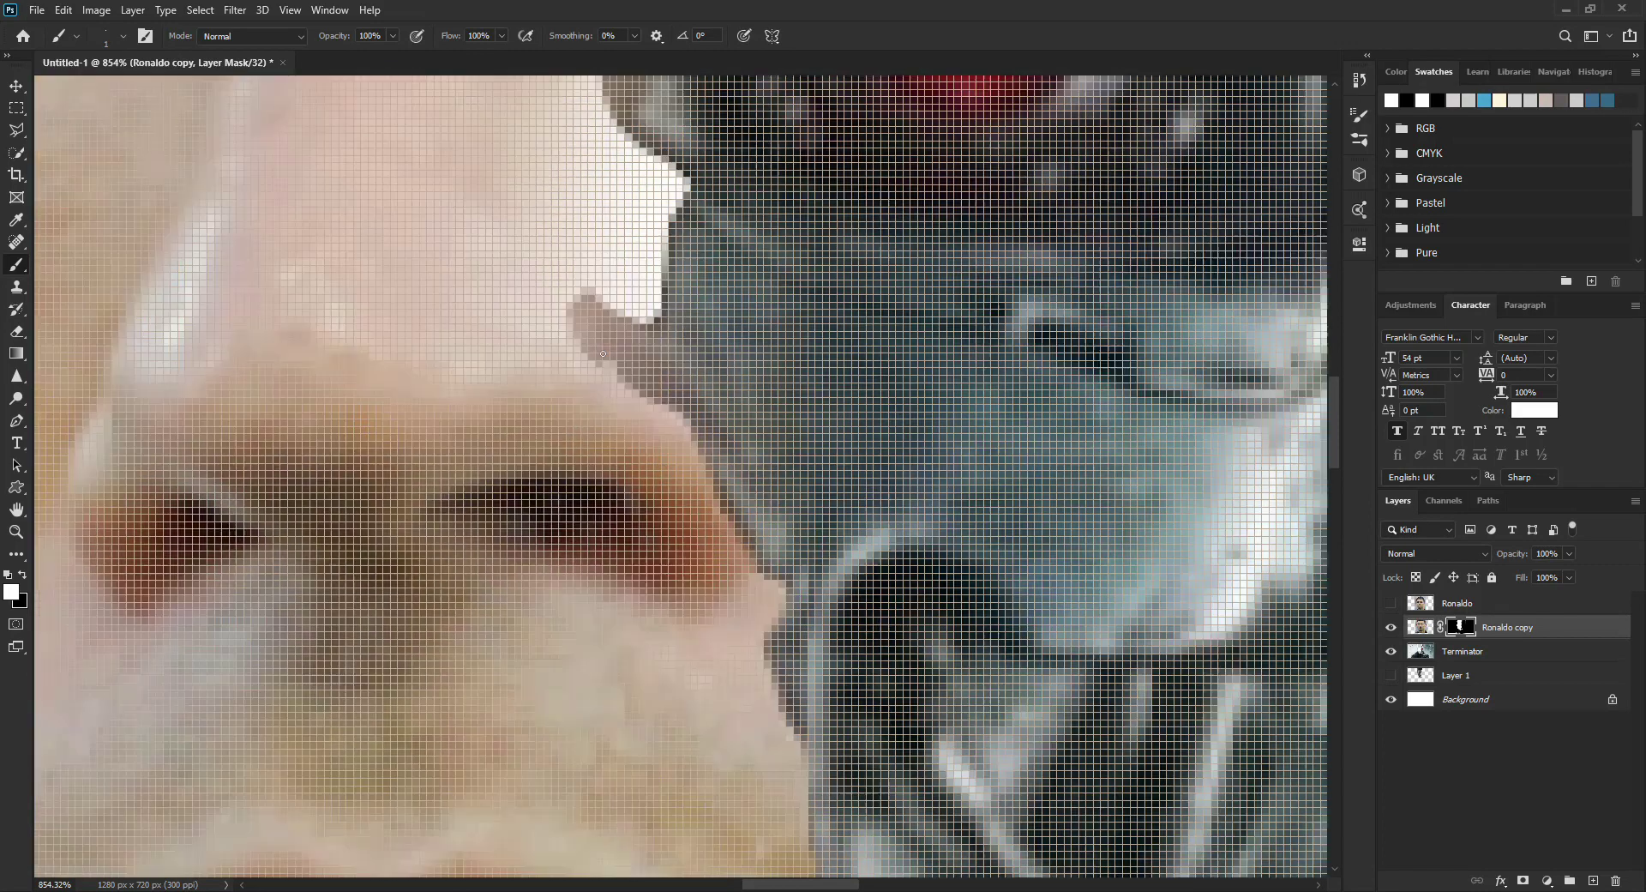
drag(492, 451, 632, 426)
Extend skin over the cheek and brow, covering the white area beside the metal skull
scroll(580, 503, up, 2)
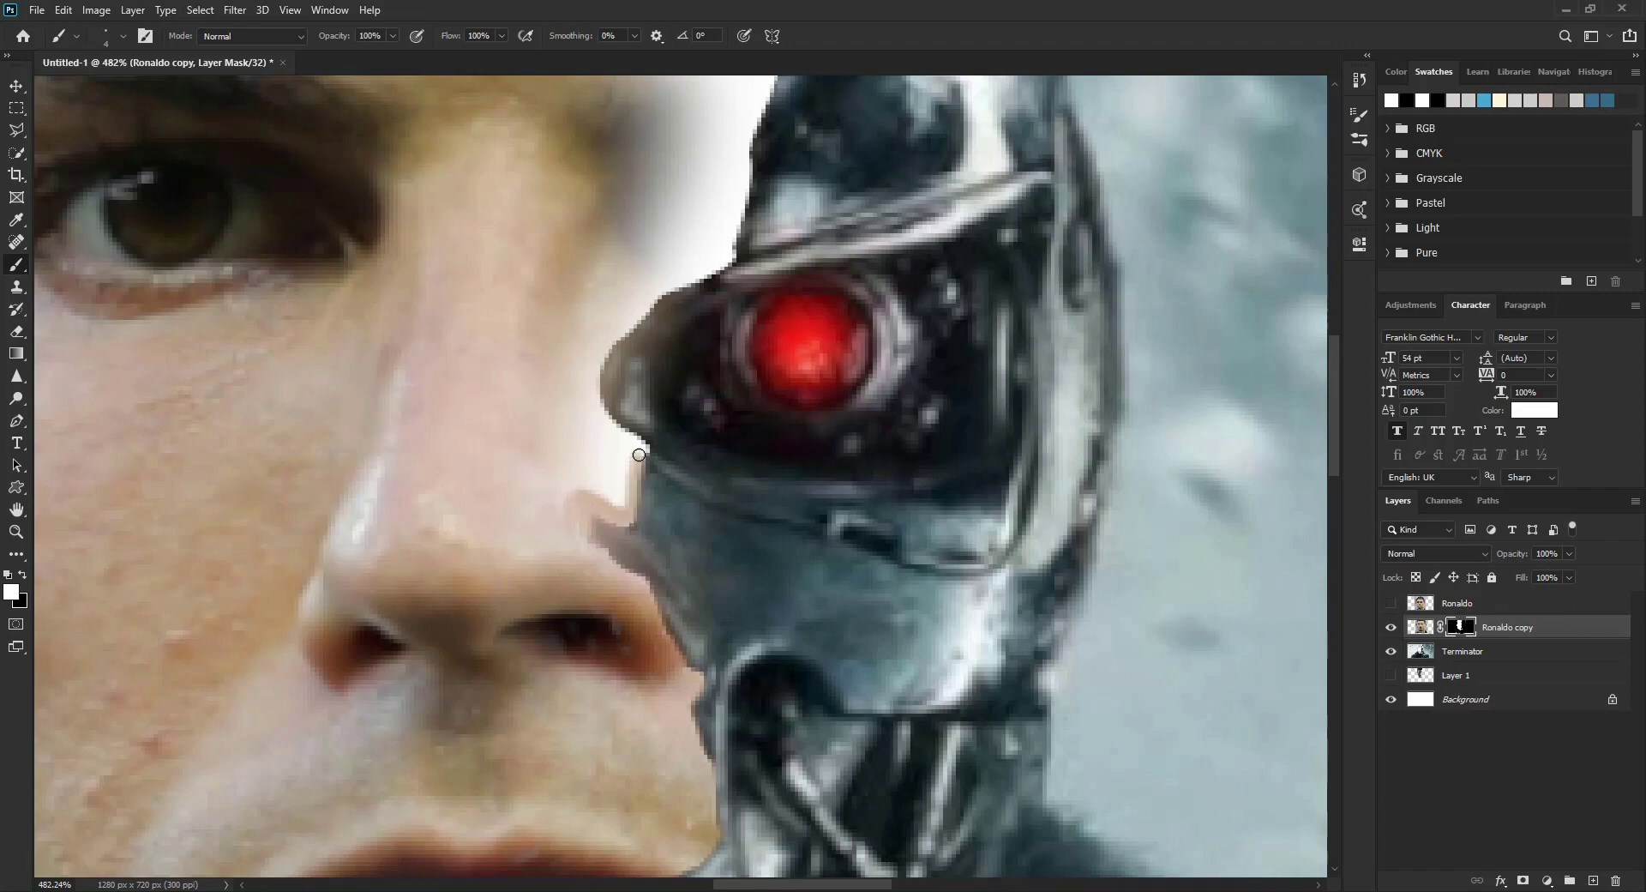
mouse_move(639, 454)
mouse_down()
mouse_move(562, 434)
mouse_move(533, 488)
mouse_move(577, 397)
mouse_move(625, 470)
mouse_move(574, 427)
mouse_move(599, 224)
mouse_up()
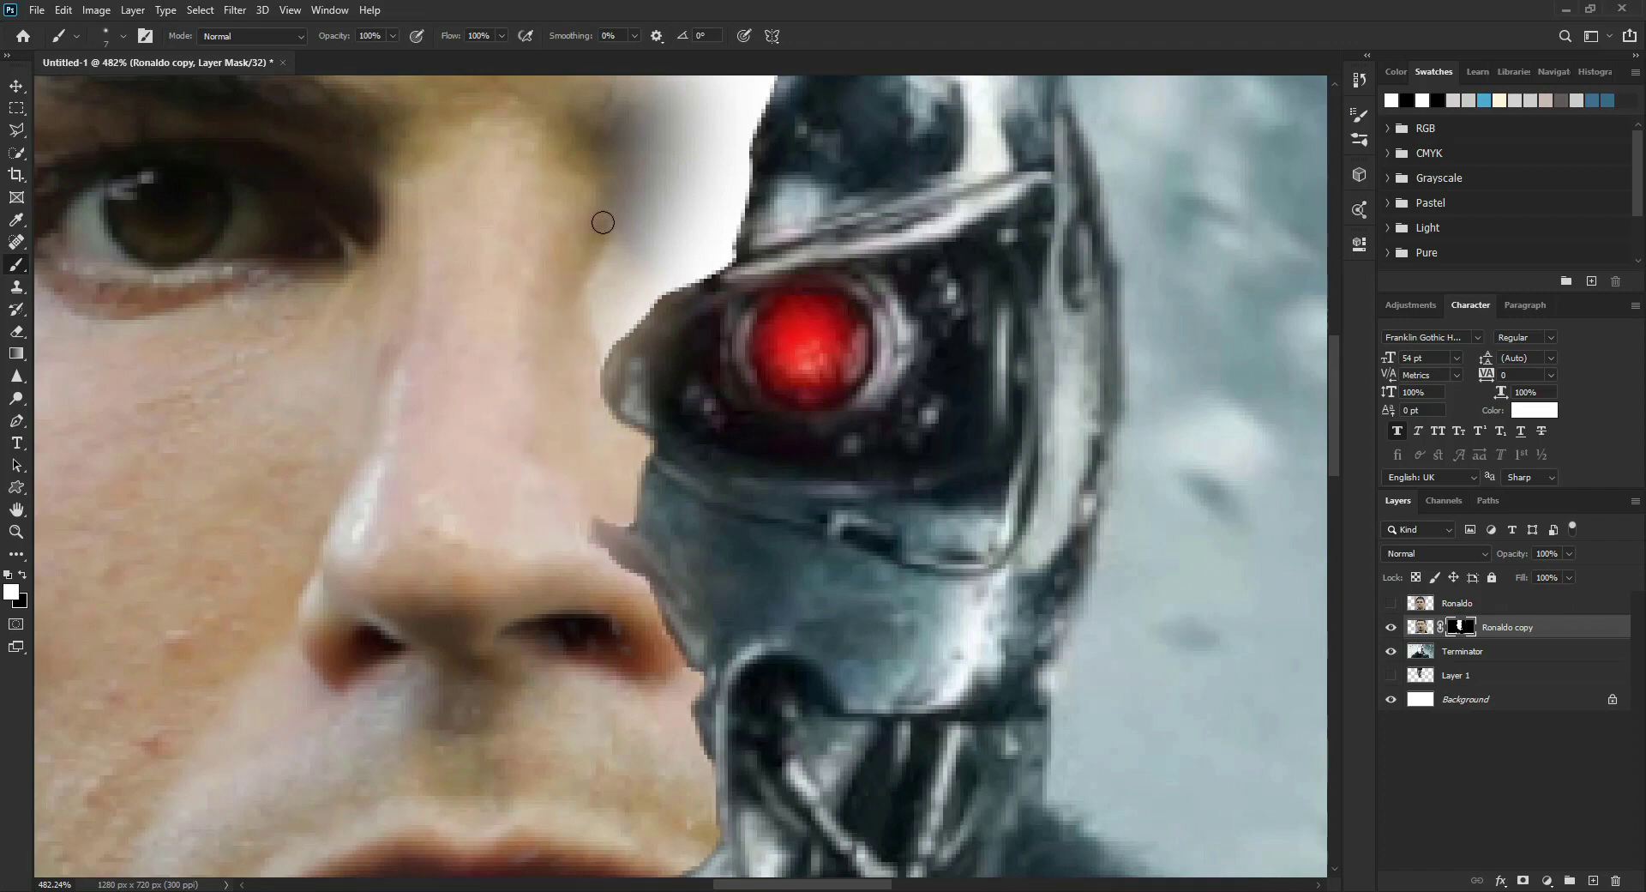
scroll(745, 231, up, 3)
mouse_move(617, 368)
mouse_down()
mouse_move(677, 257)
mouse_move(746, 246)
mouse_move(698, 411)
mouse_move(717, 384)
mouse_move(728, 467)
mouse_move(643, 510)
mouse_move(602, 583)
mouse_move(685, 373)
mouse_move(564, 445)
mouse_up()
key(bracketleft)
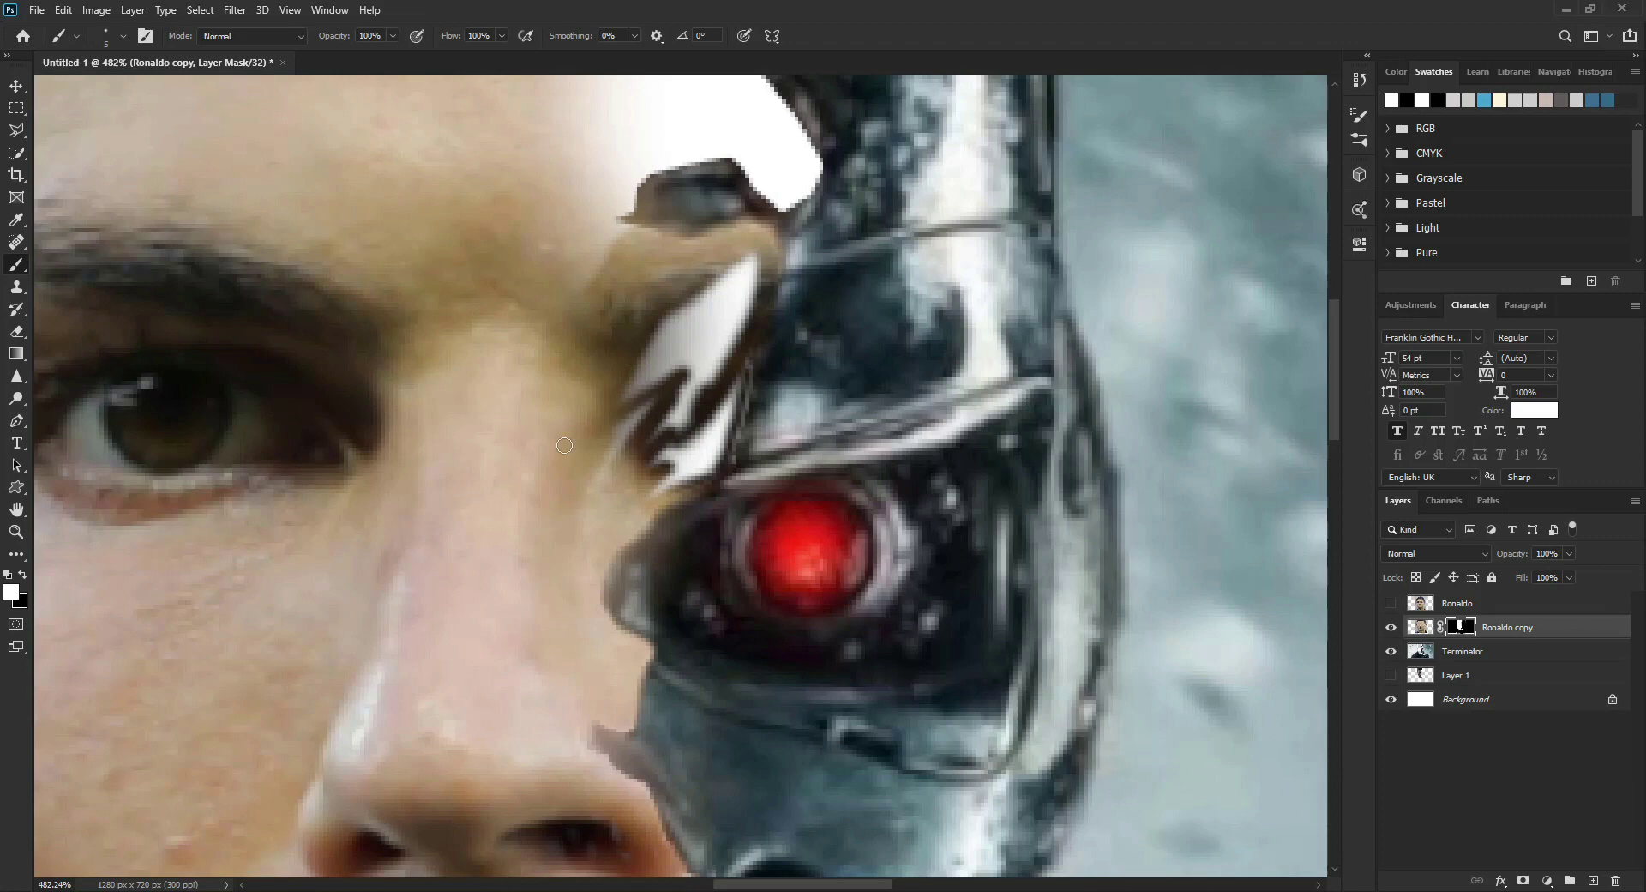
mouse_move(734, 274)
mouse_down()
mouse_move(643, 411)
mouse_move(746, 265)
mouse_move(677, 463)
mouse_move(724, 403)
mouse_move(705, 454)
mouse_up()
key(bracketright)
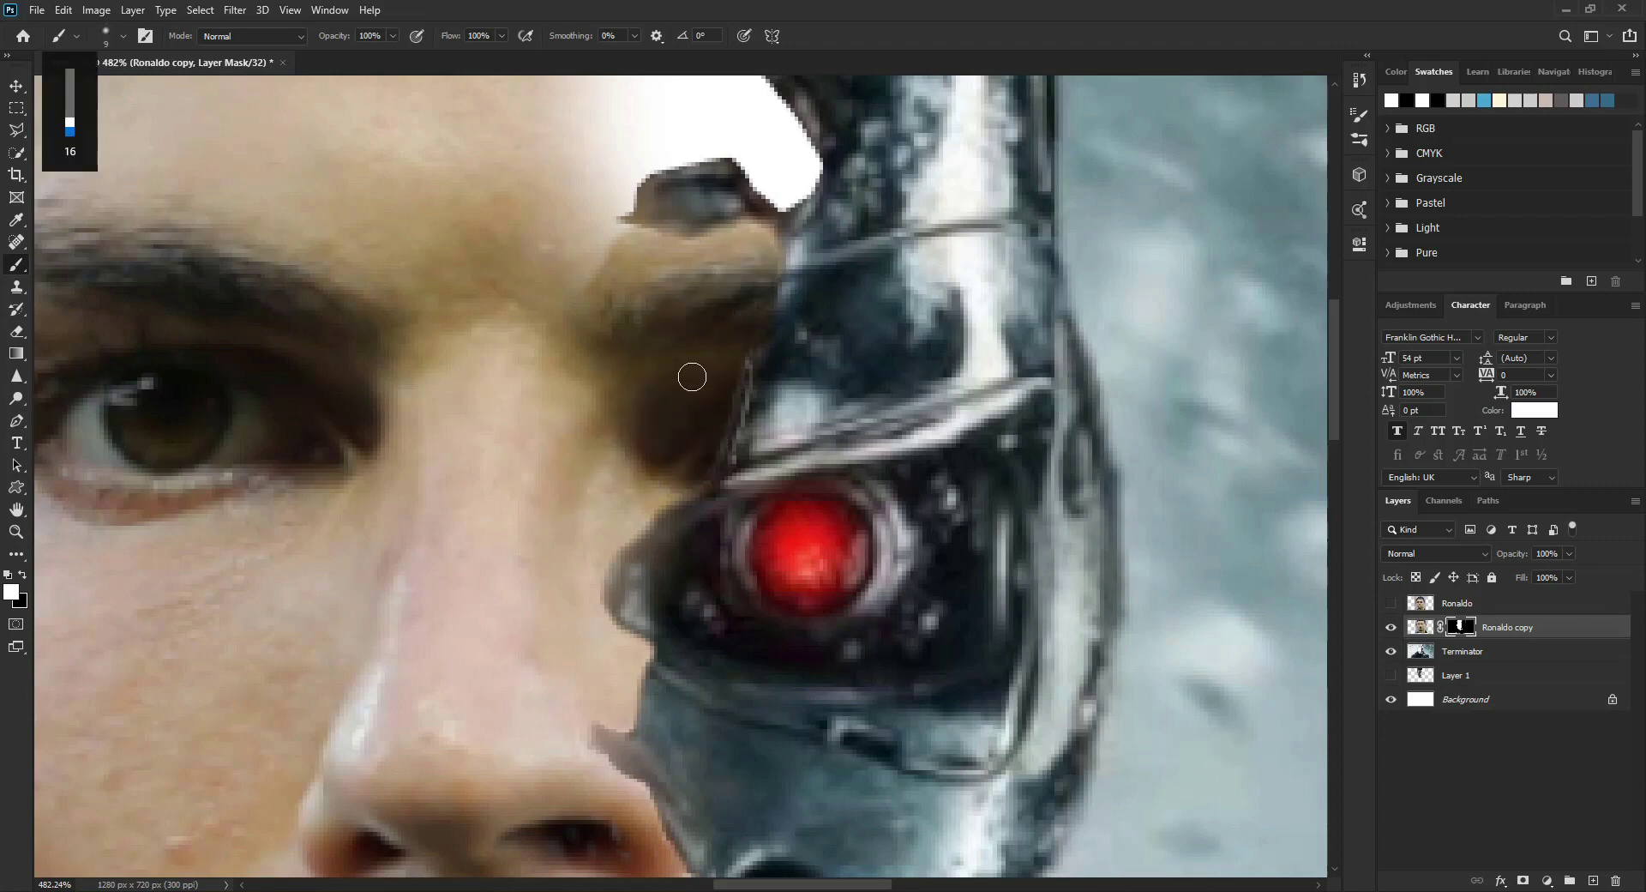
Paint skin on the Ronaldo copy mask along the brow beside the metal skull
scroll(691, 375, up, 3)
mouse_move(581, 308)
mouse_down()
mouse_move(601, 491)
mouse_move(615, 495)
mouse_up()
alt+scroll(604, 499, up, 3)
key(bracketleft)
key(bracketleft)
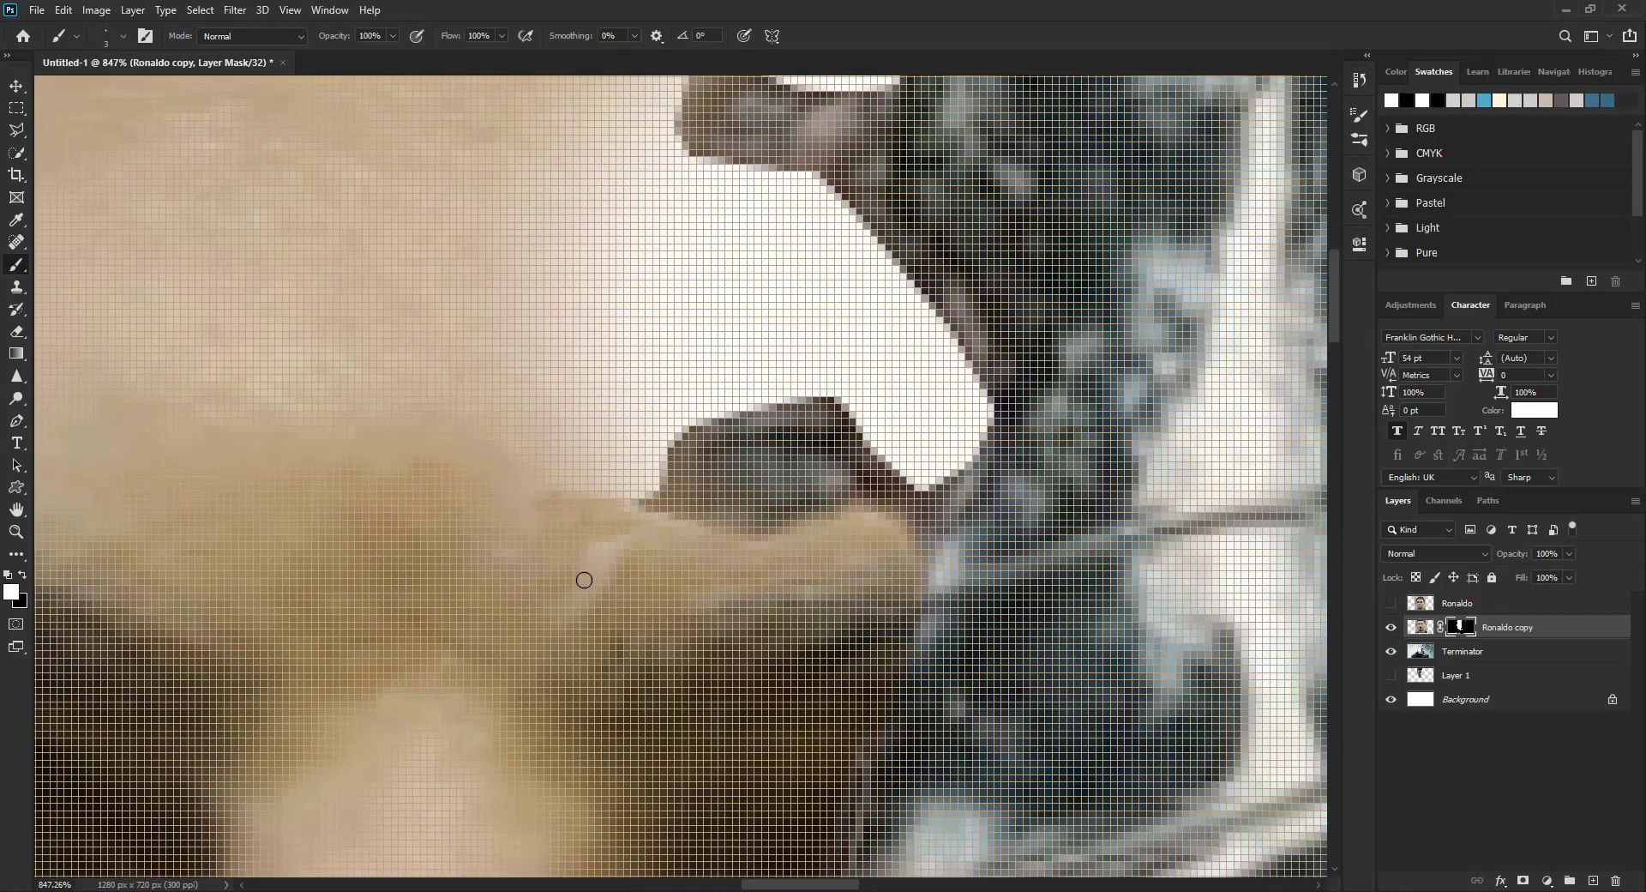
key(bracketright)
key(bracketright)
key(bracketright)
drag(524, 382, 524, 568)
key(bracketright)
key(bracketright)
mouse_move(502, 286)
mouse_down()
mouse_move(551, 312)
mouse_move(761, 334)
mouse_move(746, 342)
mouse_move(944, 463)
mouse_move(882, 429)
mouse_up()
Paint skin over the white gaps along the nostril edge with a smaller brush
scroll(882, 430, up, 2)
click(986, 463)
shift+click(817, 252)
mouse_move(817, 252)
mouse_down()
mouse_move(926, 390)
mouse_move(930, 489)
mouse_move(944, 486)
mouse_move(824, 294)
mouse_up()
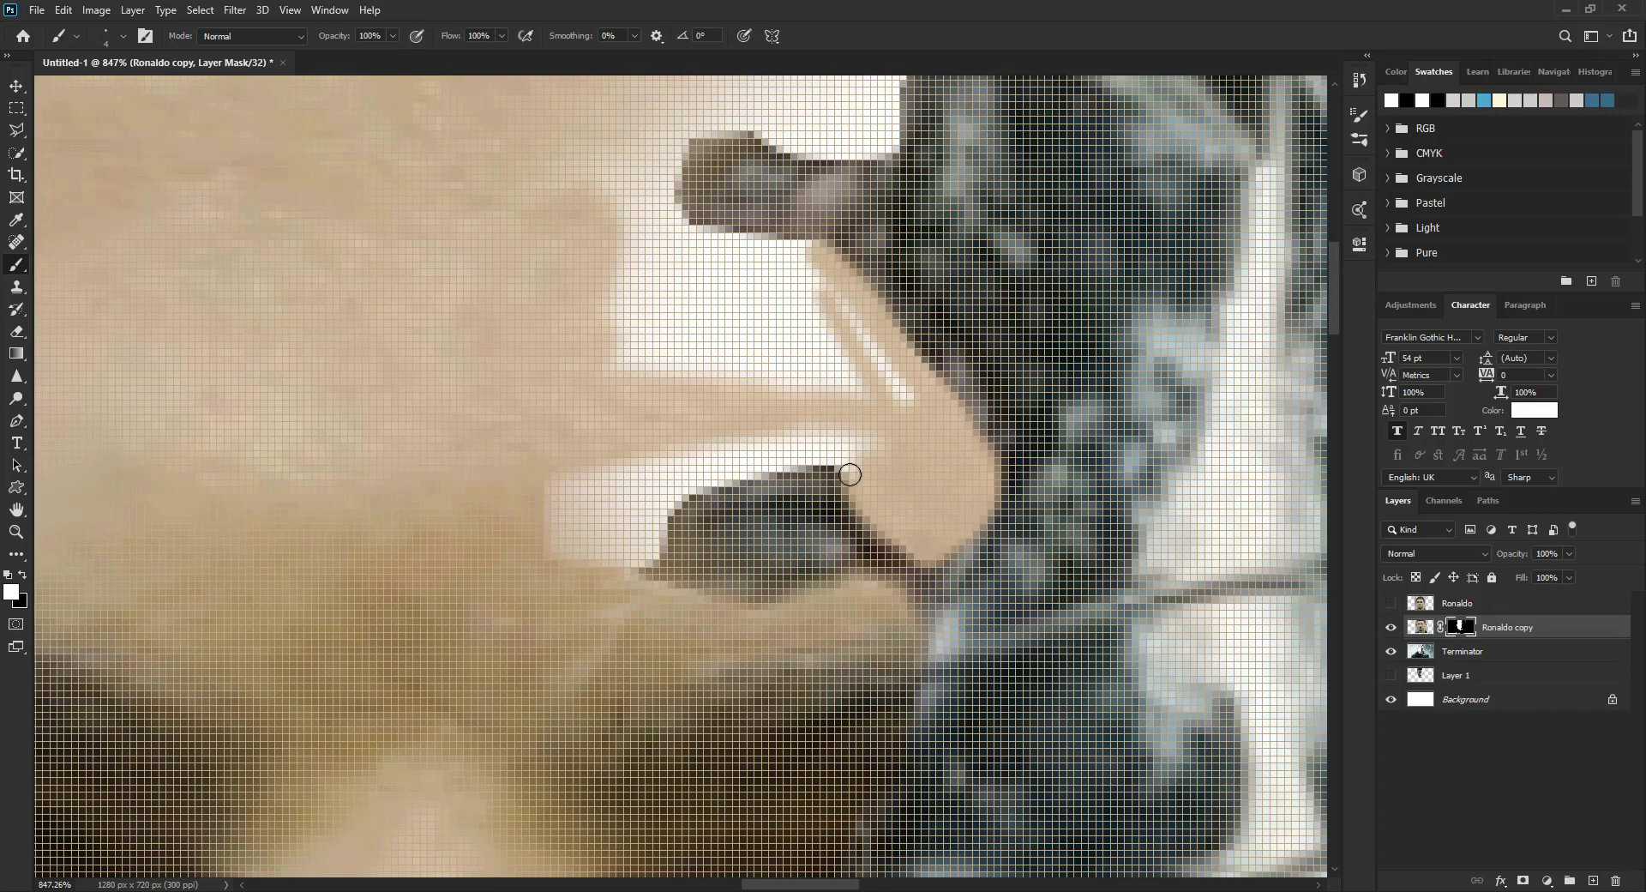
mouse_move(850, 474)
mouse_down()
mouse_move(546, 514)
mouse_move(533, 341)
mouse_move(584, 451)
mouse_move(665, 459)
mouse_move(697, 417)
mouse_move(816, 432)
mouse_up()
key(bracketleft)
key(bracketleft)
key(bracketleft)
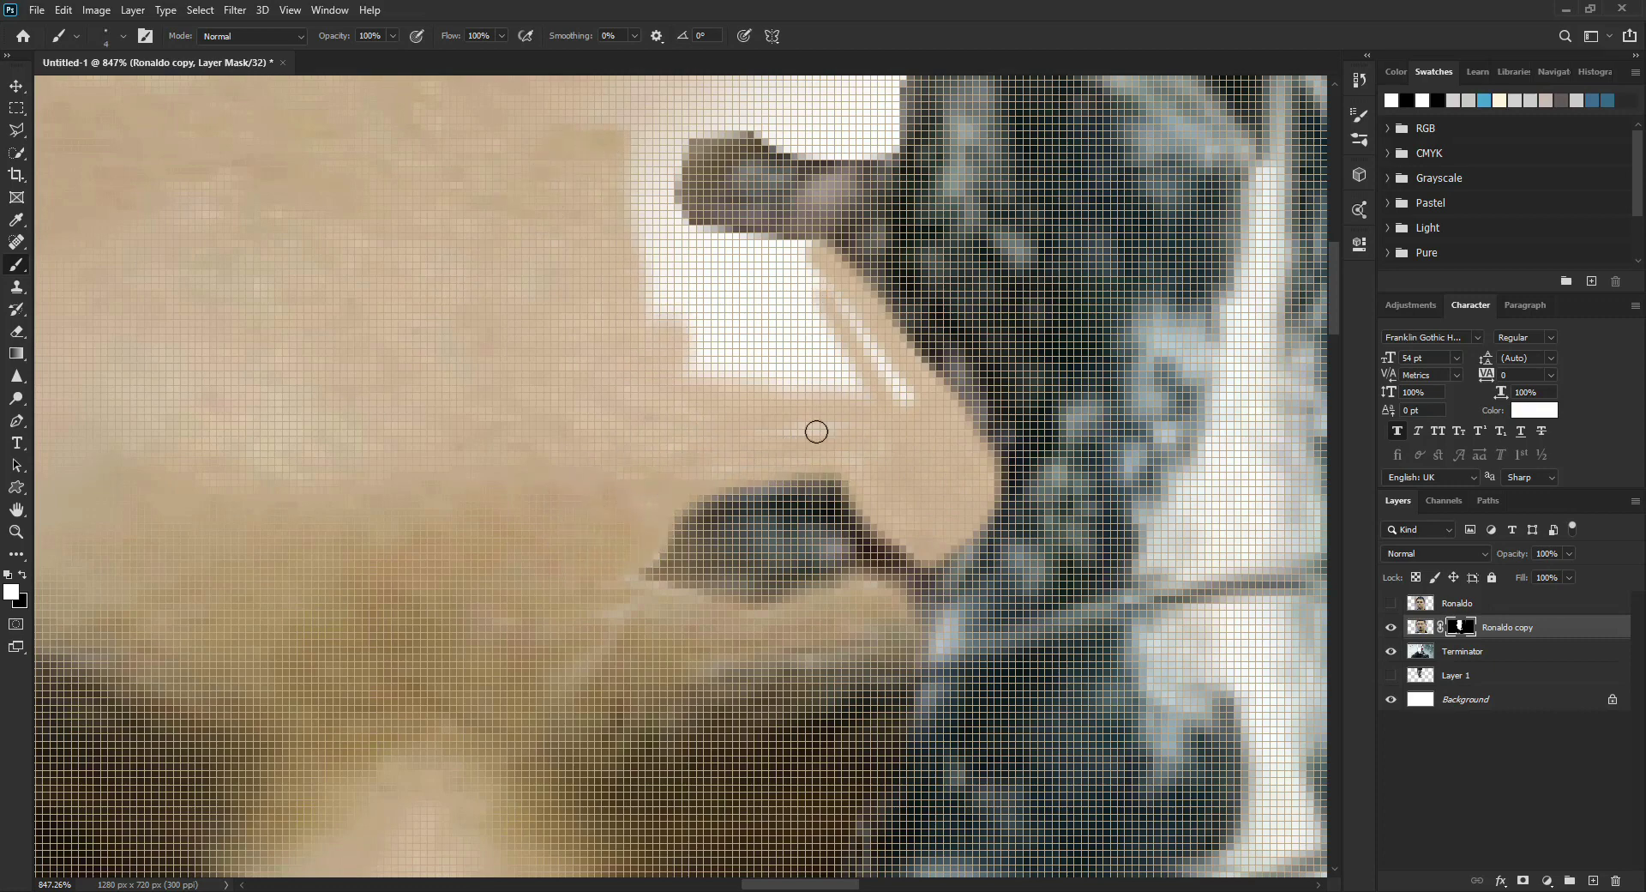
scroll(886, 464, up, 1)
mouse_move(794, 312)
mouse_down()
mouse_move(805, 423)
mouse_move(488, 444)
mouse_move(873, 429)
mouse_up()
Cover the remaining white patches left of and beside the nostril with skin
scroll(873, 429, up, 1)
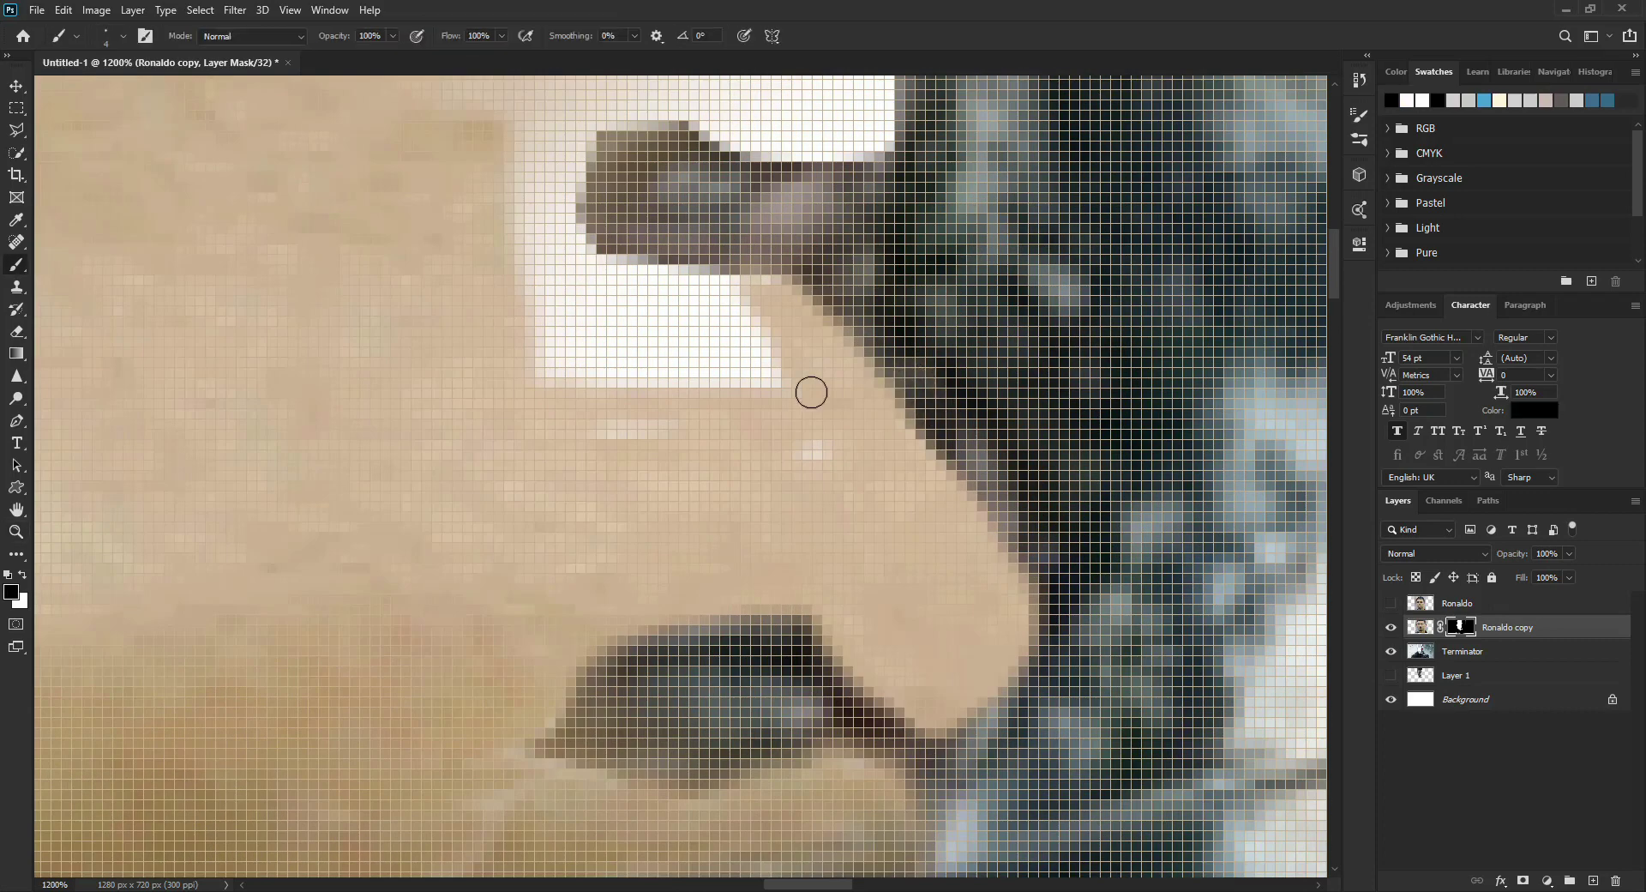
mouse_move(676, 484)
mouse_down()
mouse_move(753, 374)
mouse_move(761, 301)
mouse_move(613, 451)
mouse_move(540, 408)
mouse_move(732, 471)
mouse_move(595, 445)
mouse_move(640, 416)
mouse_up()
scroll(613, 451, up, 2)
scroll(525, 454, up, 2)
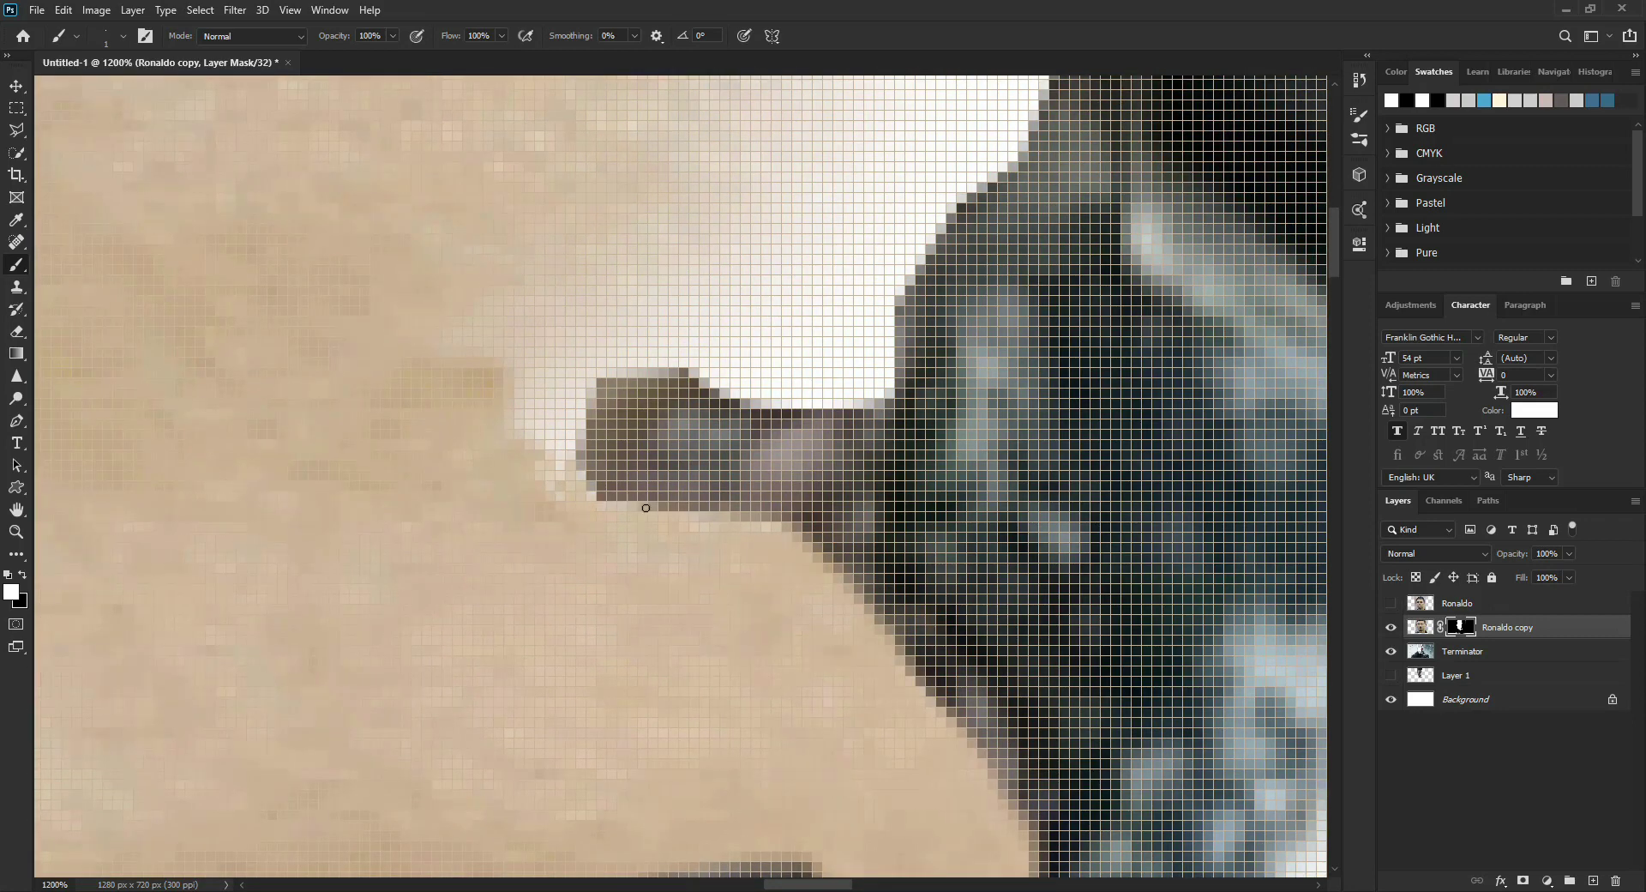
mouse_move(646, 507)
mouse_down()
mouse_move(558, 372)
mouse_move(548, 459)
mouse_move(536, 451)
mouse_move(809, 474)
mouse_move(881, 505)
mouse_move(849, 471)
mouse_up()
scroll(616, 462, up, 2)
alt+click(719, 525)
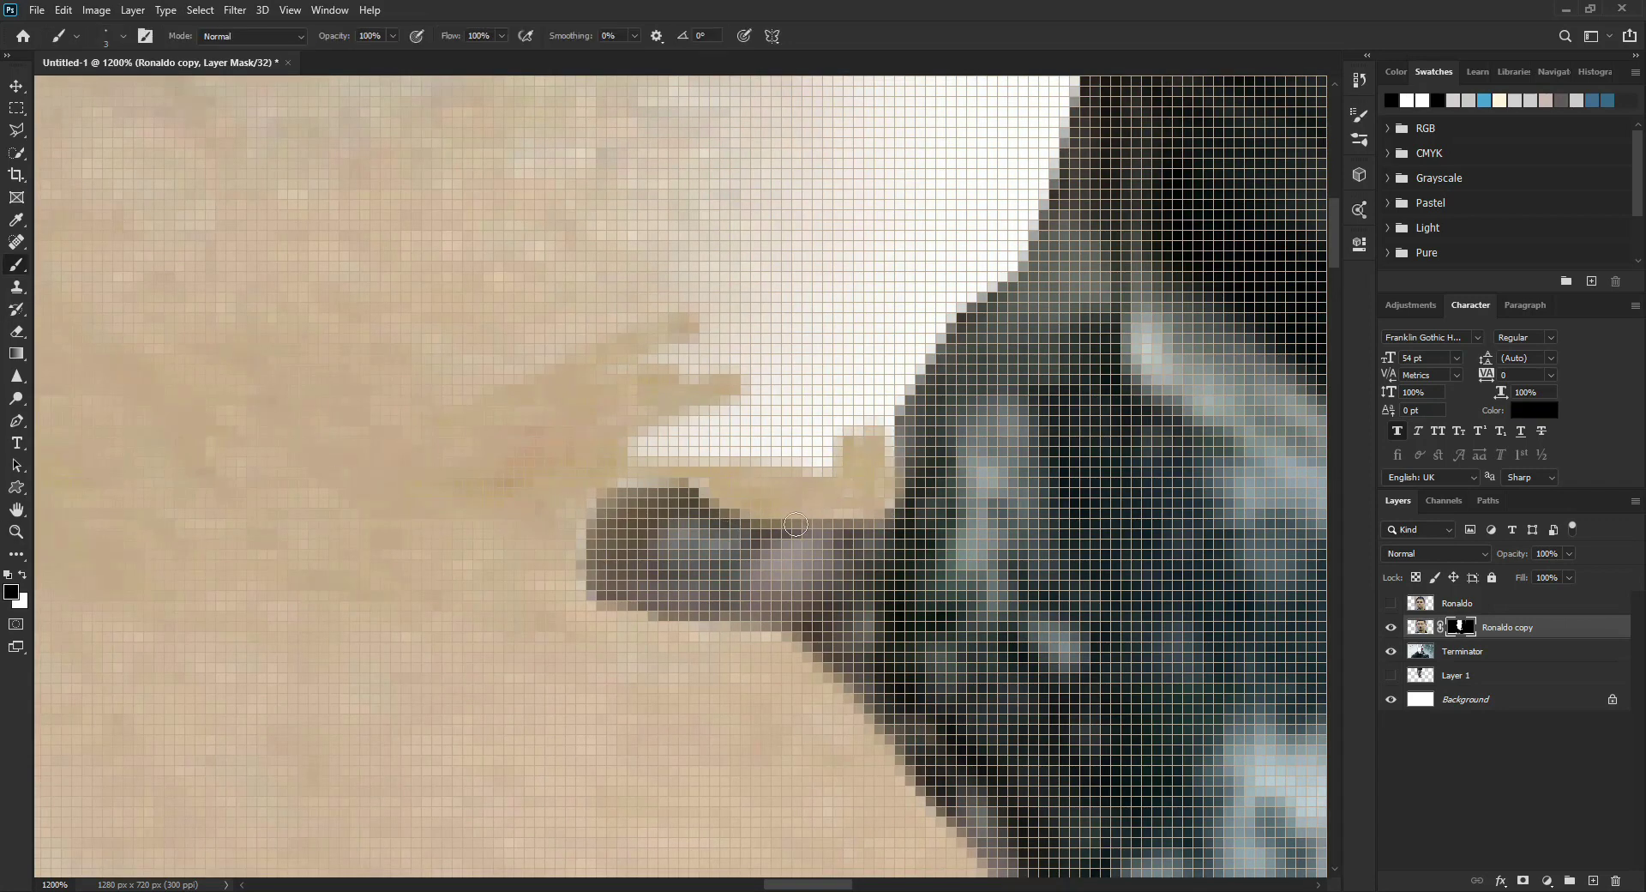
scroll(851, 506, up, 3)
Swap mask colours with X and reveal skin over the light strip and remaining white area
key(x)
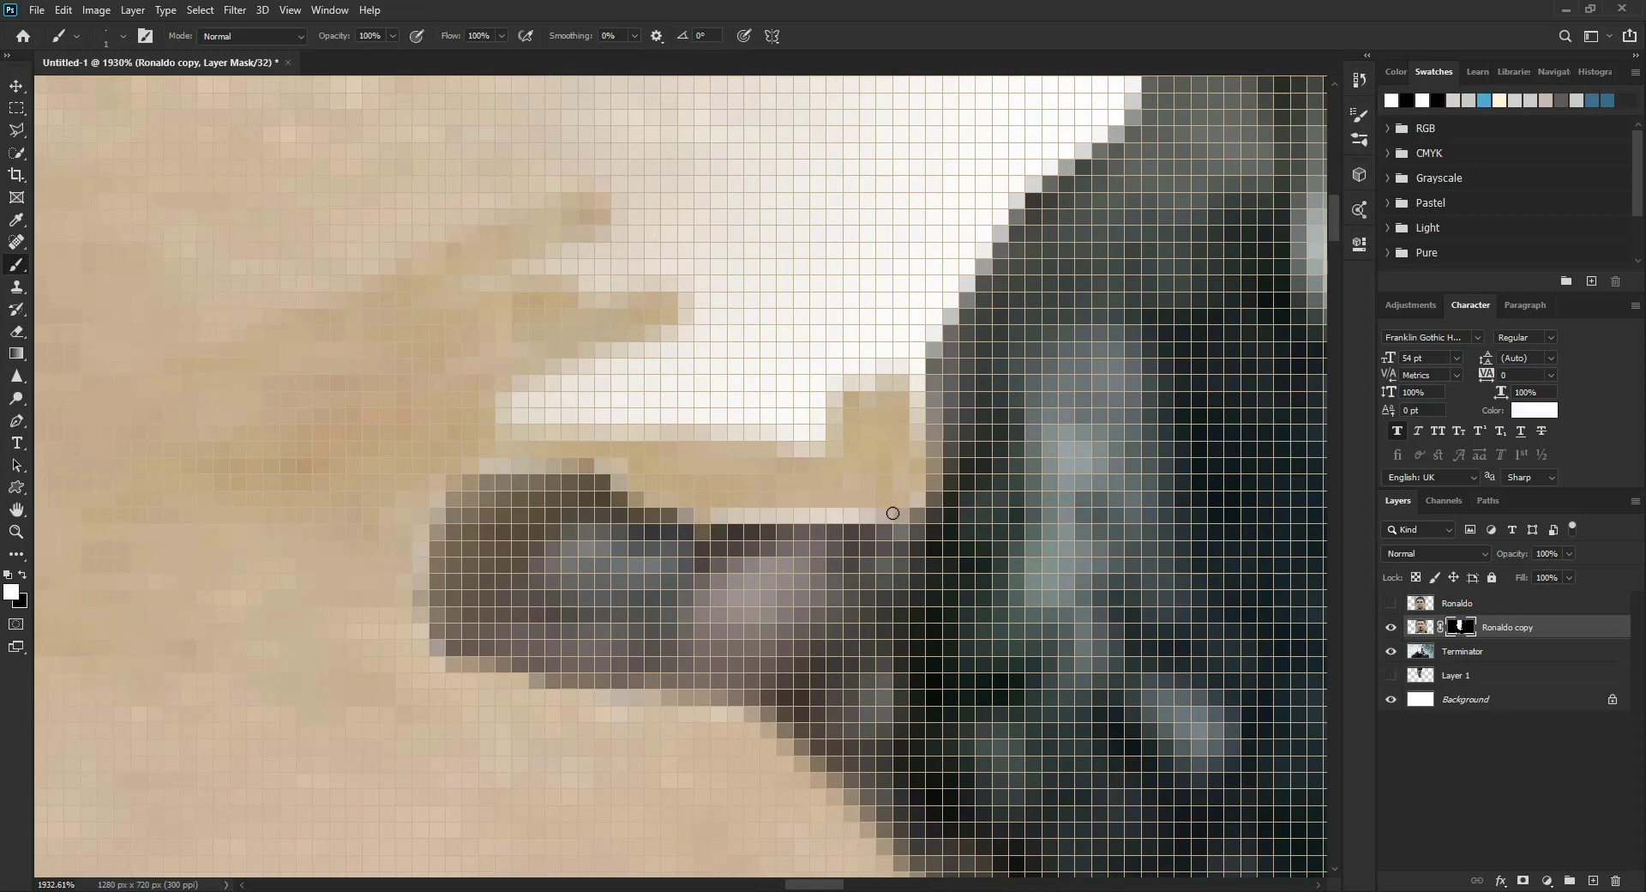
drag(889, 512, 711, 516)
scroll(600, 300, up, 2)
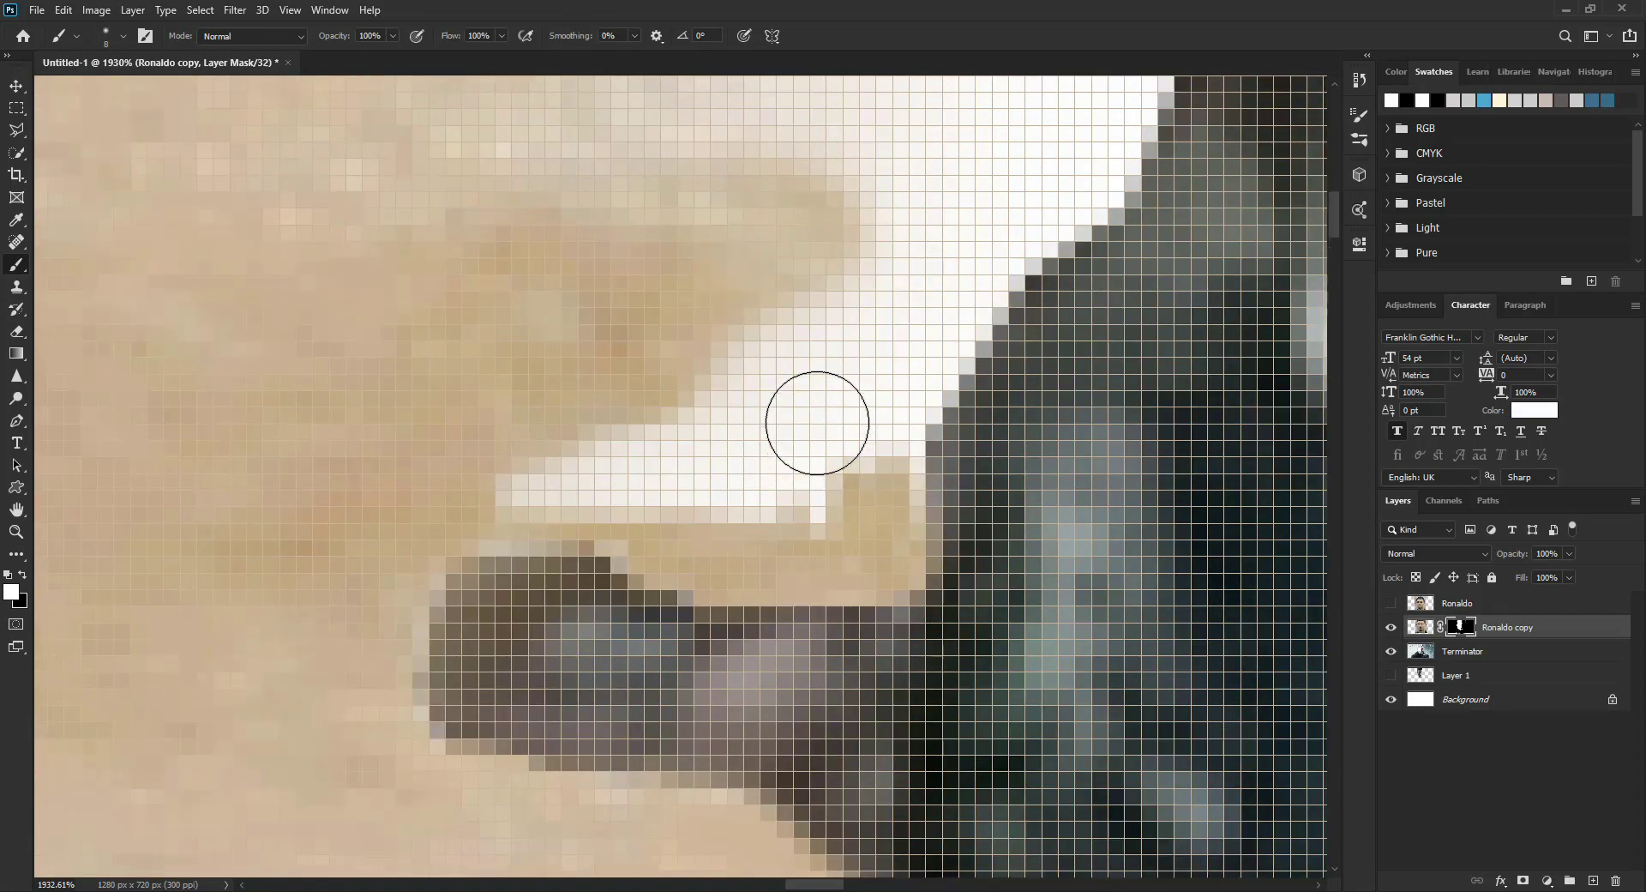
key(bracketleft)
key(bracketleft)
key(bracketleft)
mouse_move(511, 596)
mouse_down()
mouse_move(769, 564)
mouse_move(889, 88)
mouse_up()
scroll(815, 397, up, 2)
Fit the image on screen and paint hair and skin over the forehead-edge gap
key(ctrl+0)
scroll(589, 347, up, 3)
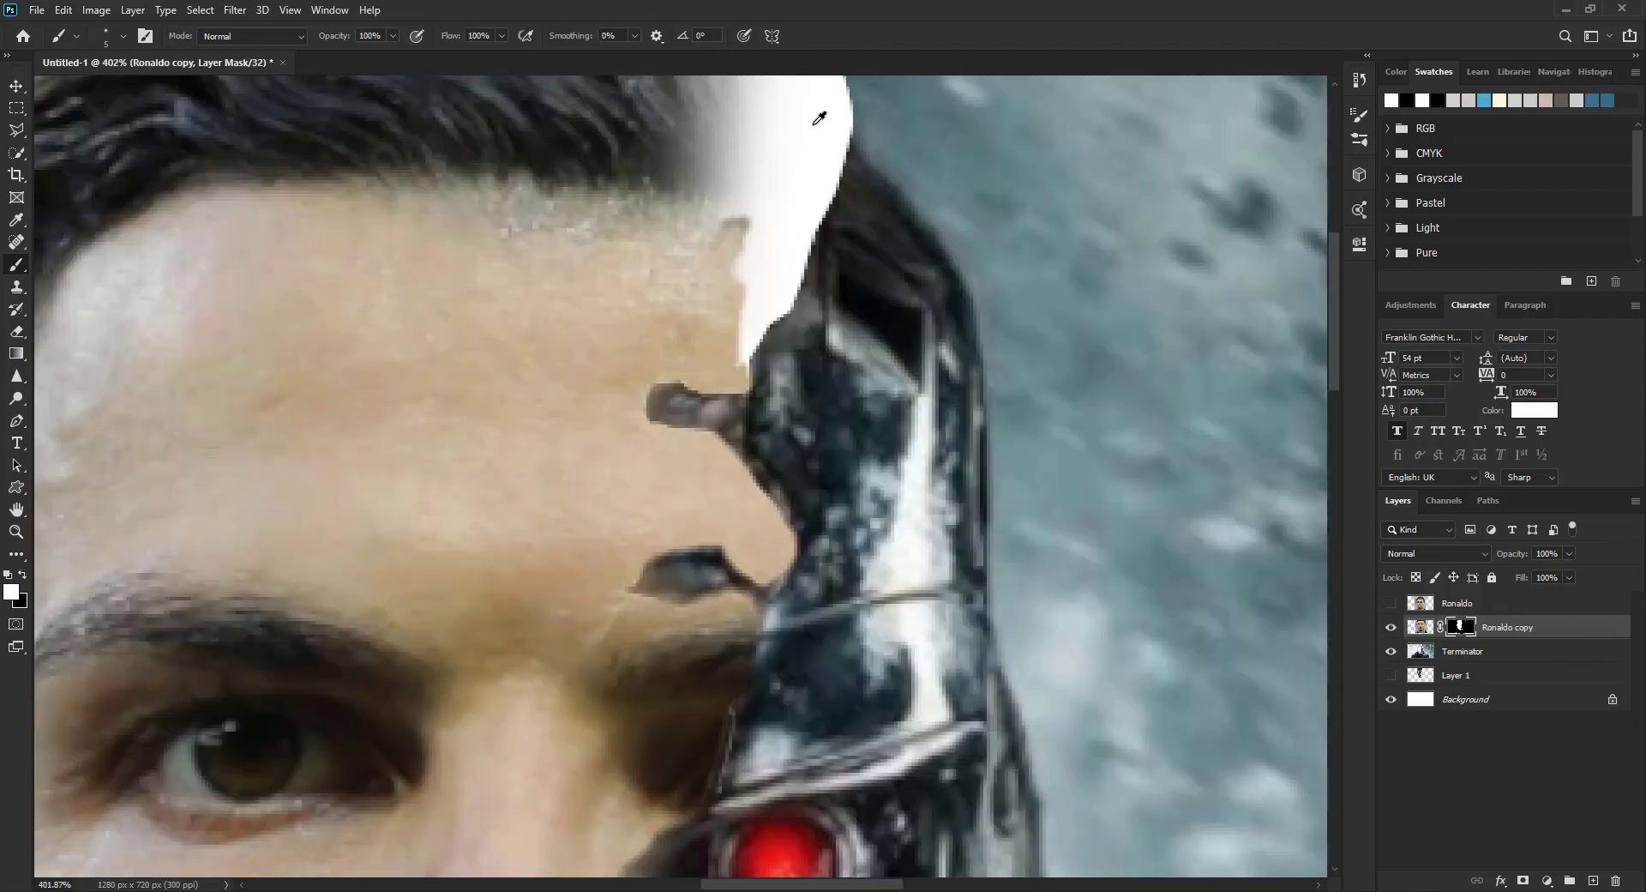
scroll(767, 257, up, 2)
scroll(653, 258, down, 3)
key(bracketright)
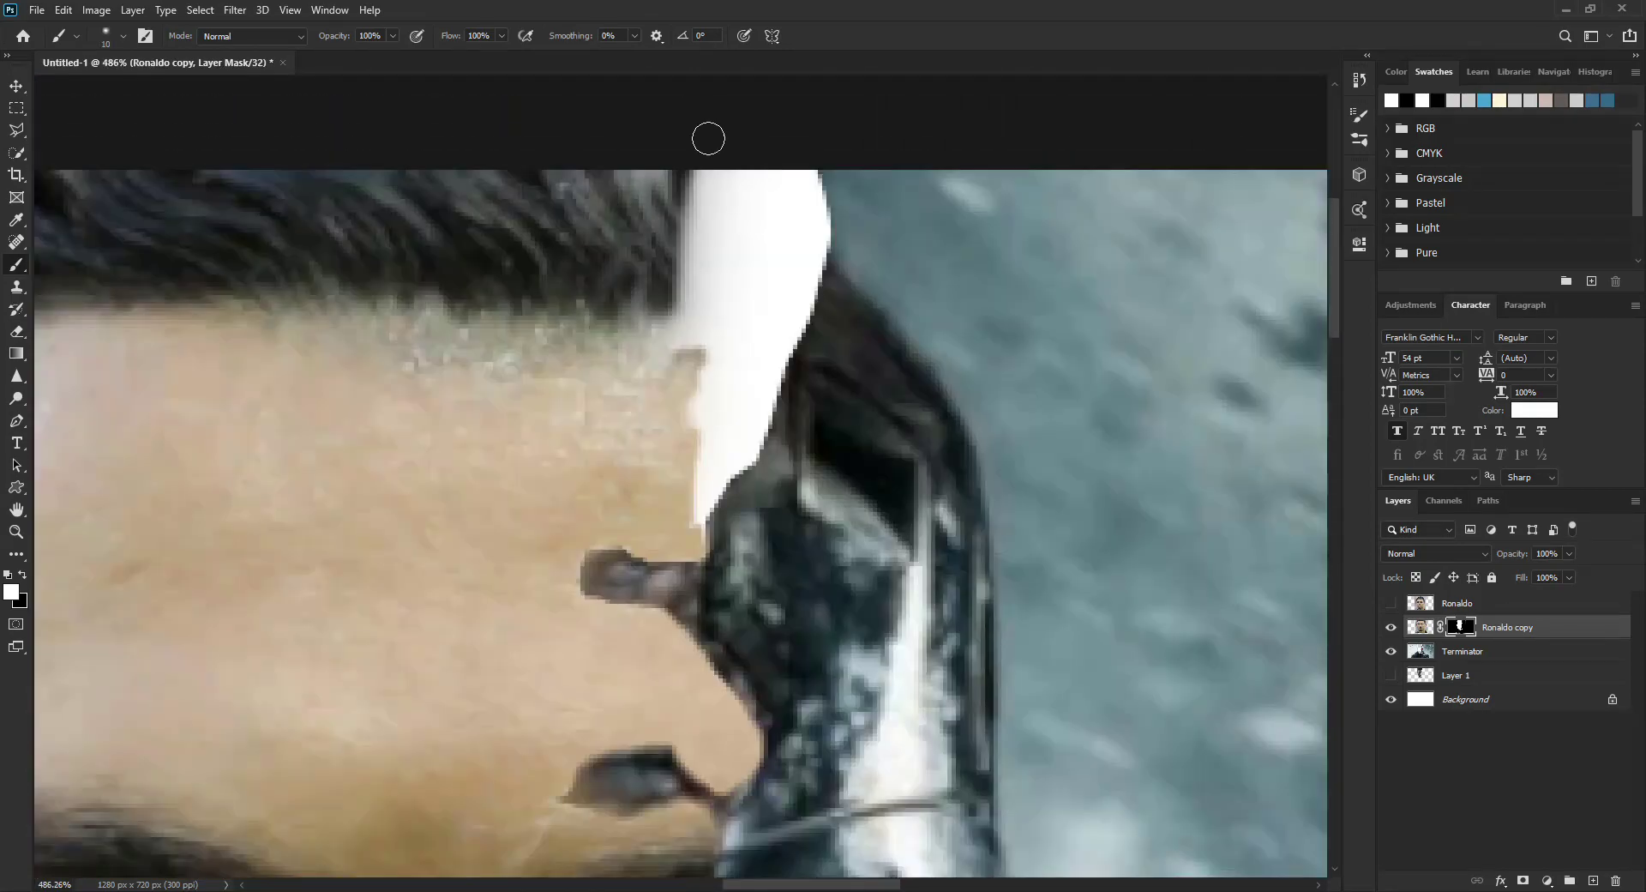
mouse_move(653, 258)
mouse_down()
mouse_move(681, 512)
mouse_move(808, 202)
mouse_move(786, 334)
mouse_move(707, 540)
mouse_up()
scroll(833, 399, up, 1)
scroll(832, 399, down, 2)
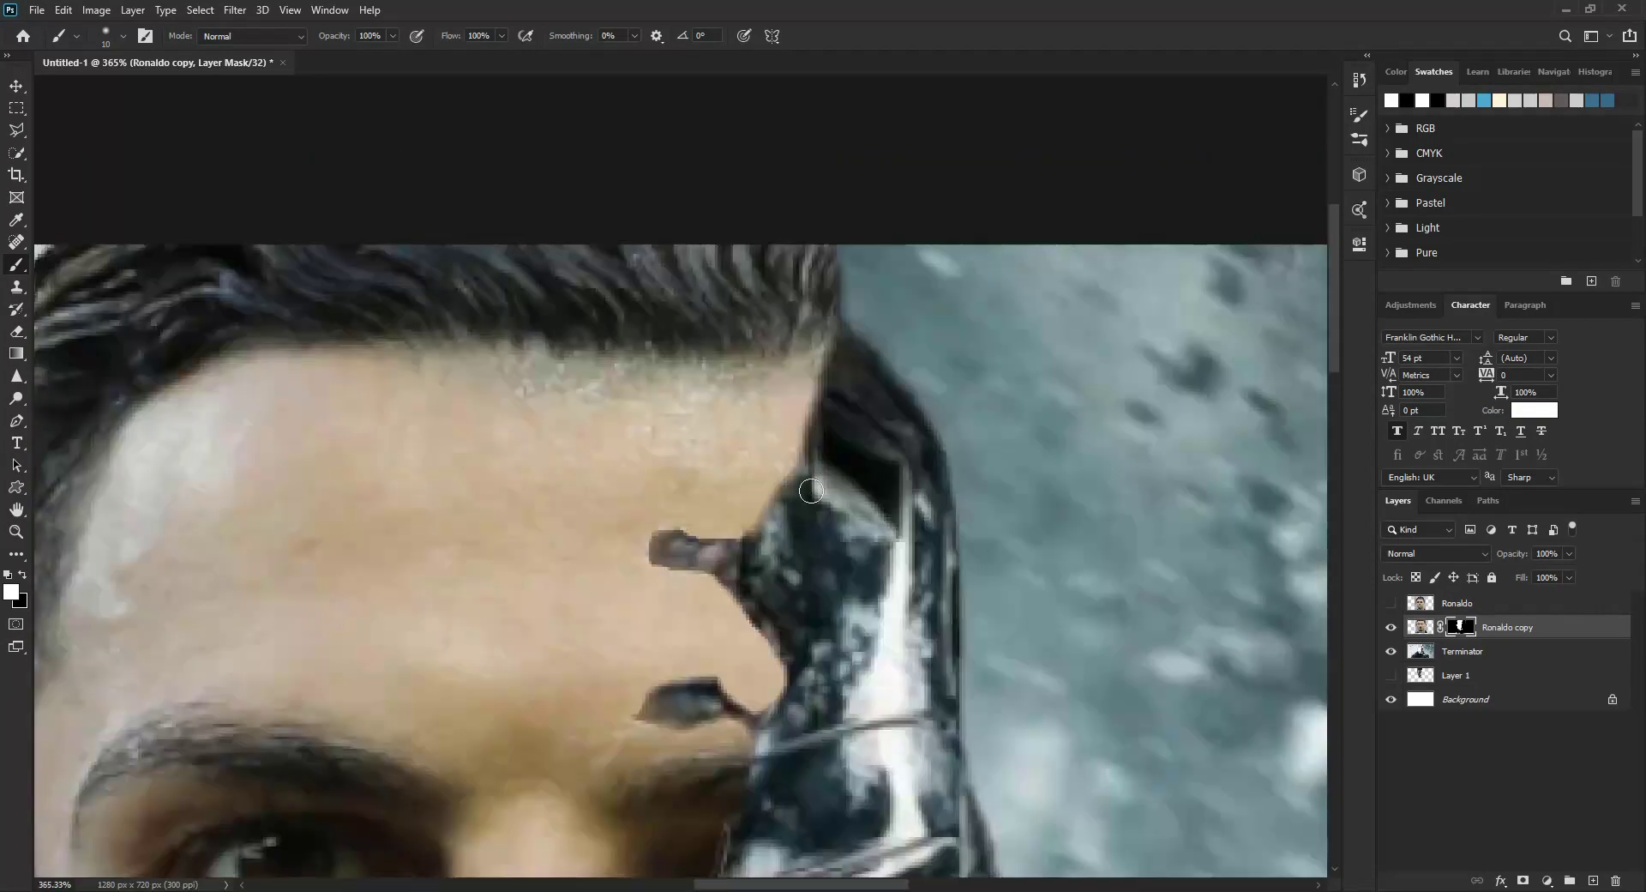
Swap back to black on the mask and return to the Move tool
key(x)
scroll(823, 412, down, 2)
scroll(861, 301, down, 2)
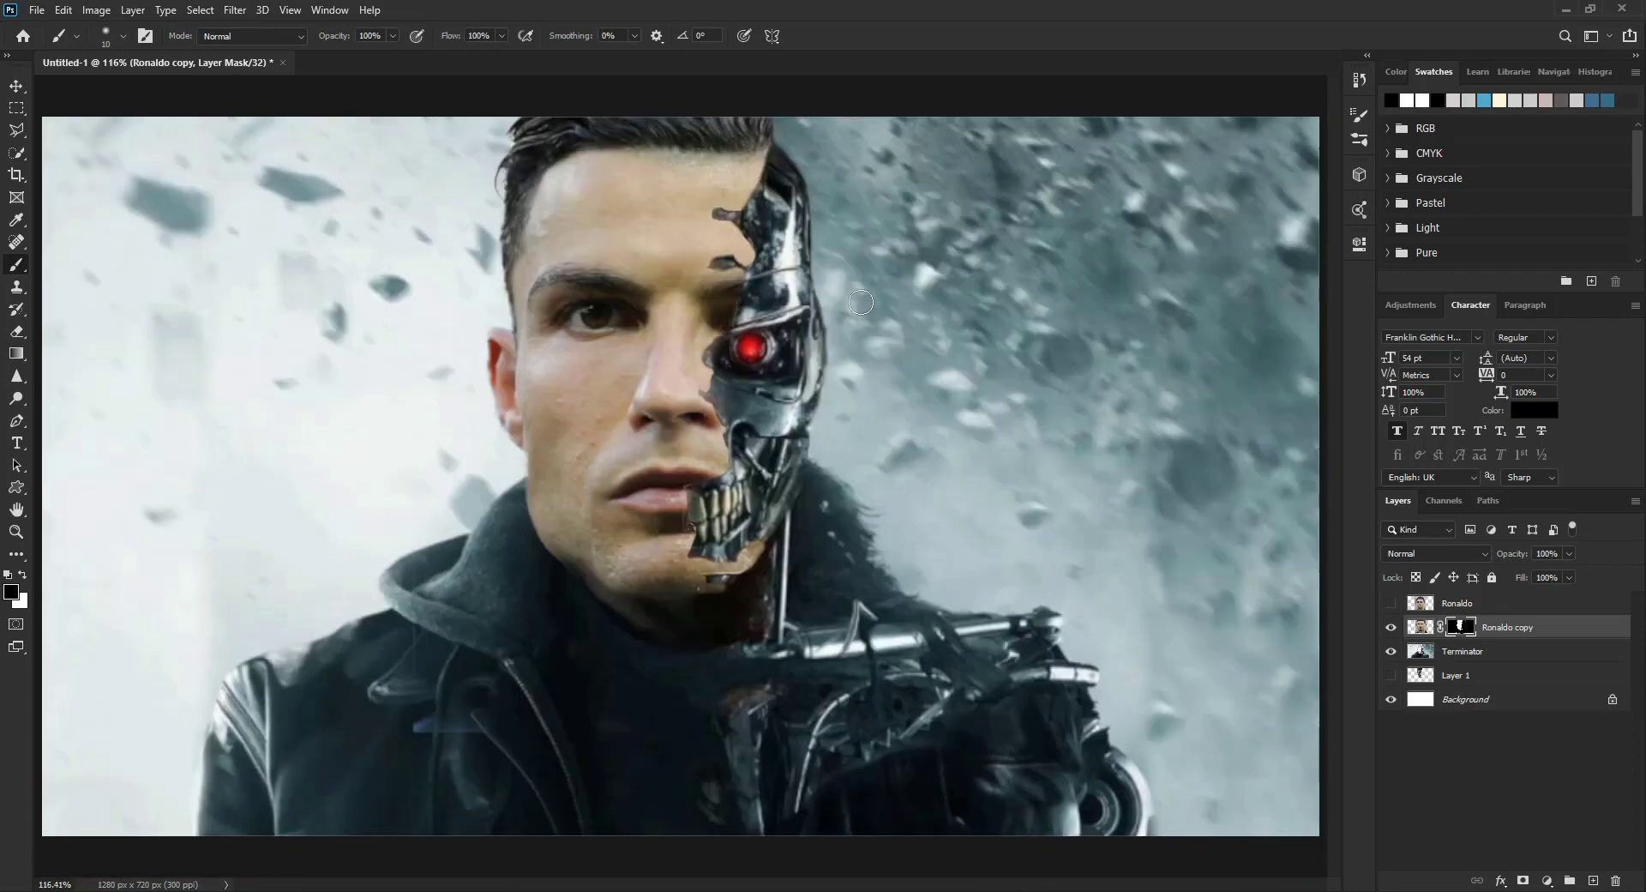
click(16, 88)
Quick-select the robot half of the Terminator face and copy it to a new layer
click(727, 390)
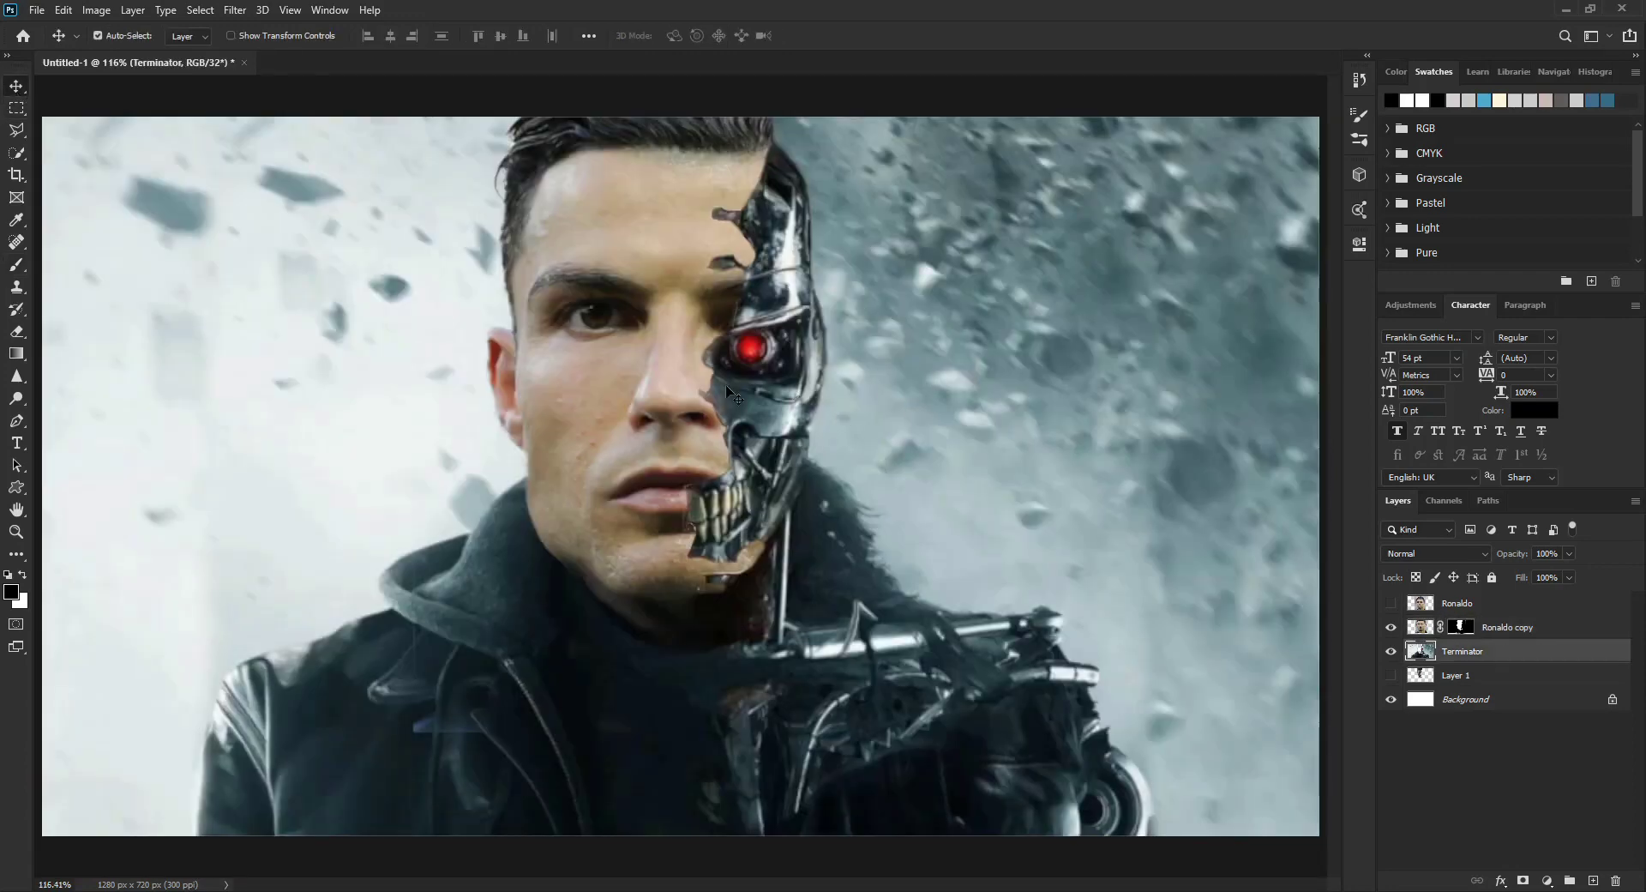
key(w)
drag(771, 171, 766, 539)
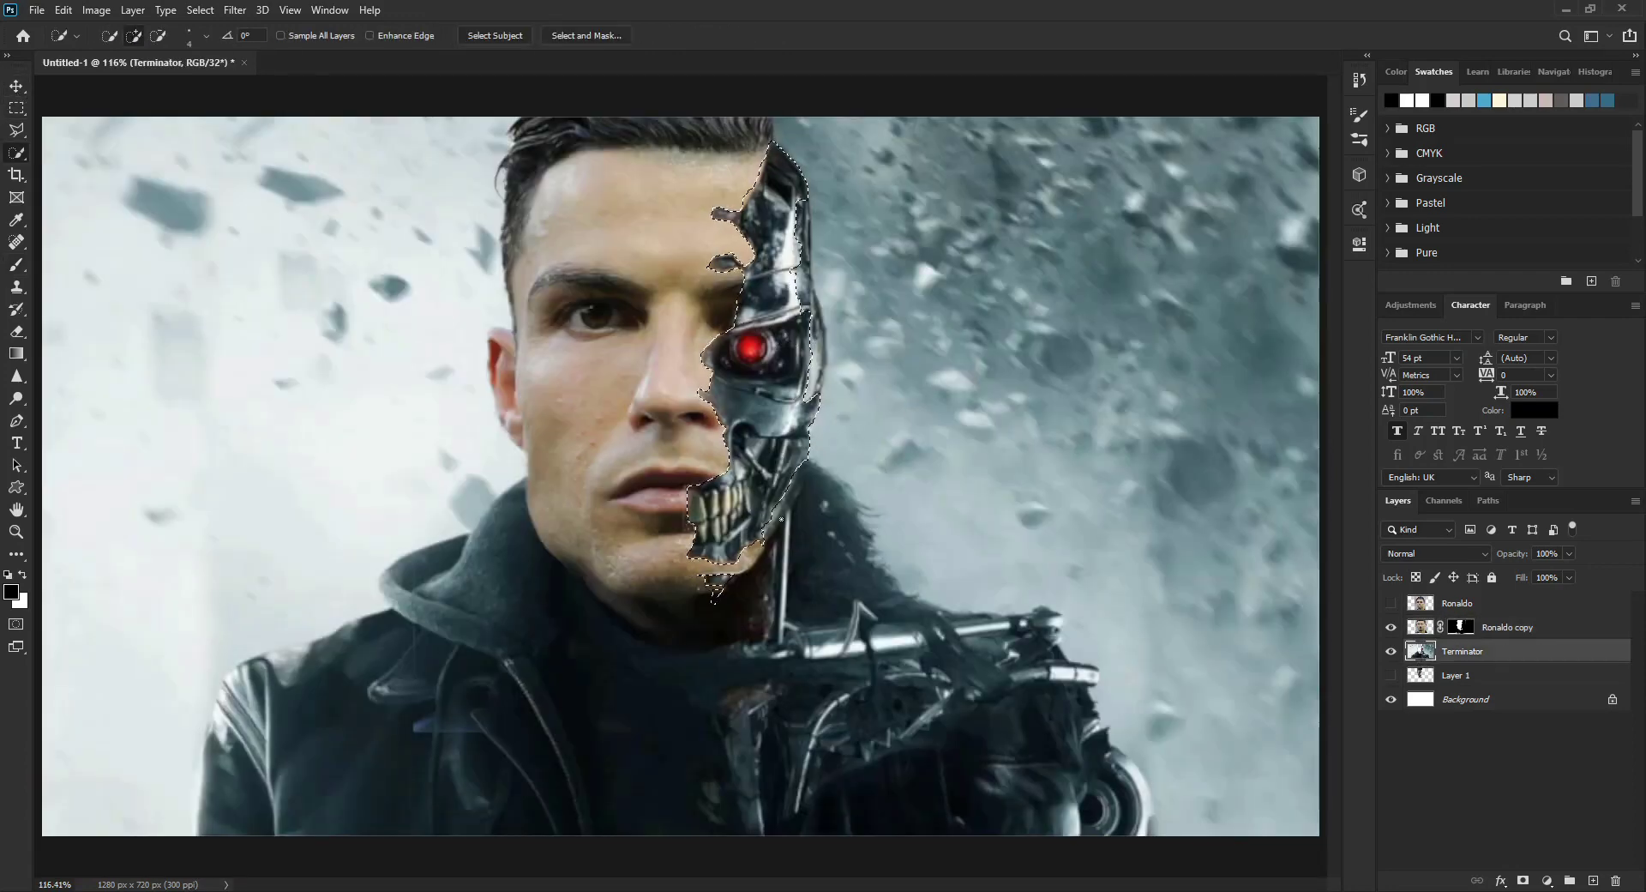
right_click(731, 435)
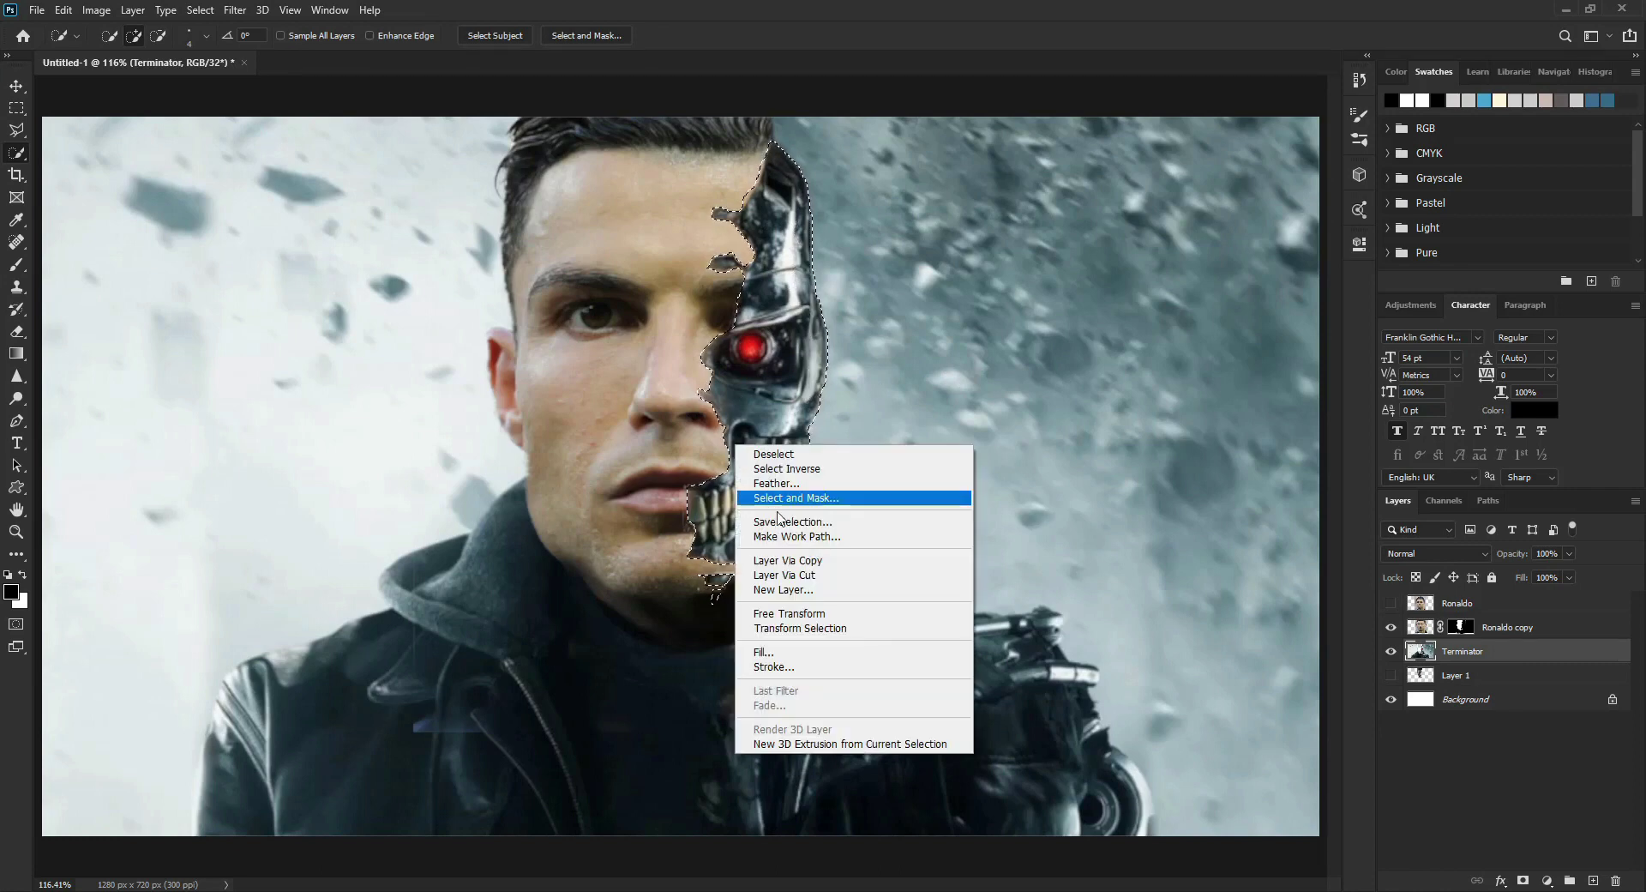
click(780, 580)
Warp the copied robot half so its lower-left corner curves toward Ronaldo's chin
key(ctrl+t)
click(1391, 675)
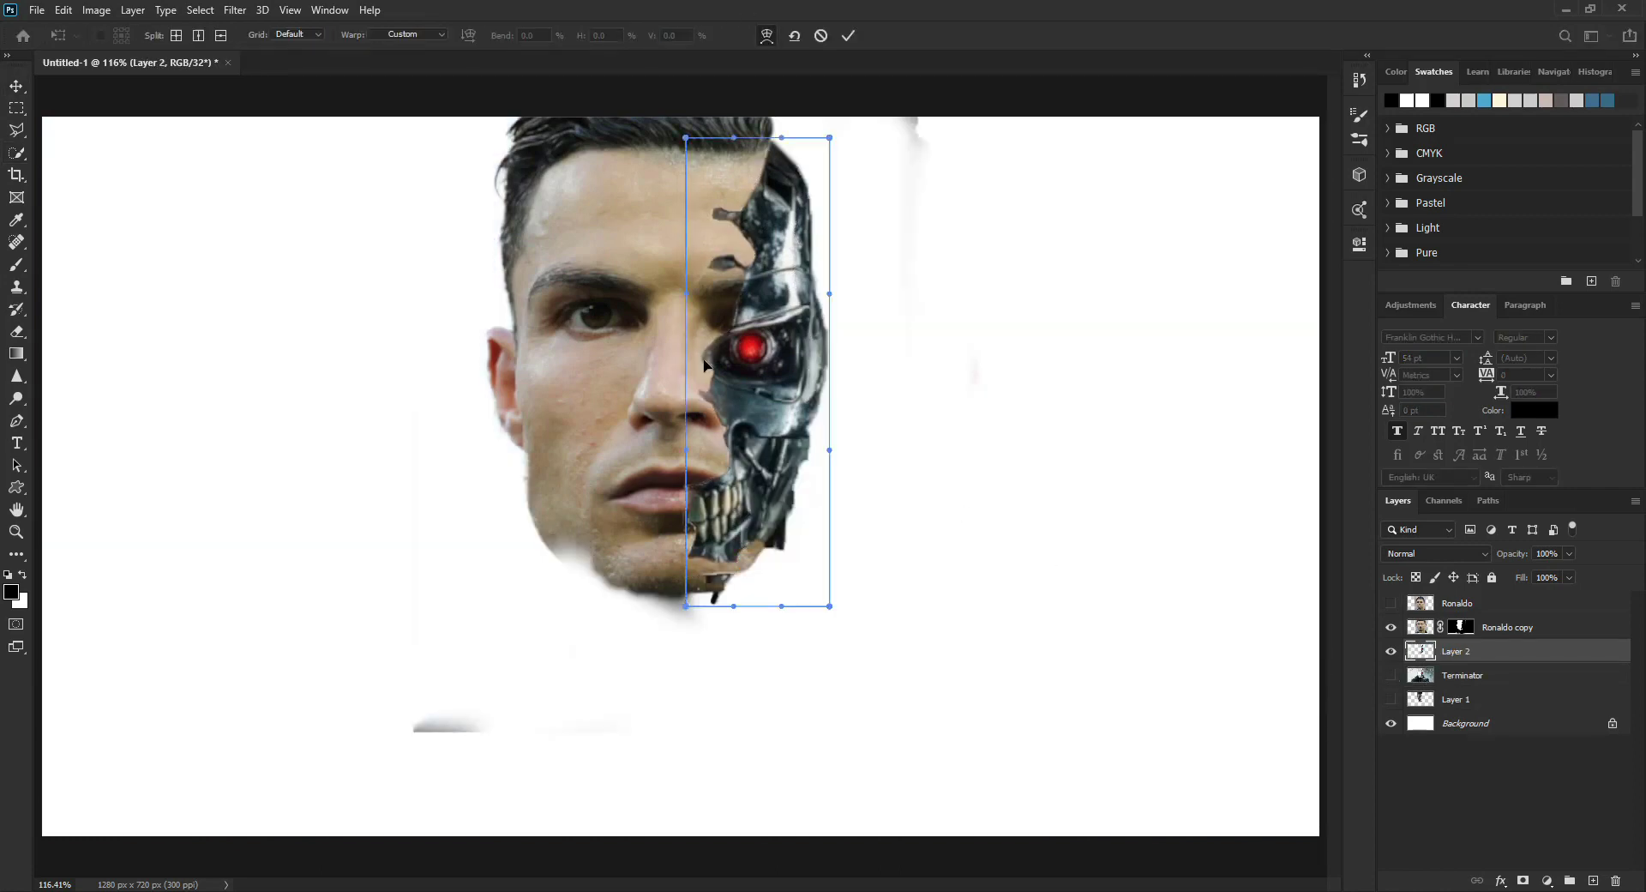
drag(689, 608, 578, 564)
drag(781, 605, 759, 617)
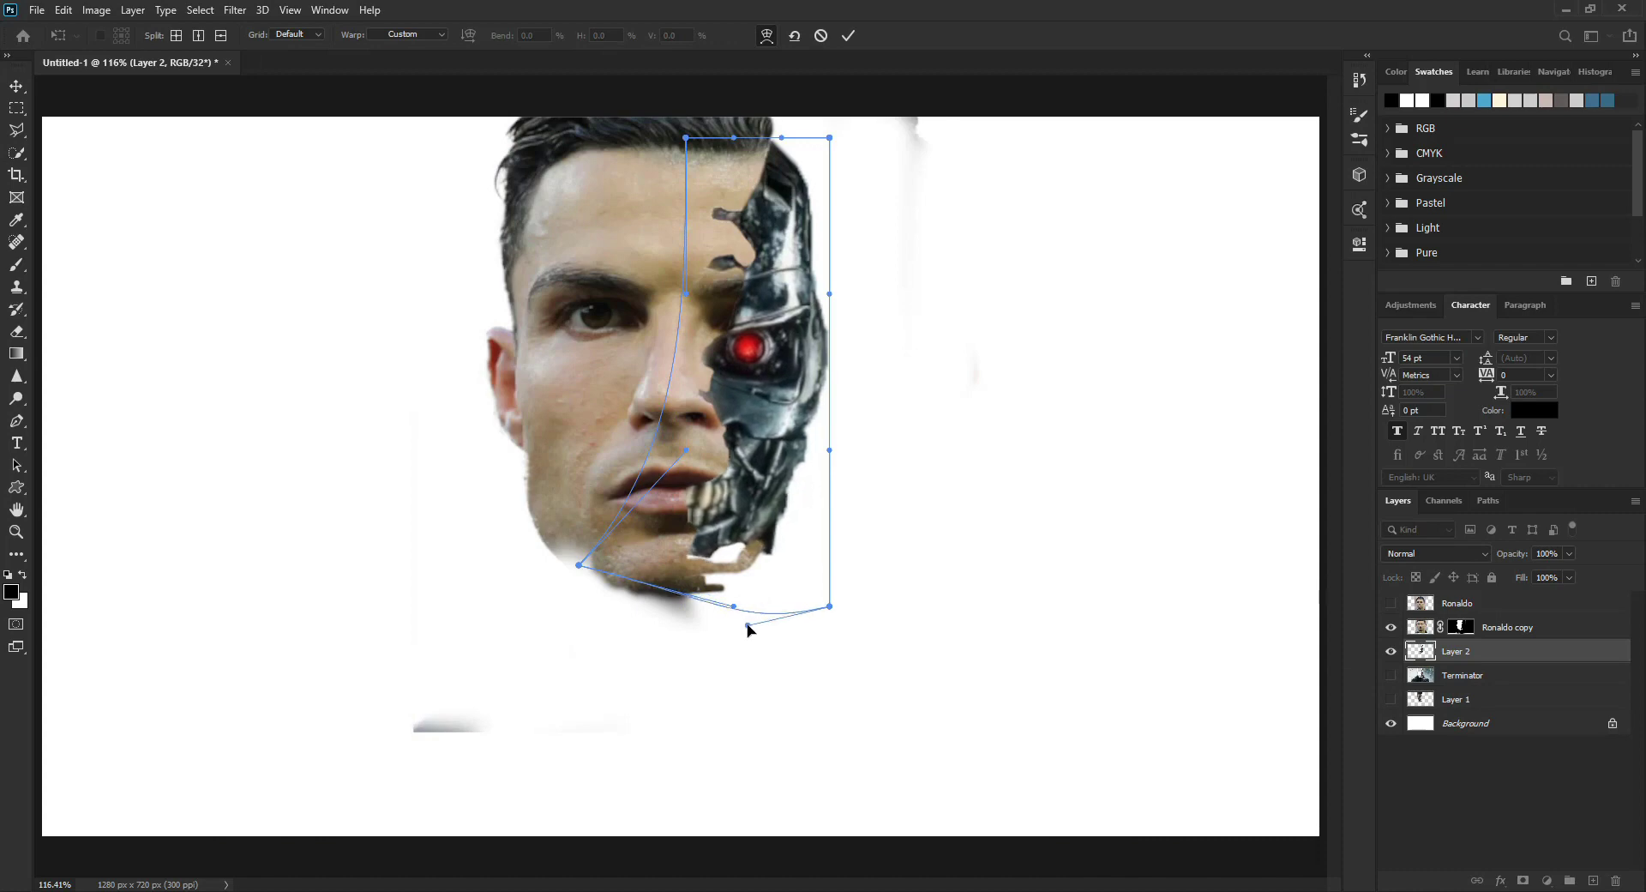
key(Return)
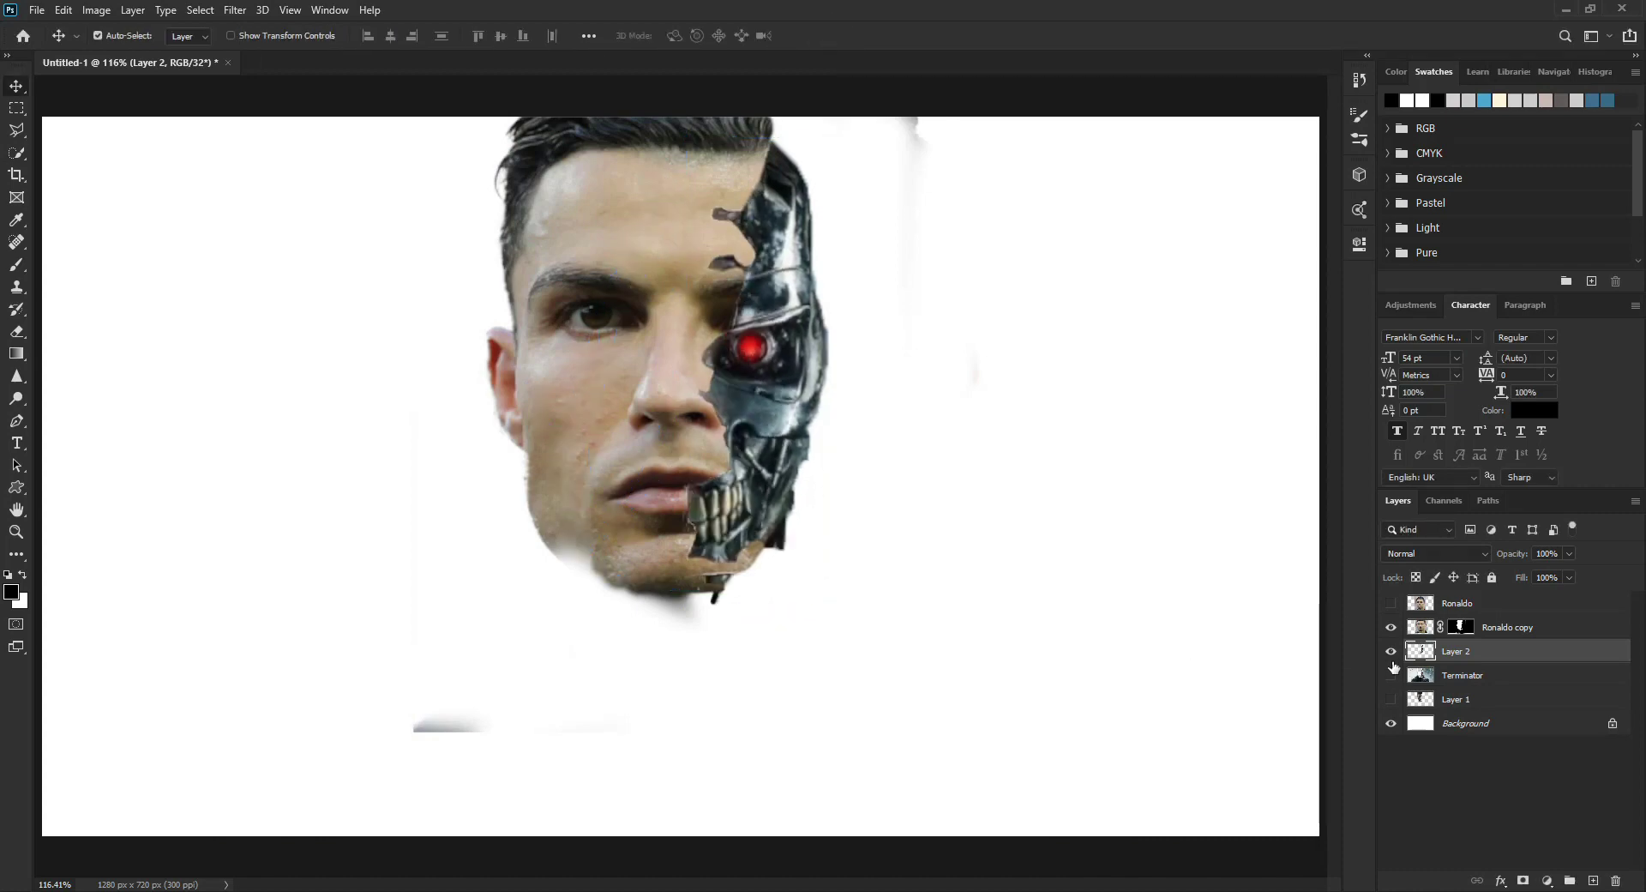
click(1390, 675)
Distort the robot half, raising the bottom-left corner and stretching the bottom-right toward the neck
key(ctrl+t)
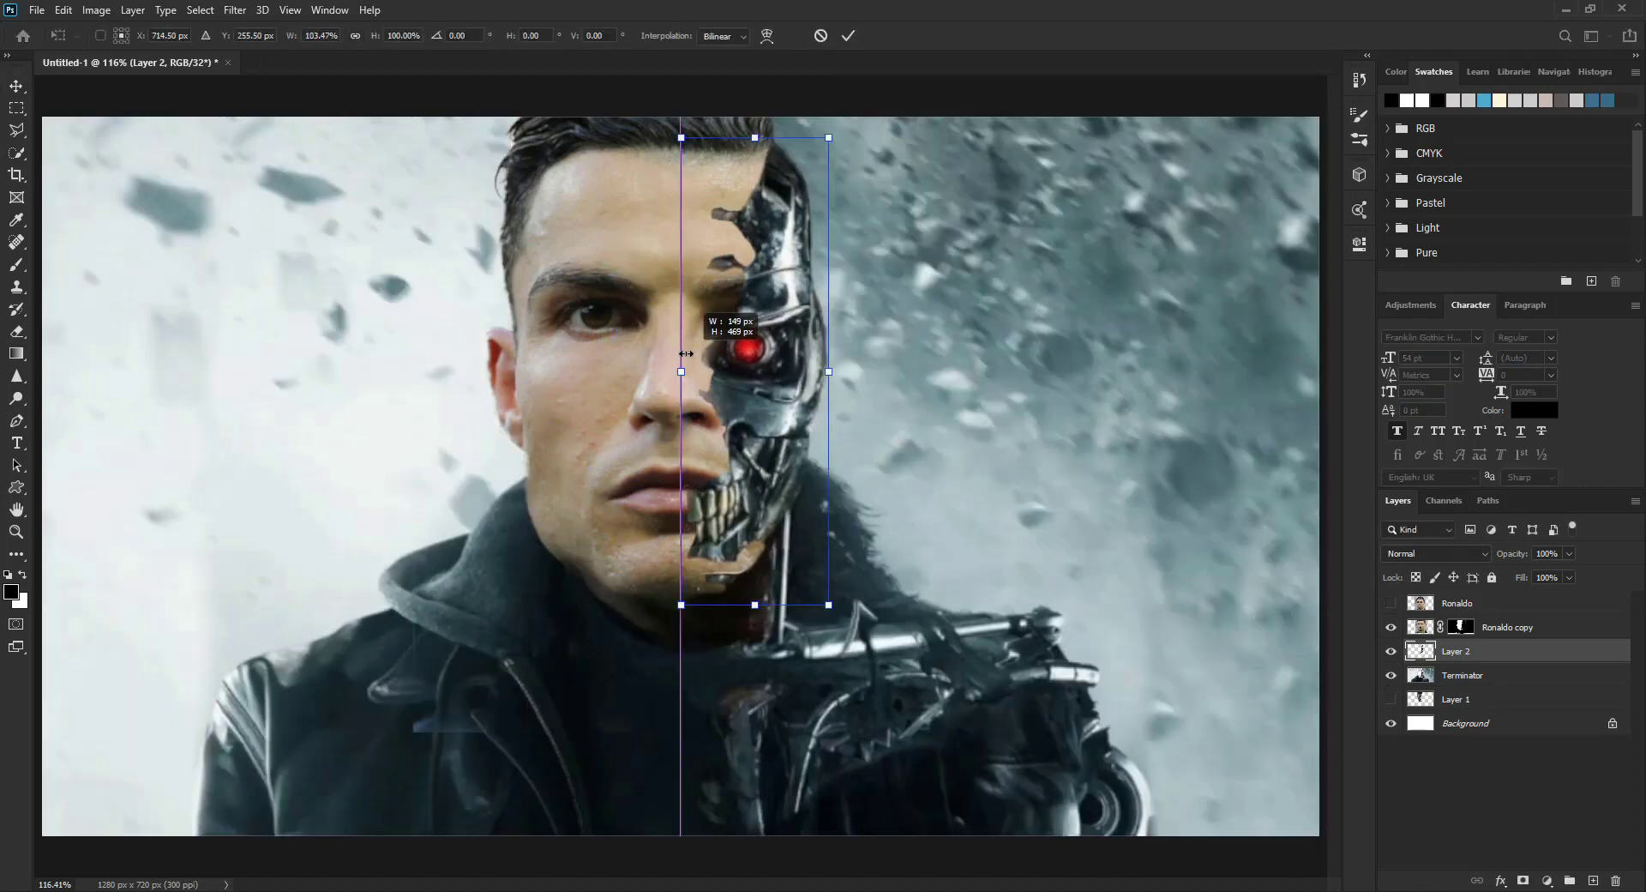
right_click(696, 548)
key(Escape)
drag(683, 606, 667, 554)
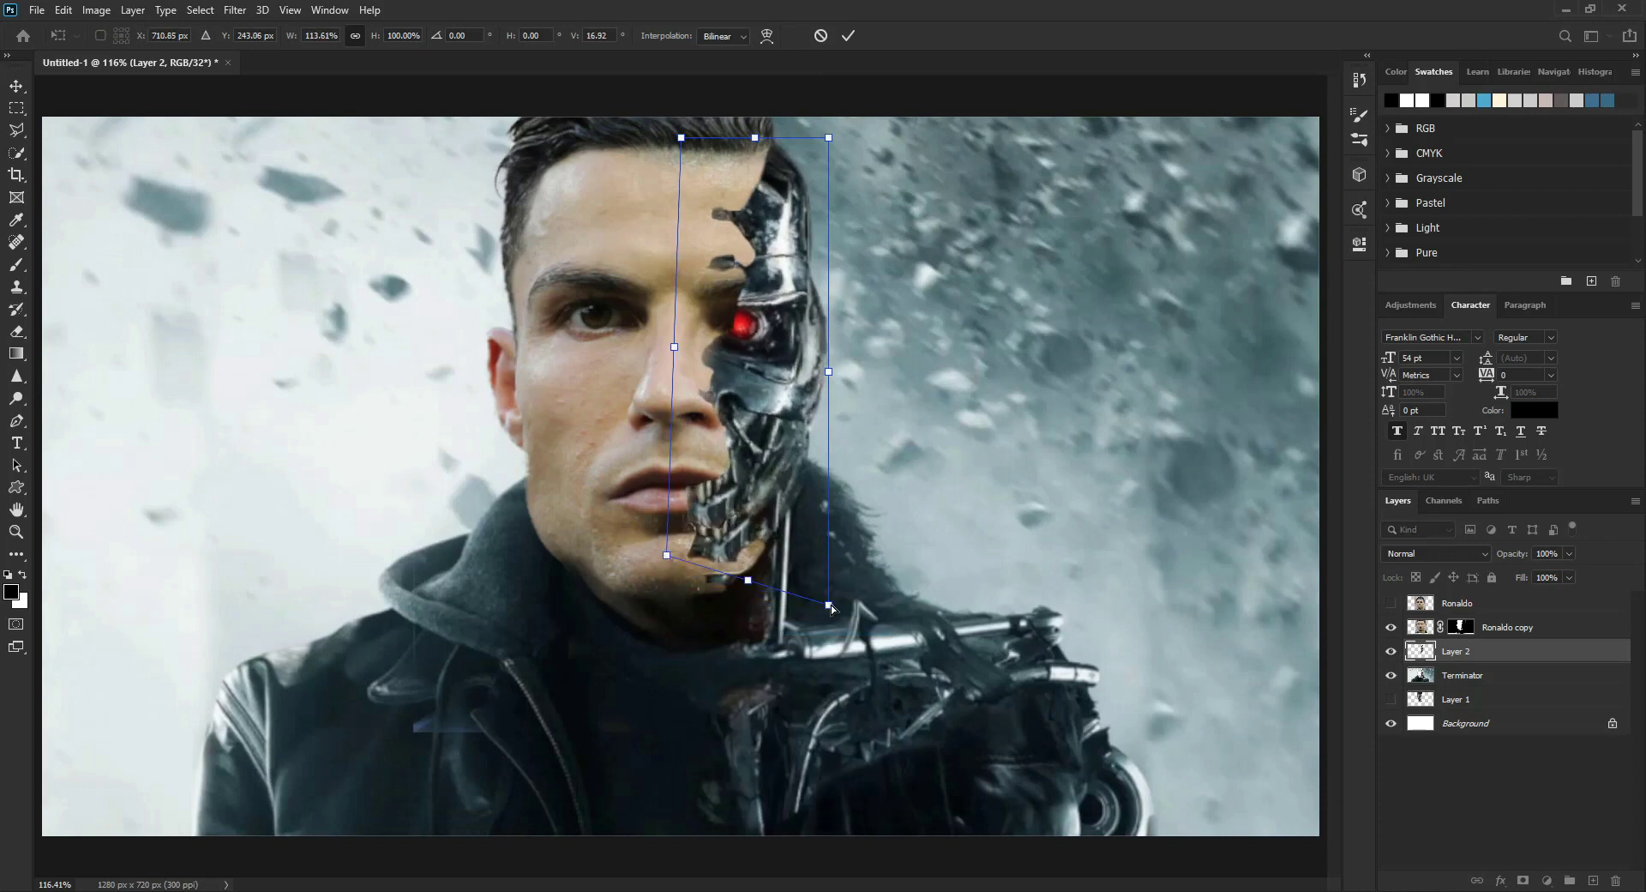
drag(828, 604, 848, 626)
key(Return)
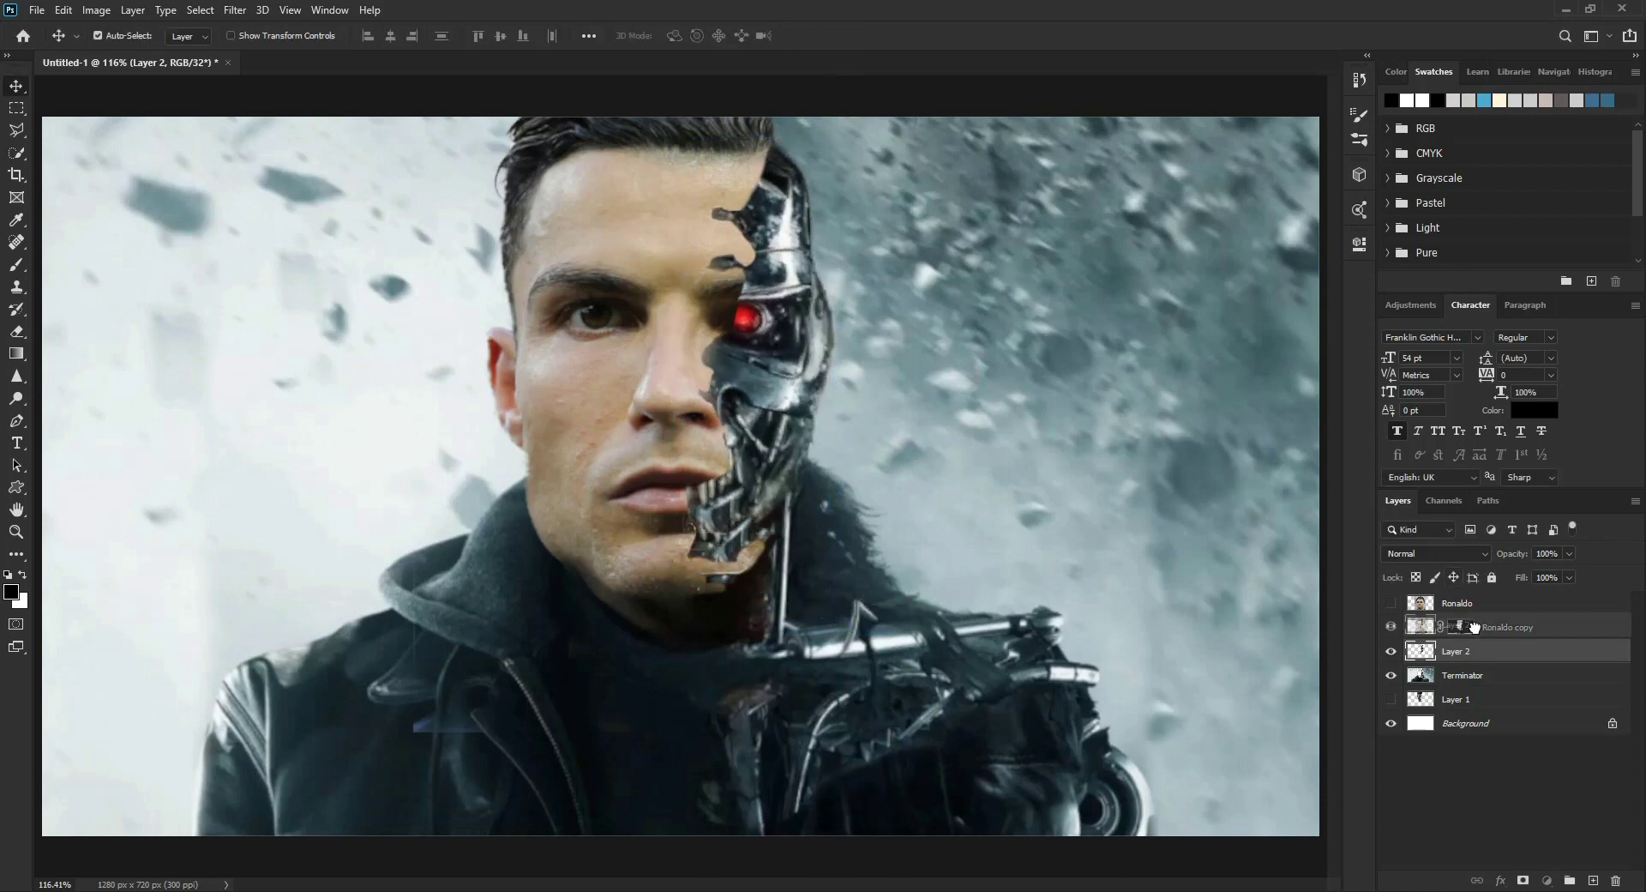
Move Layer 2 above Ronaldo copy and stretch its bottom edge downward
key(ctrl+bracketright)
key(ctrl+r)
key(ctrl+t)
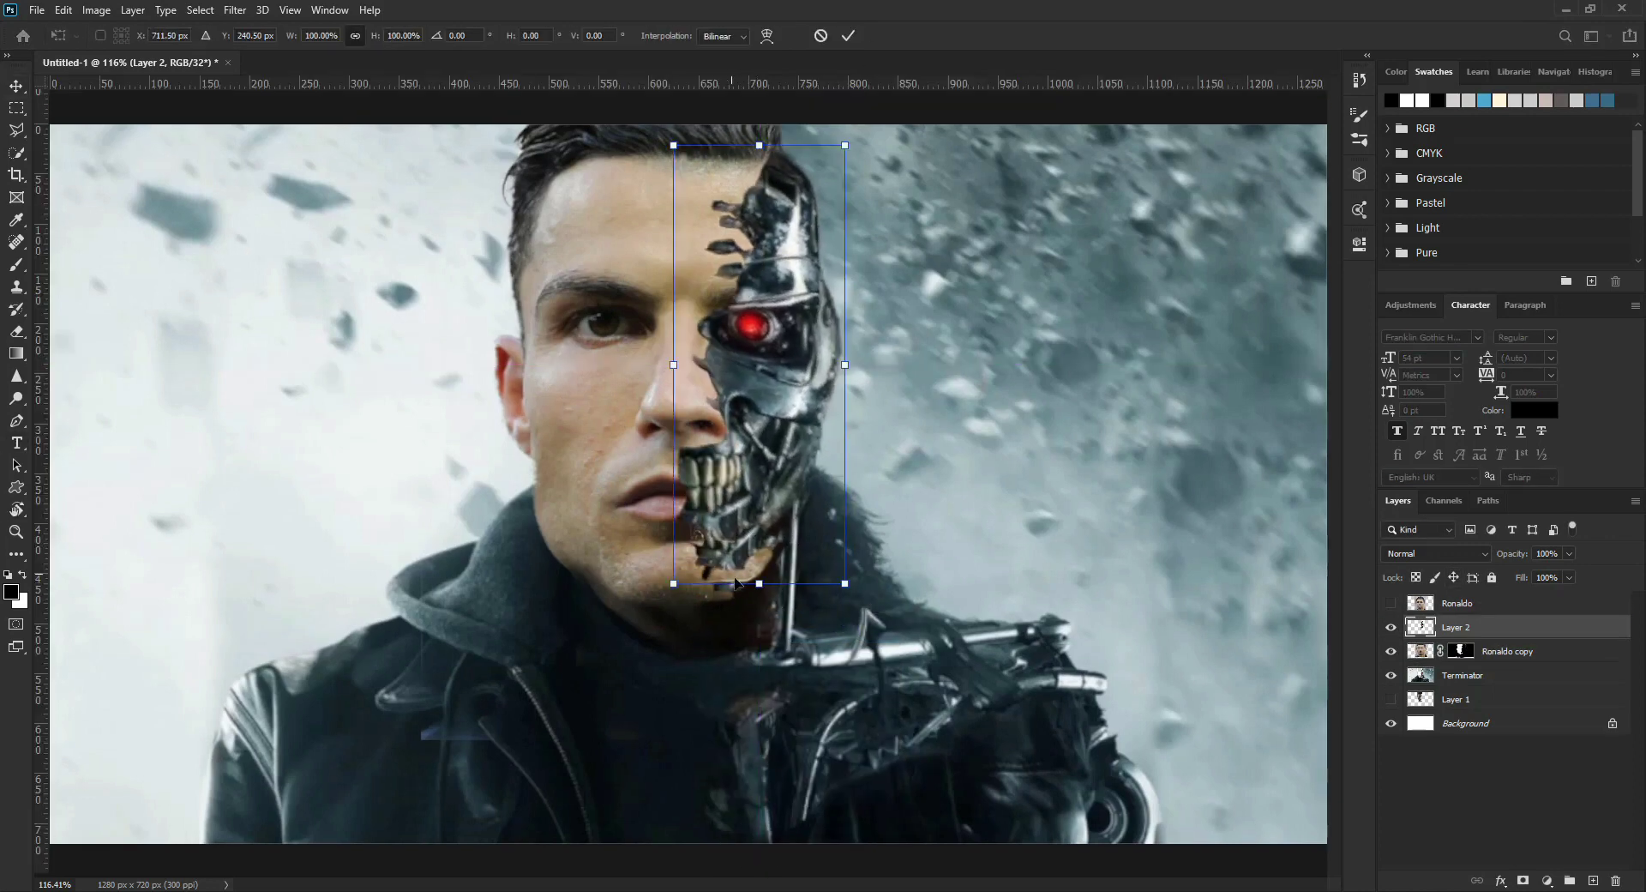
drag(760, 583, 749, 607)
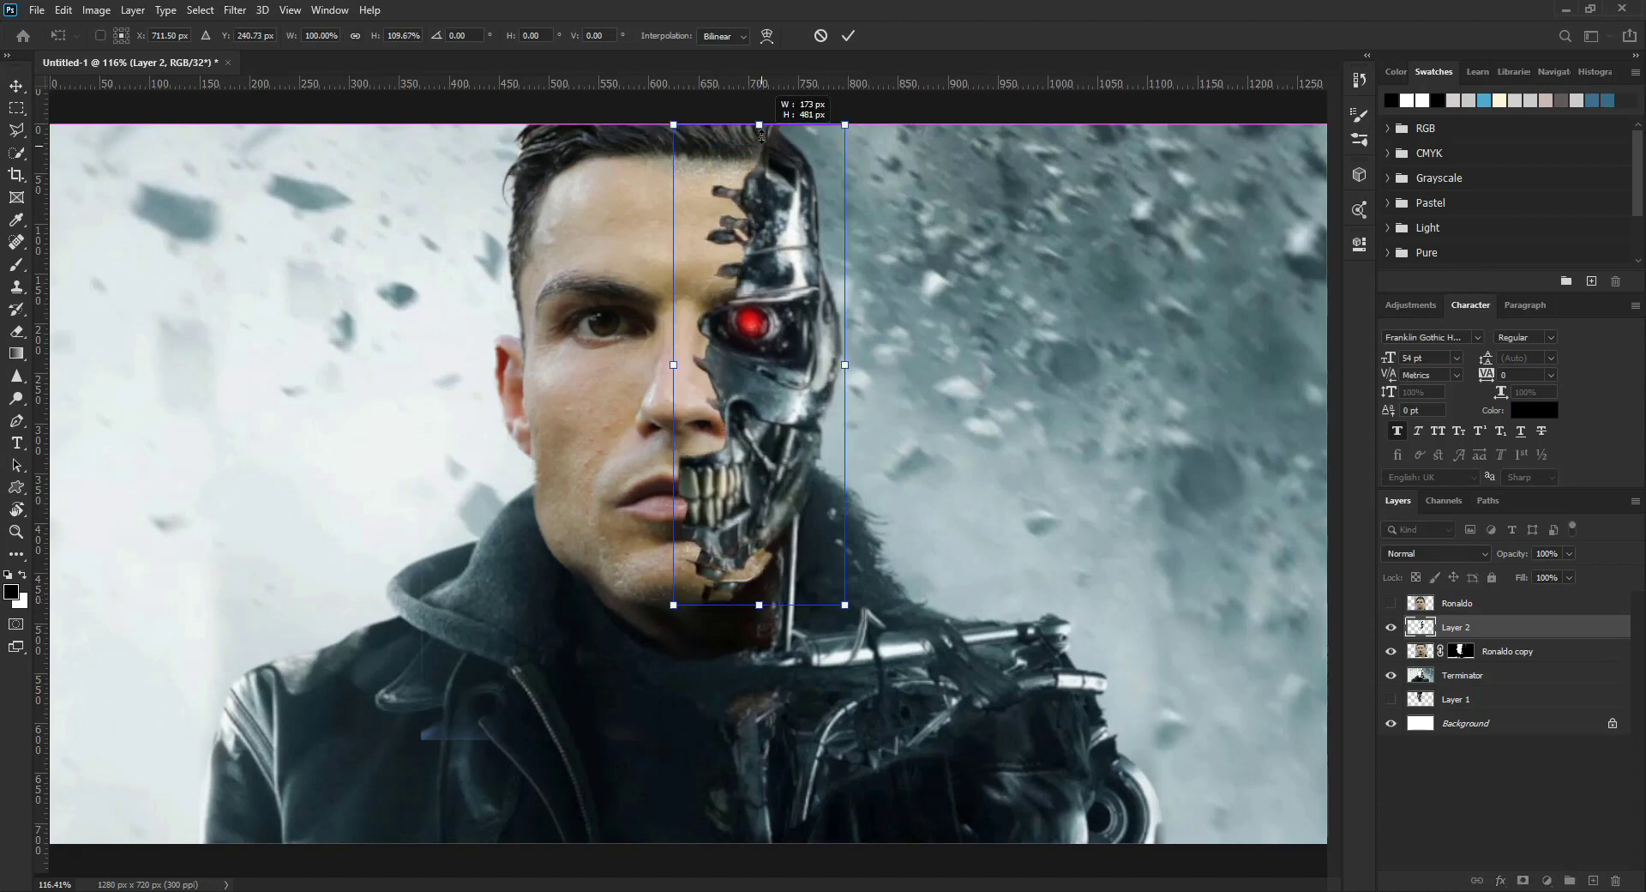
key(Return)
Hide the rulers, add a layer mask to Layer 2, and take the Brush for the seam
key(r)
key(v)
key(ctrl+r)
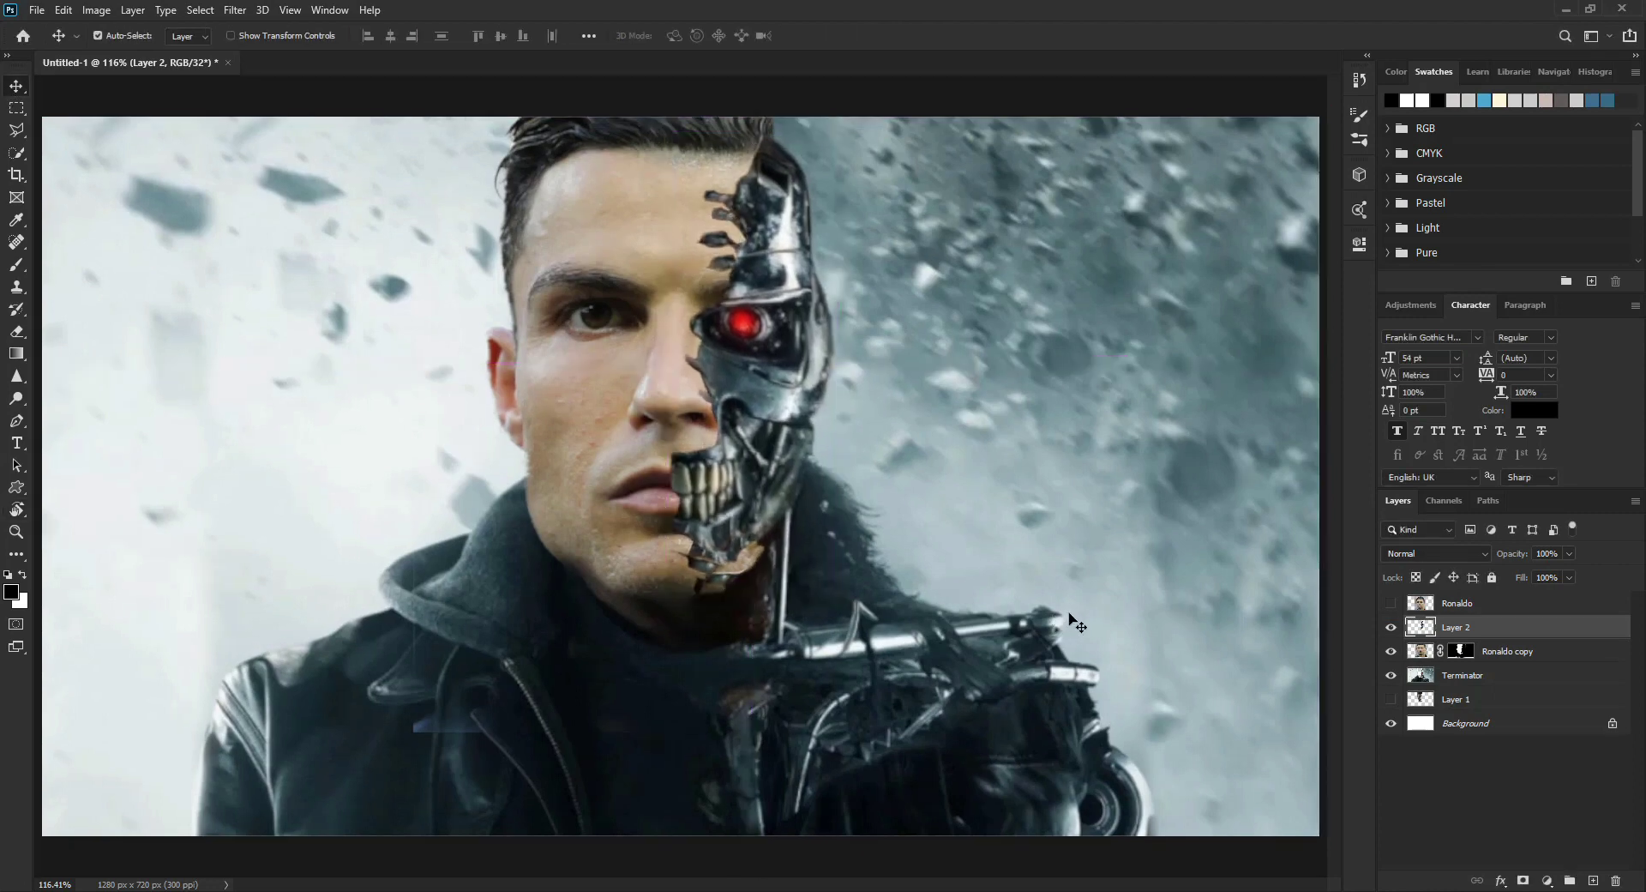
click(1523, 880)
key(b)
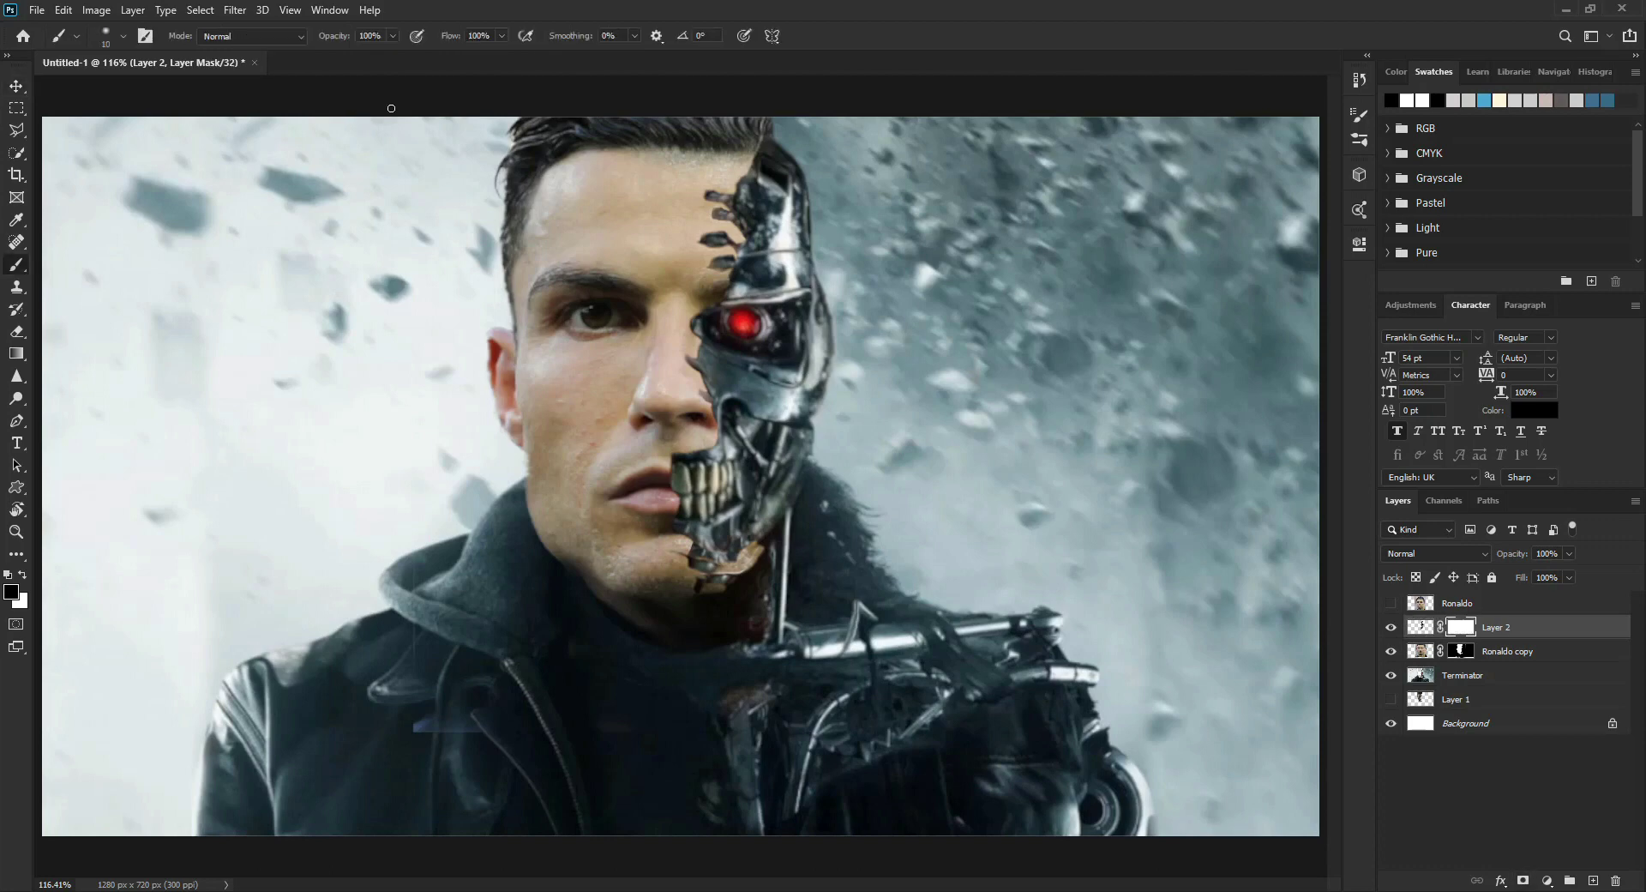
scroll(619, 154, up, 3)
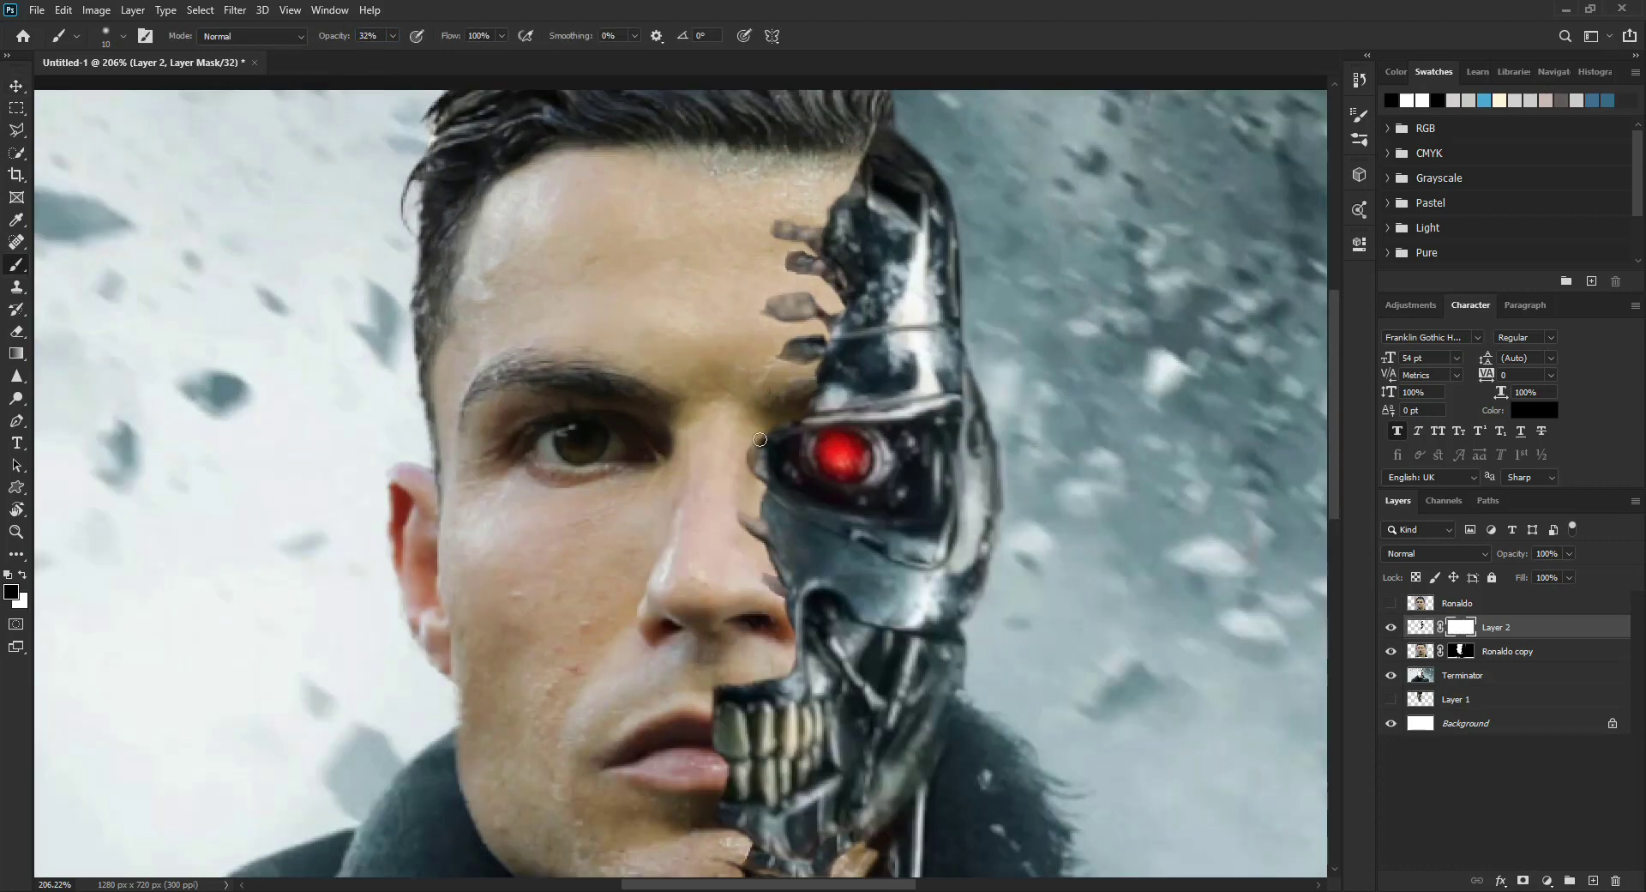
scroll(773, 600, down, 2)
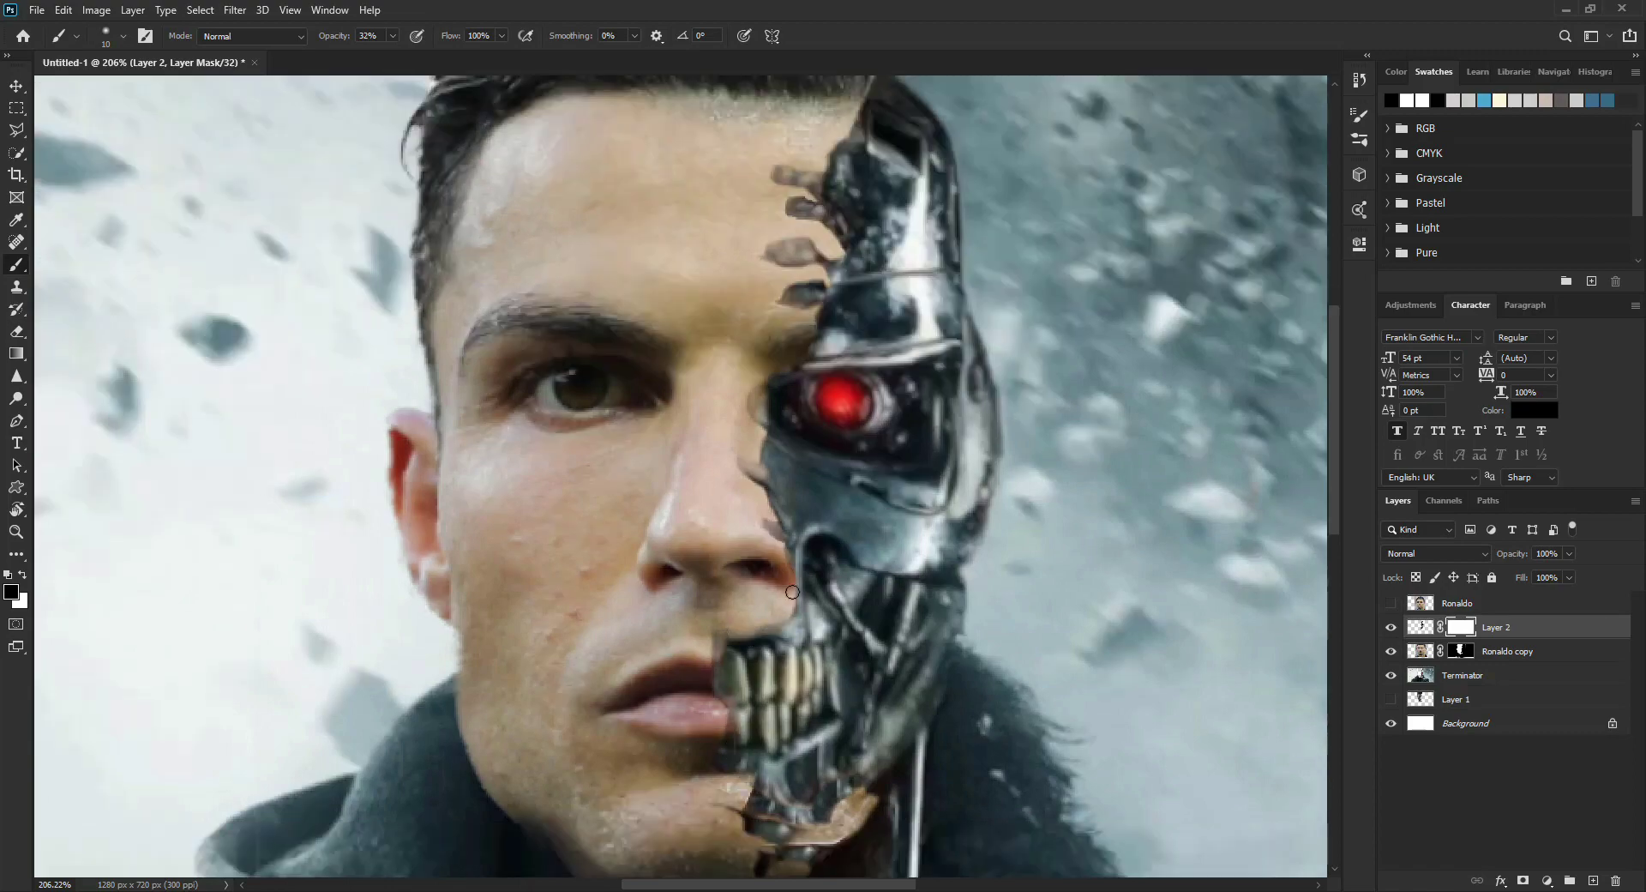
scroll(758, 385, down, 3)
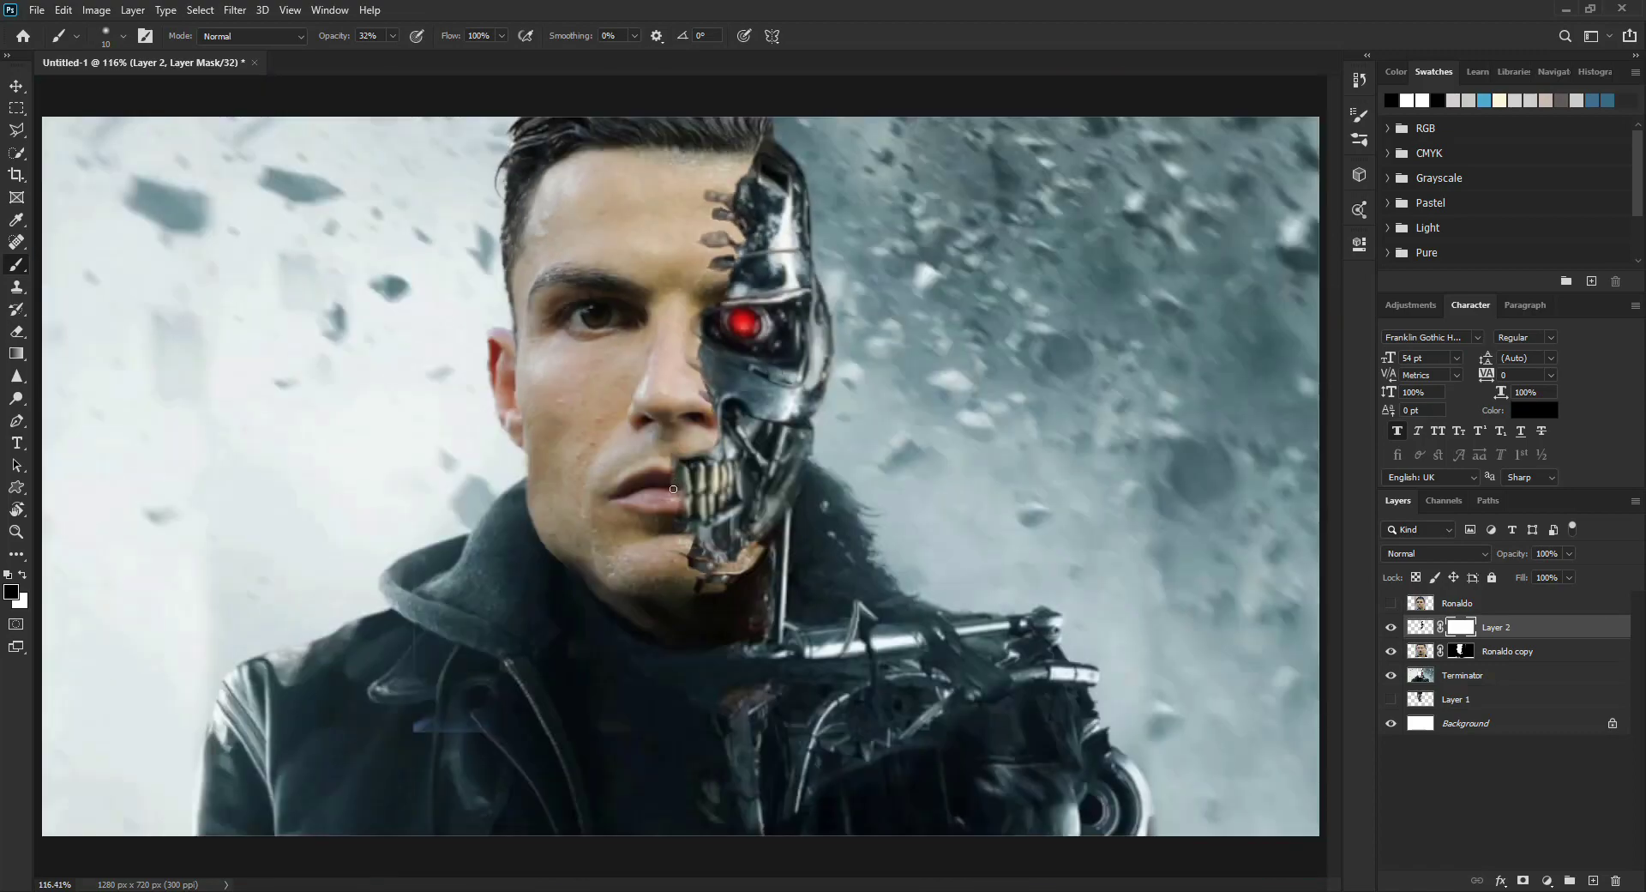
Open Layer 2's Layer Style and enable Bevel & Emboss with a 1 px size
right_click(1515, 630)
click(1372, 189)
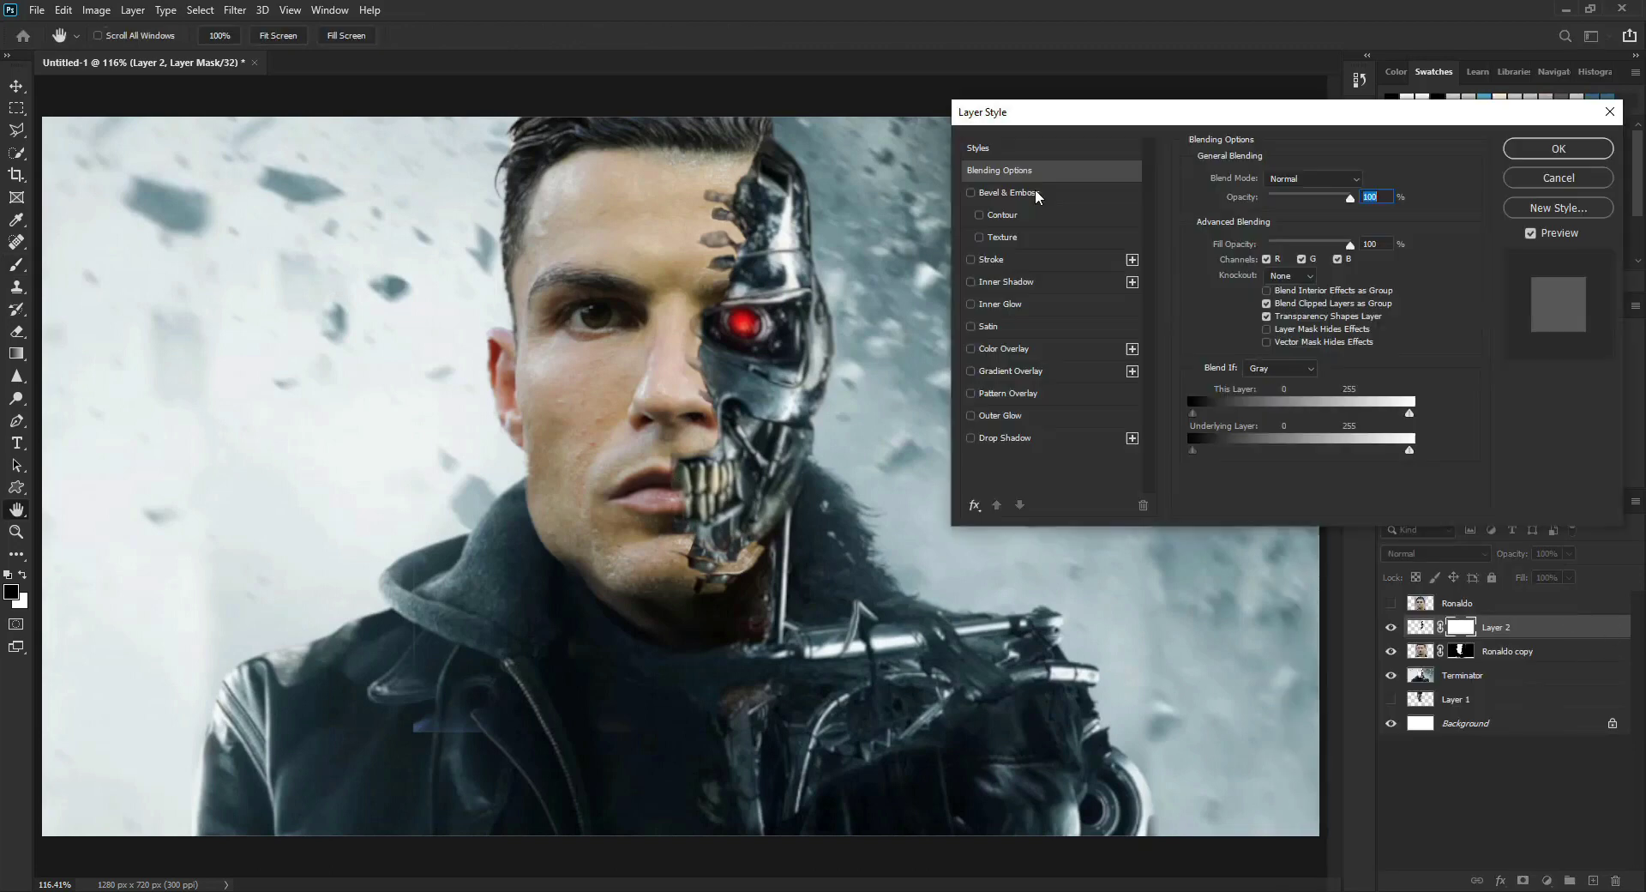
click(1014, 195)
drag(1262, 251, 1259, 252)
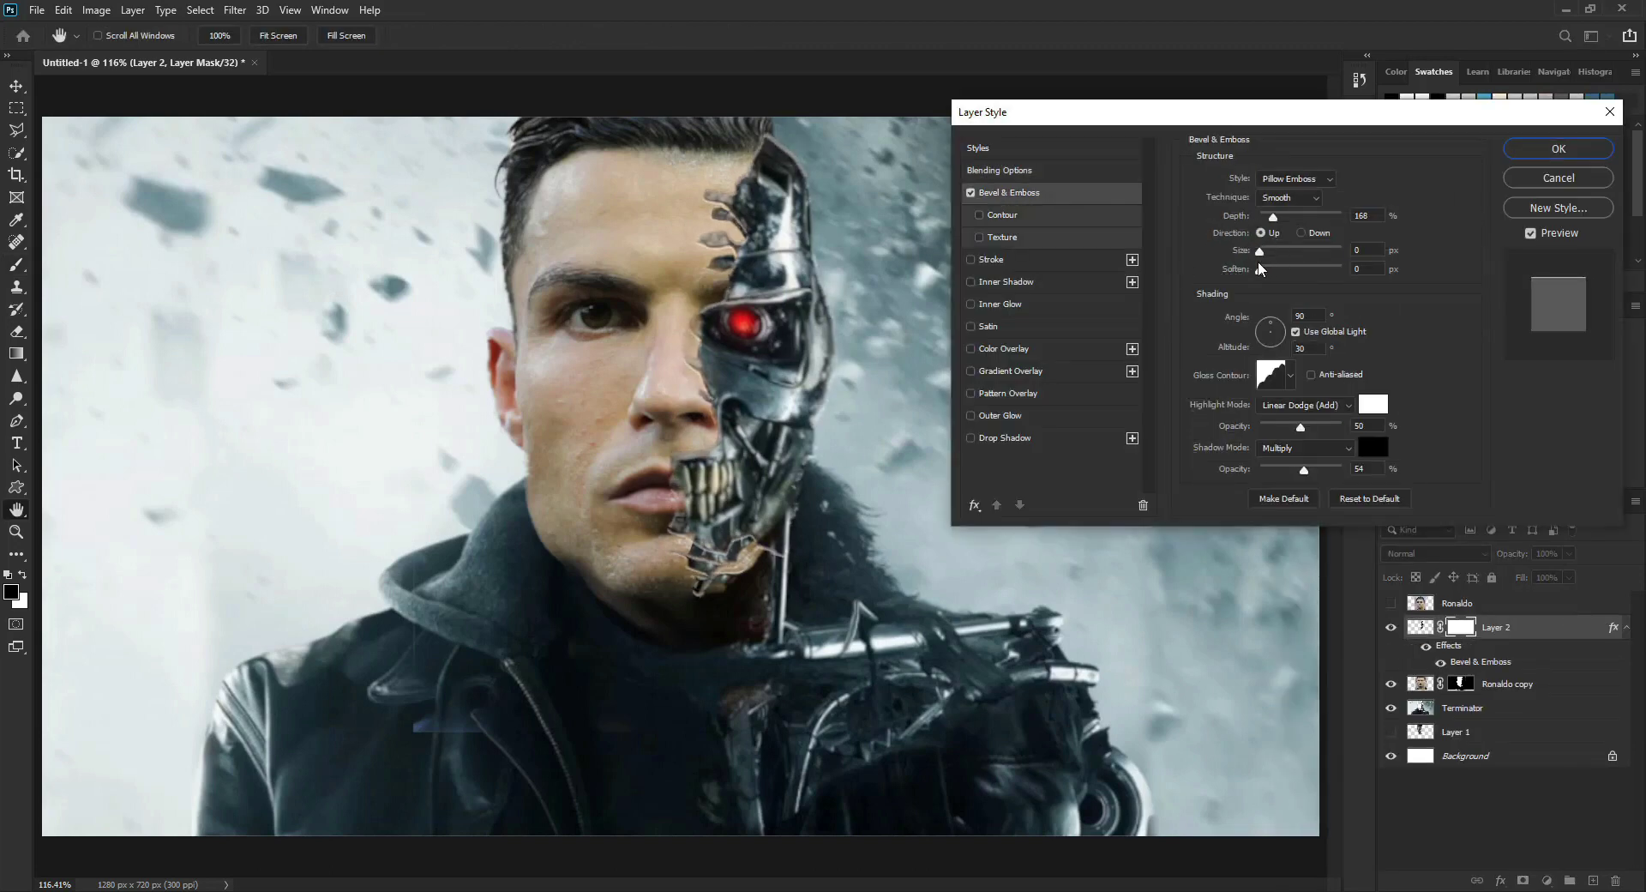
Set bevel shadow opacity to 83, highlight opacity to 18, and a gold highlight colour
click(1372, 404)
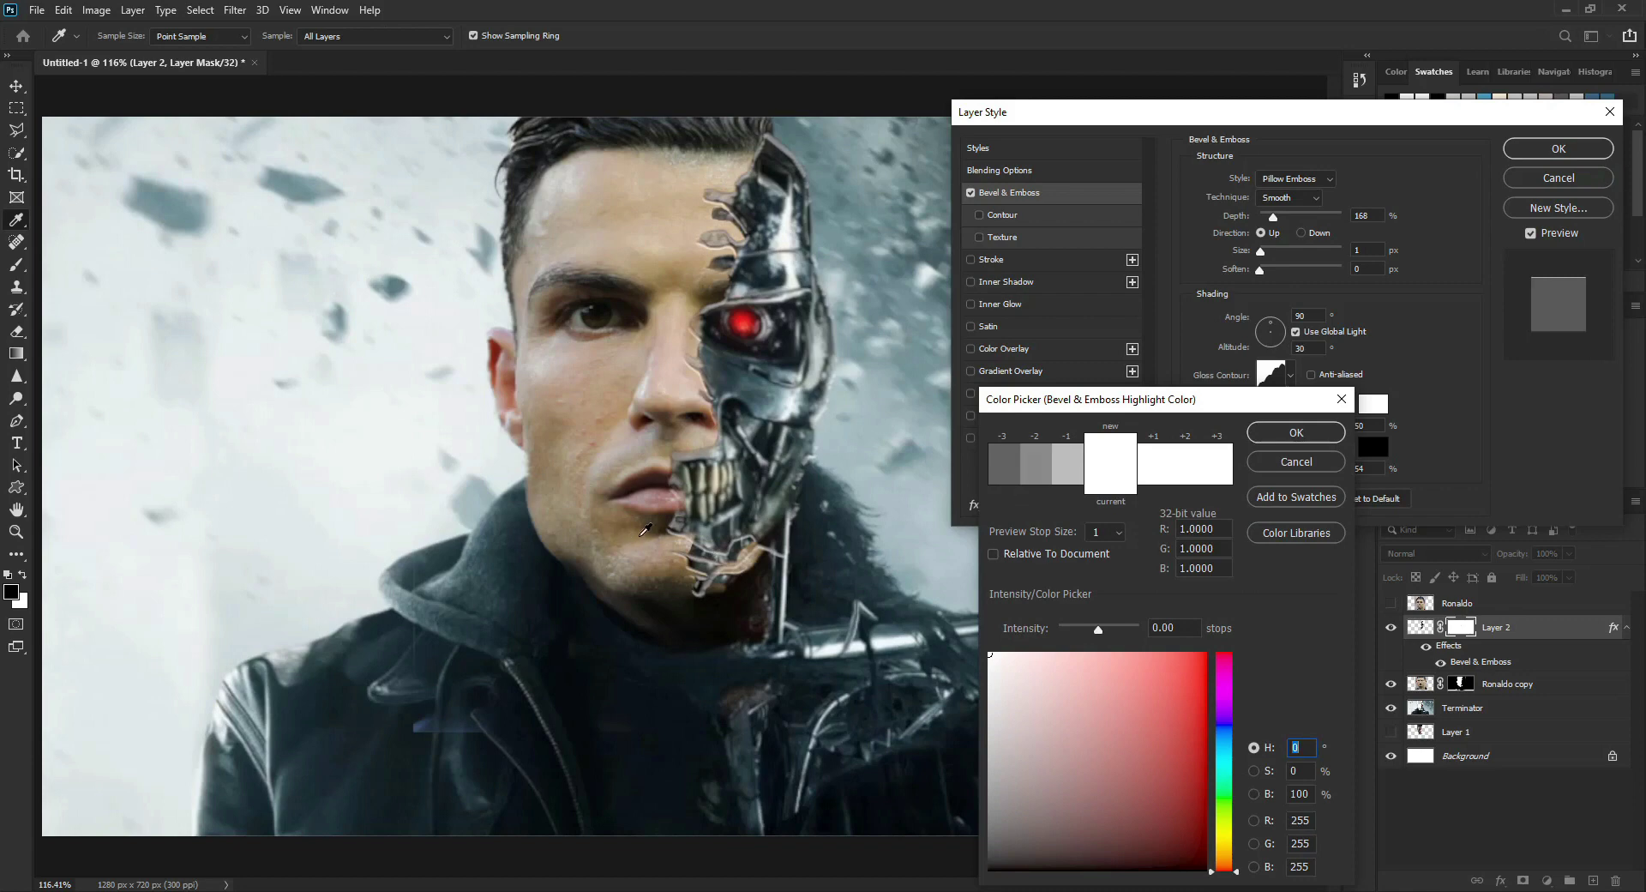
shift+click(575, 412)
text(0)
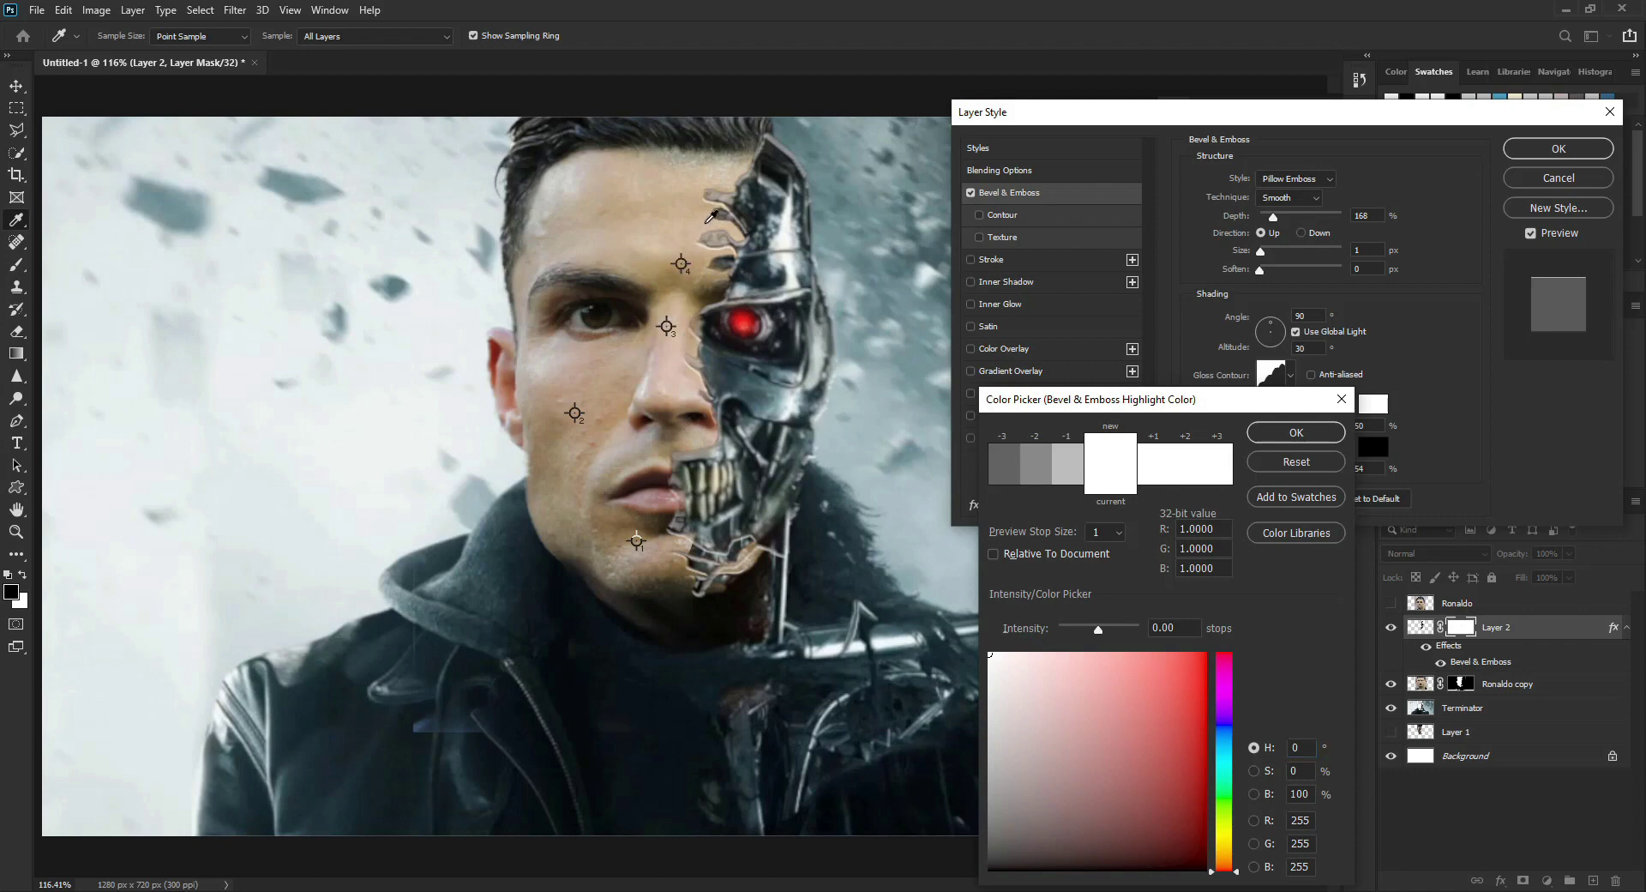
key(Return)
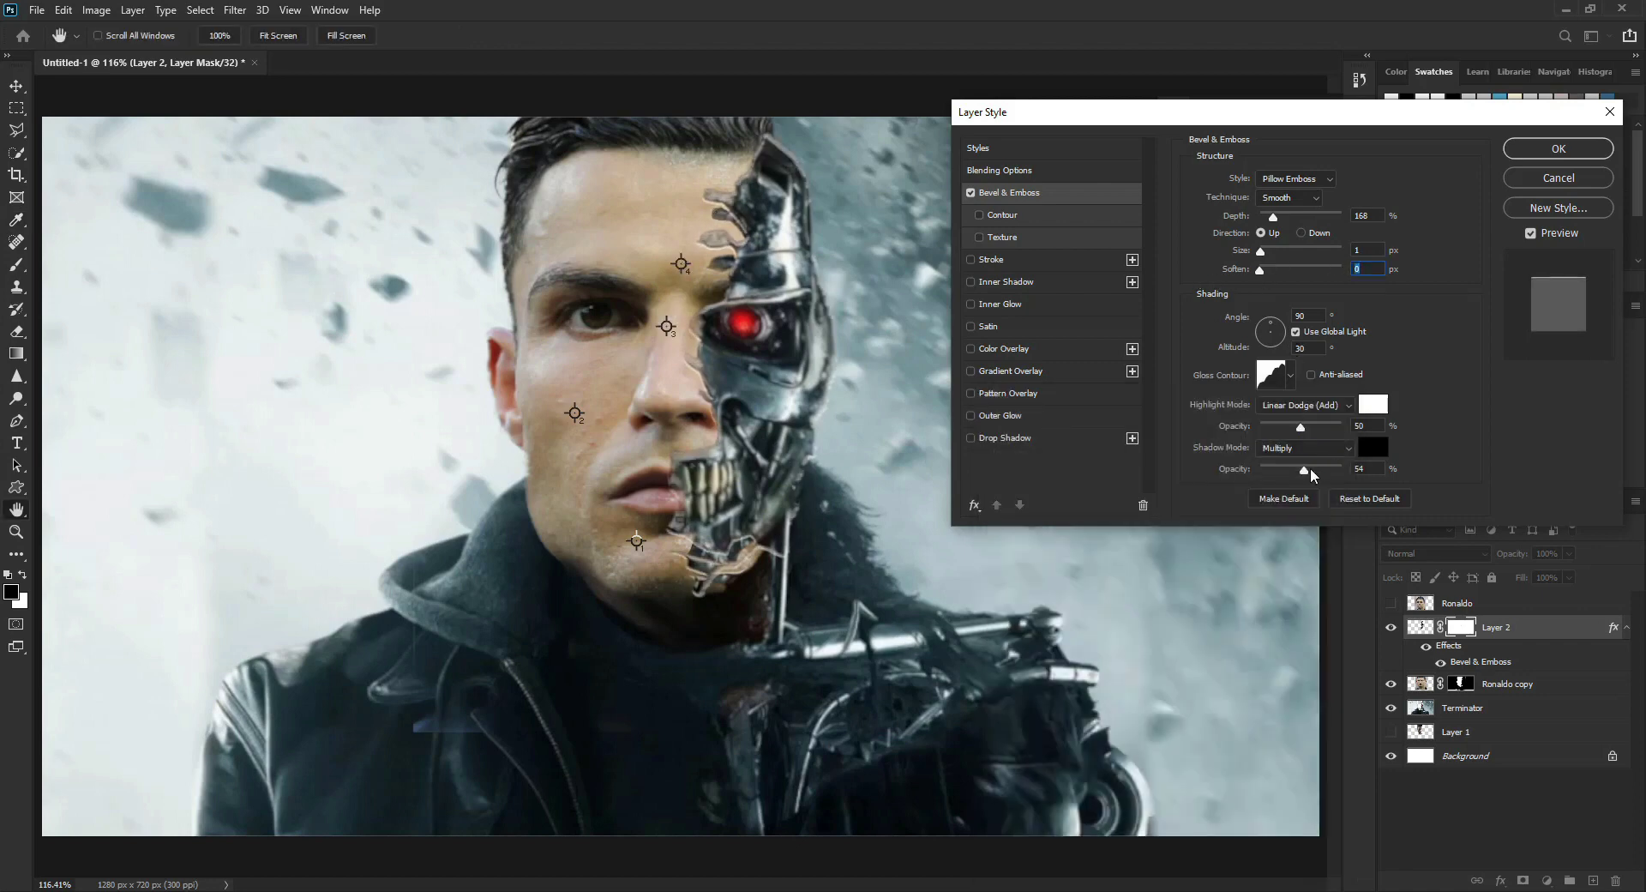
mouse_move(1304, 470)
mouse_down()
mouse_move(1328, 470)
mouse_move(1275, 436)
mouse_up()
click(1373, 404)
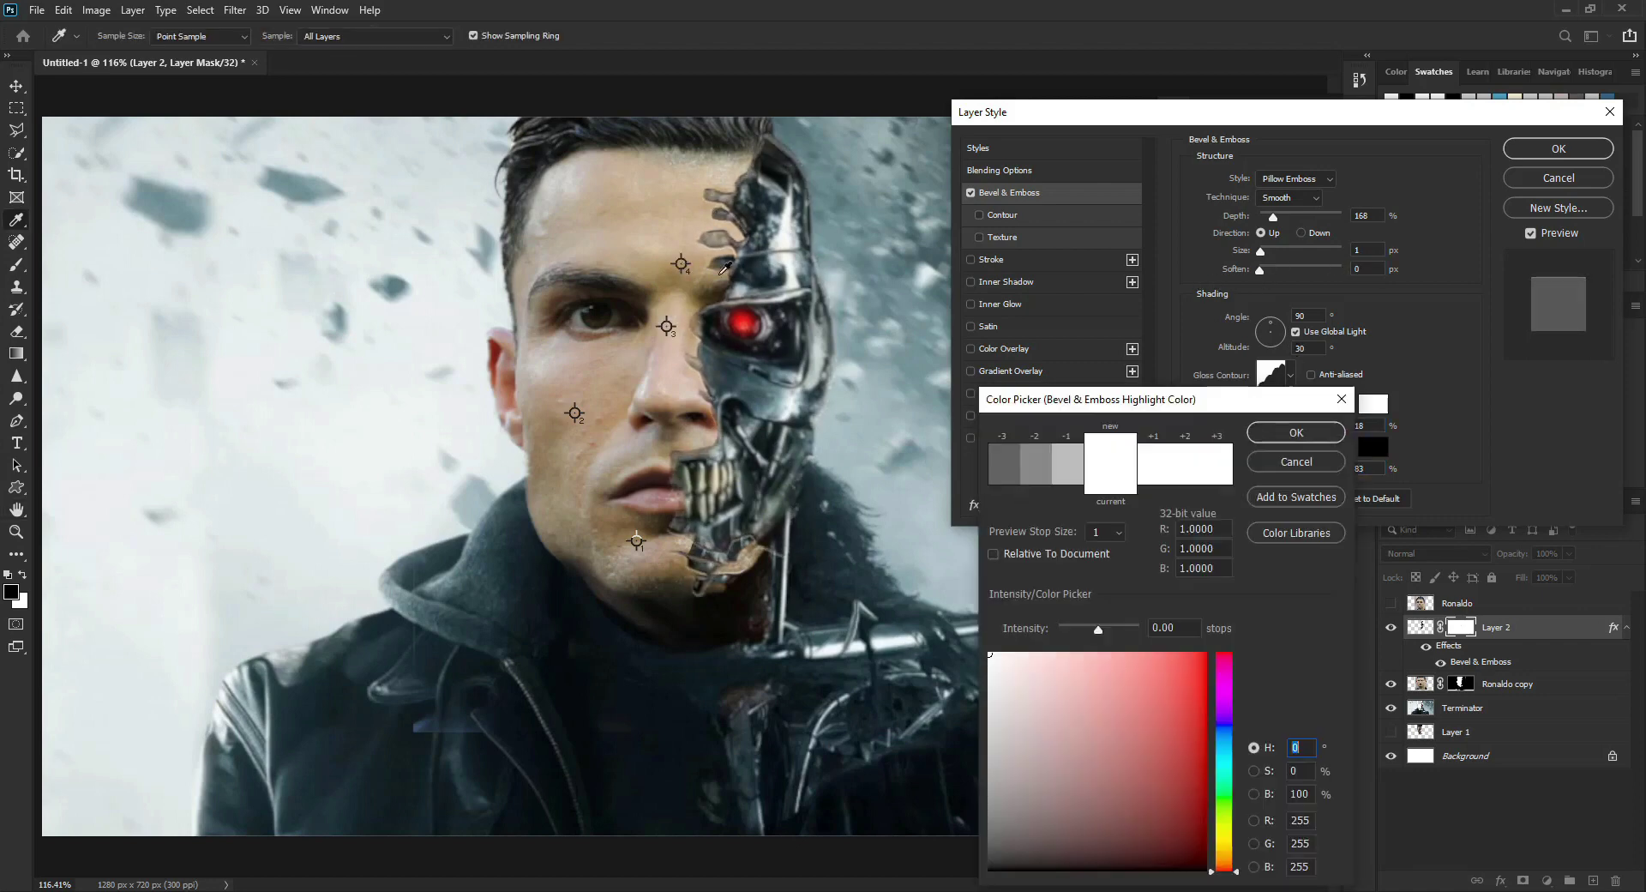
text(2445)
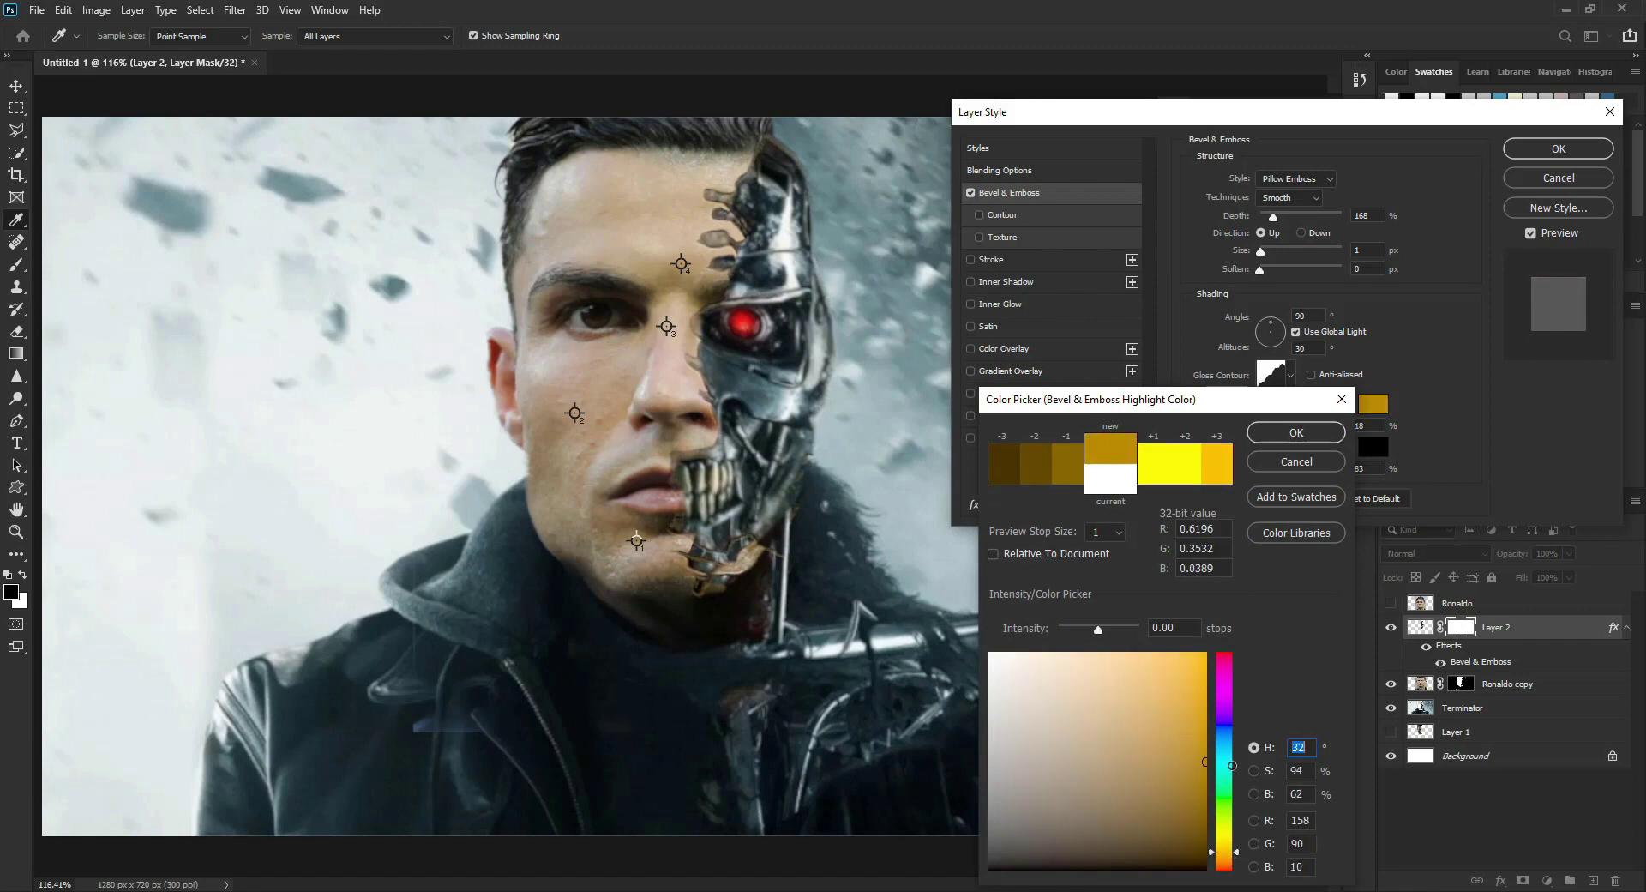
key(Return)
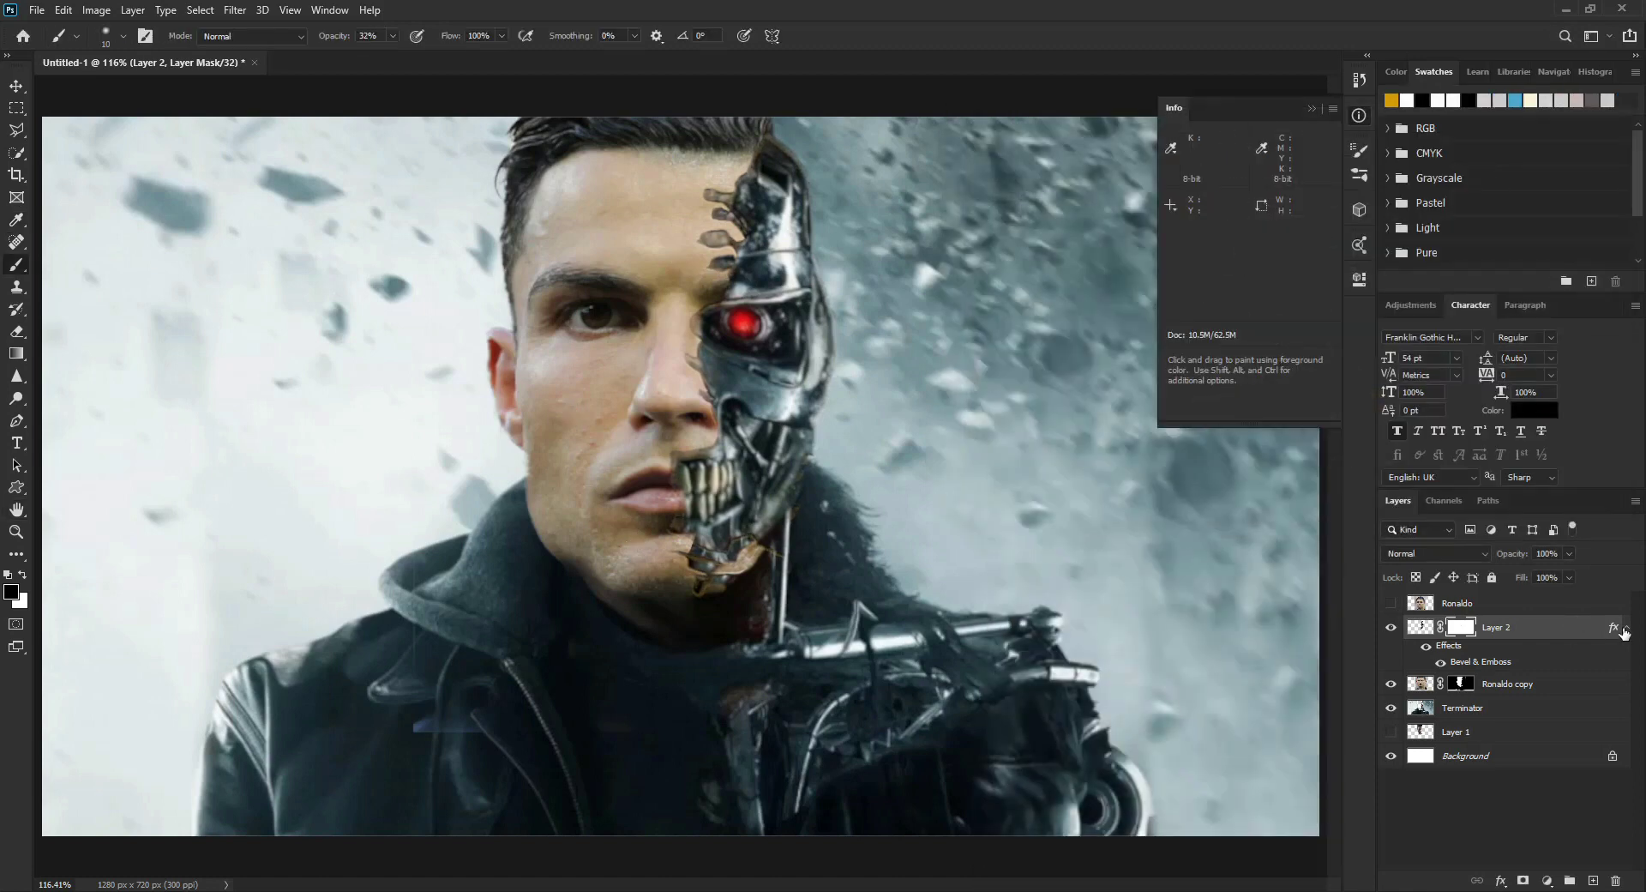
Delete the existing layer mask from the Ronaldo copy layer
click(1332, 112)
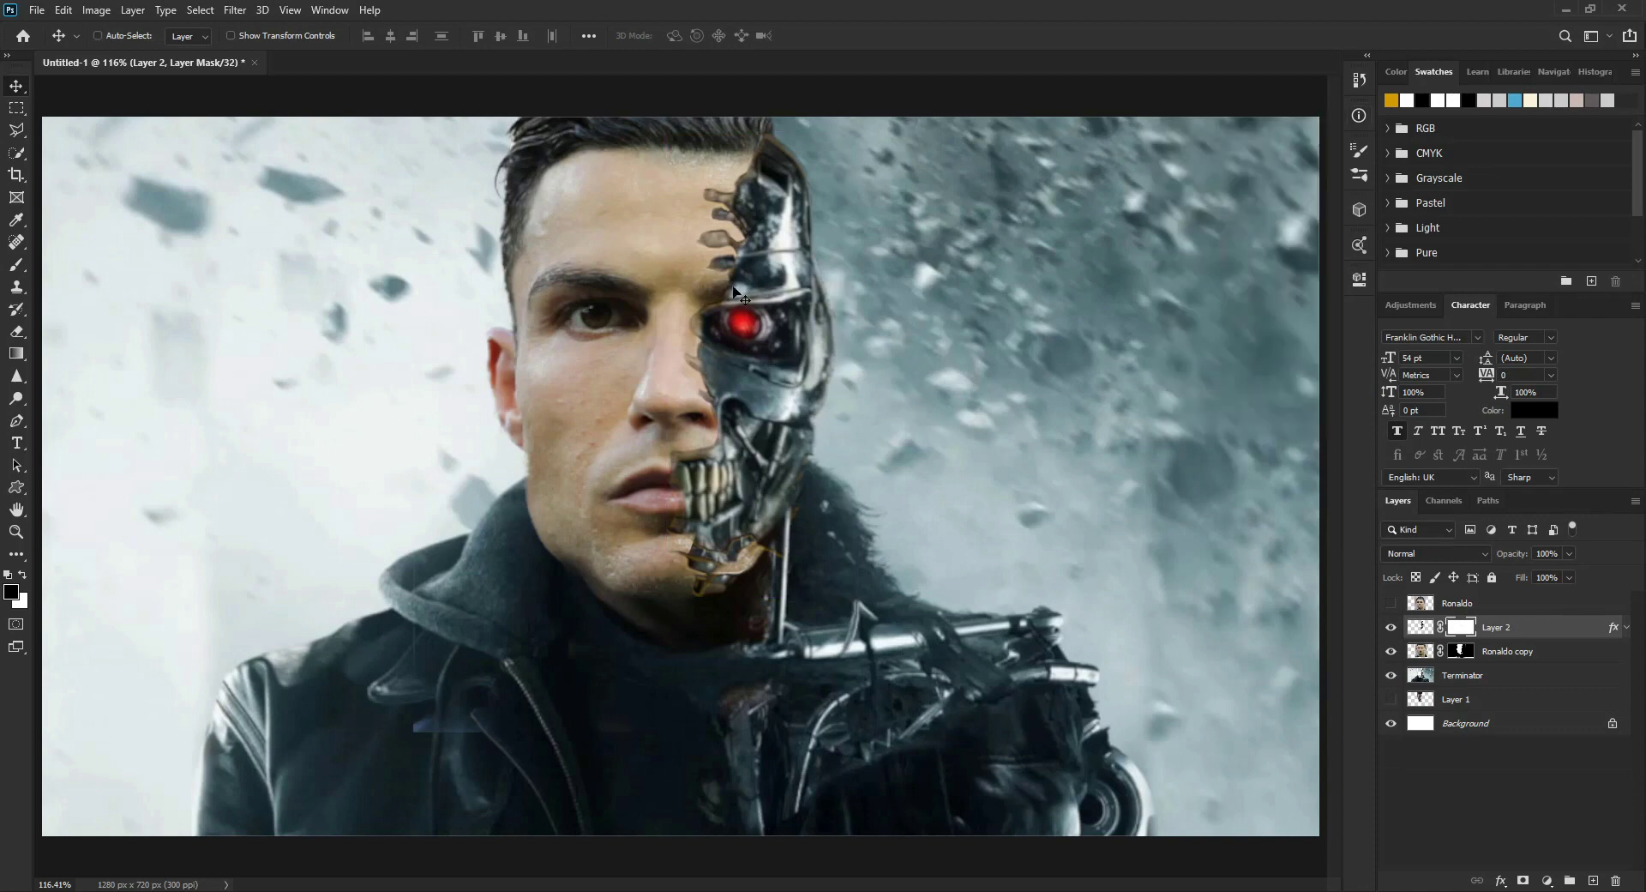
click(1506, 650)
click(1548, 881)
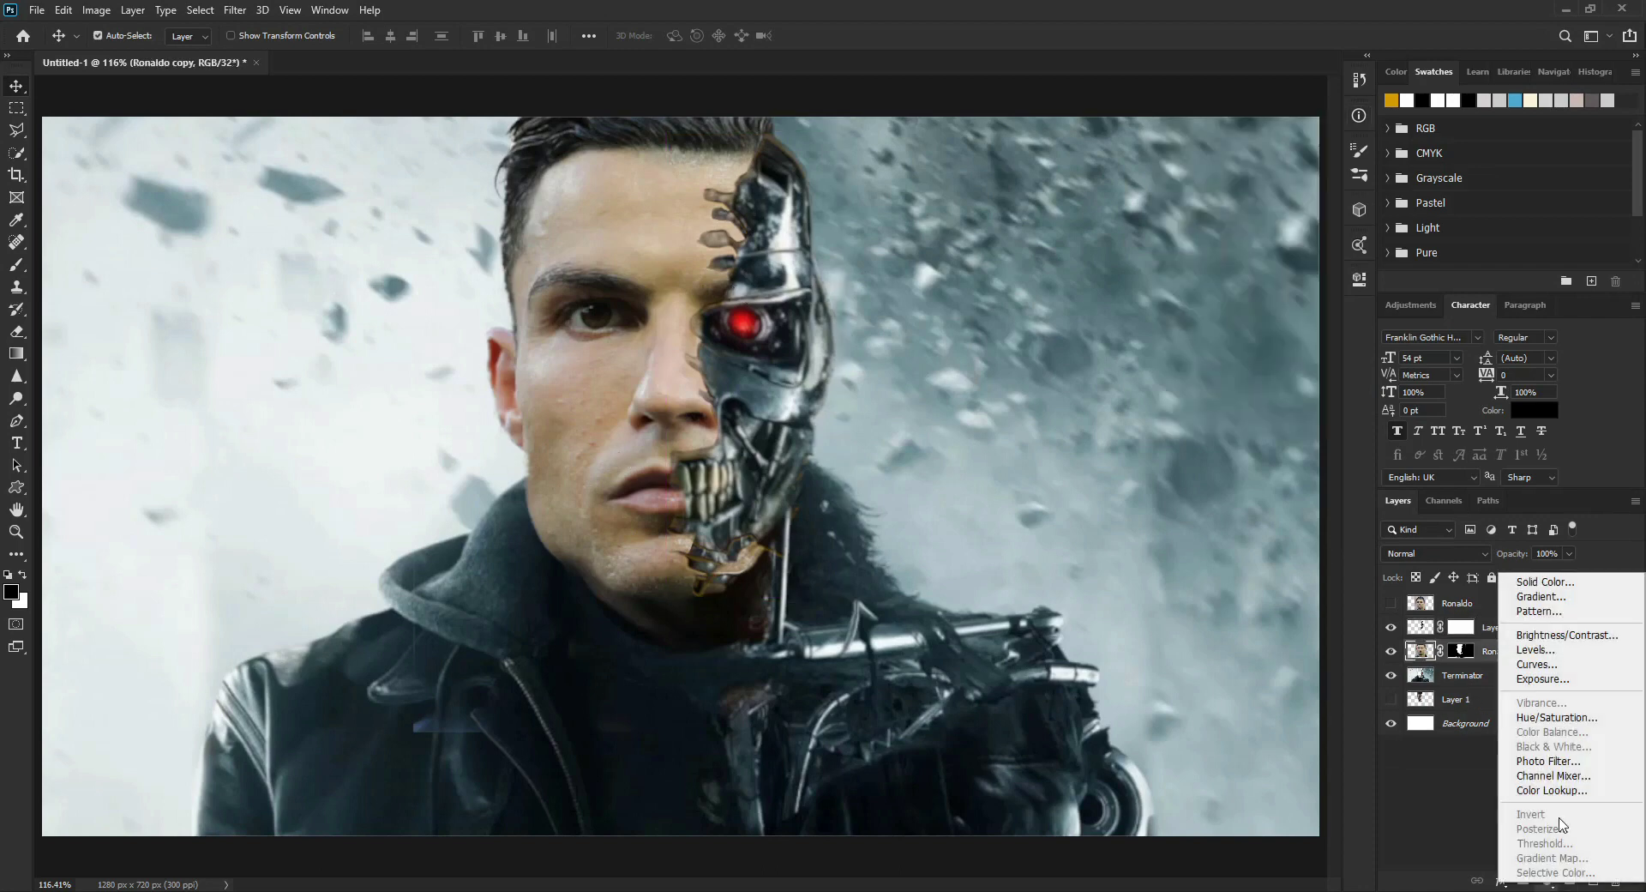
key(Escape)
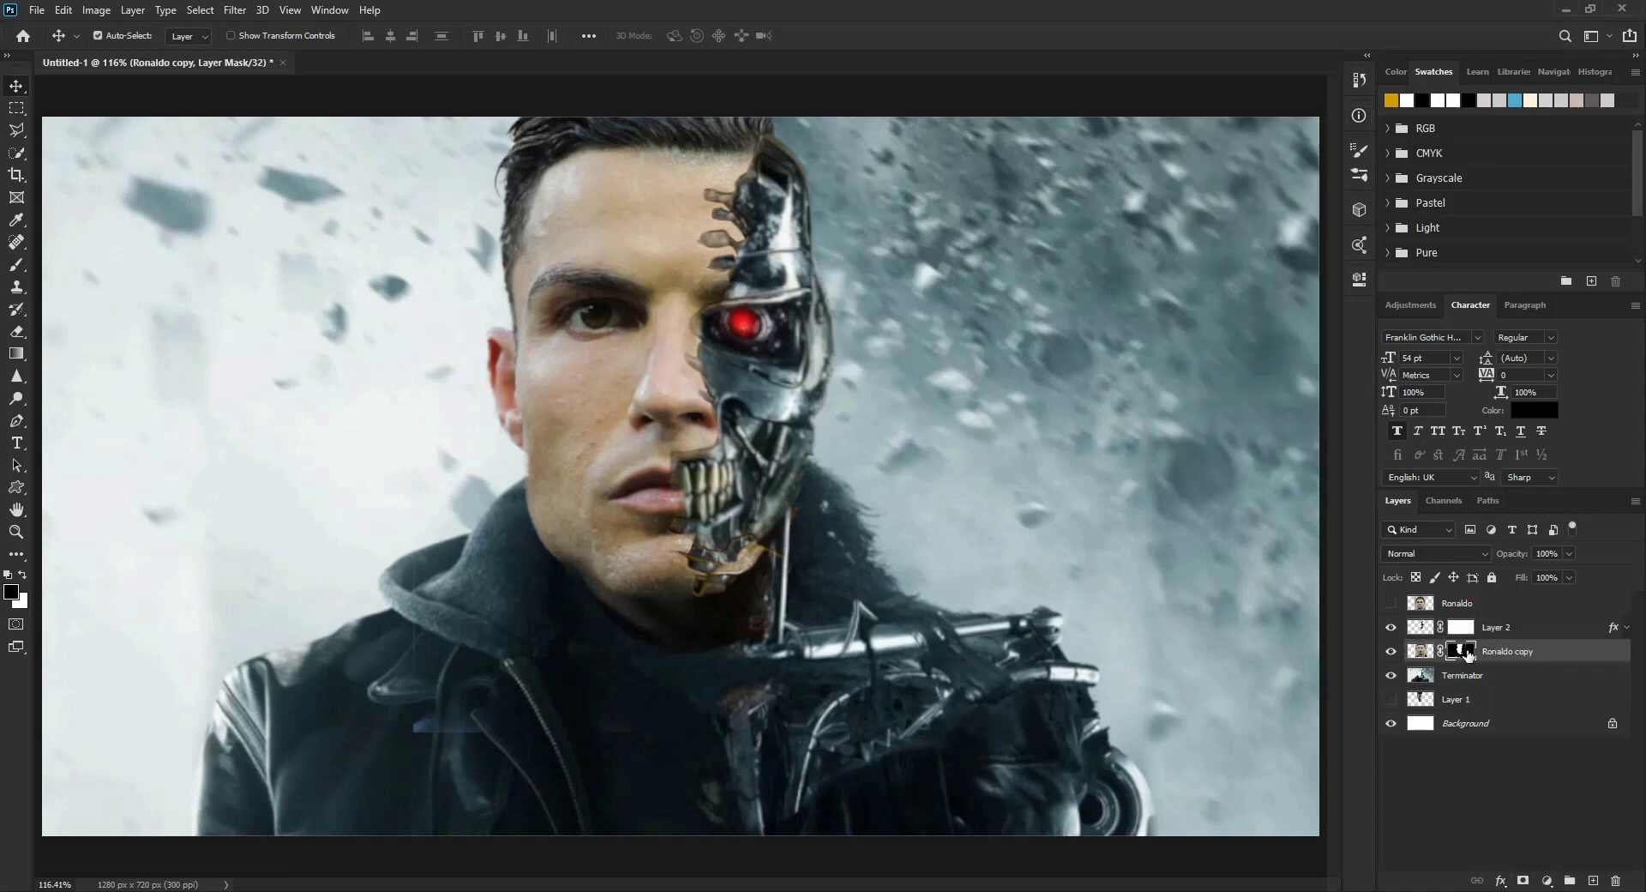
right_click(1468, 654)
click(1492, 679)
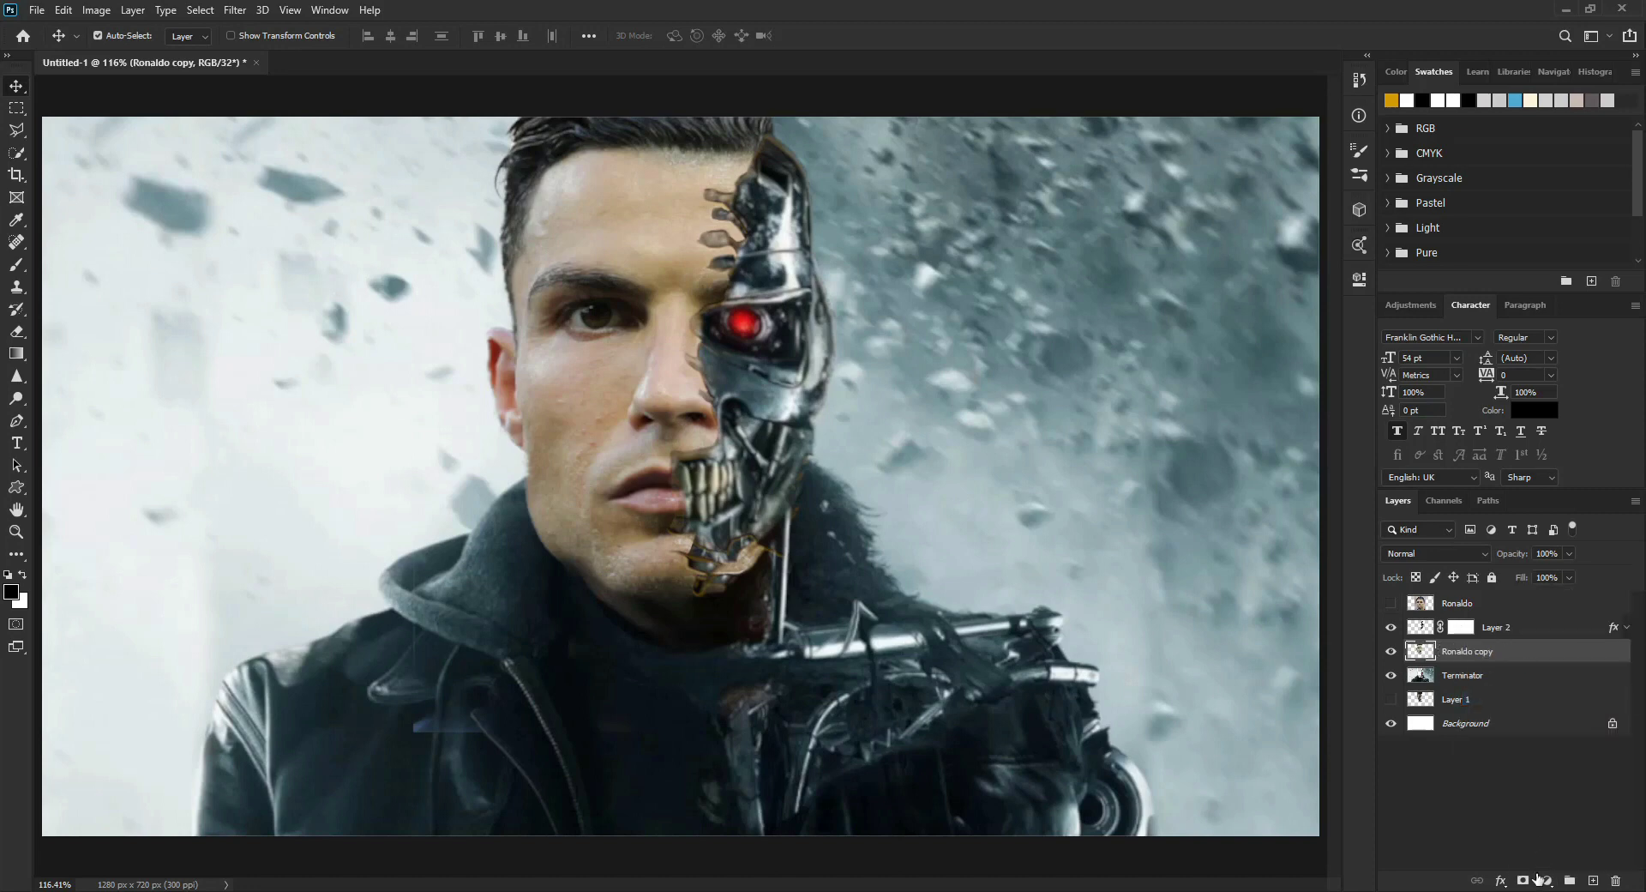
click(1539, 879)
key(Escape)
Add a Hue/Saturation adjustment clipped to the Ronaldo copy layer
click(1534, 634)
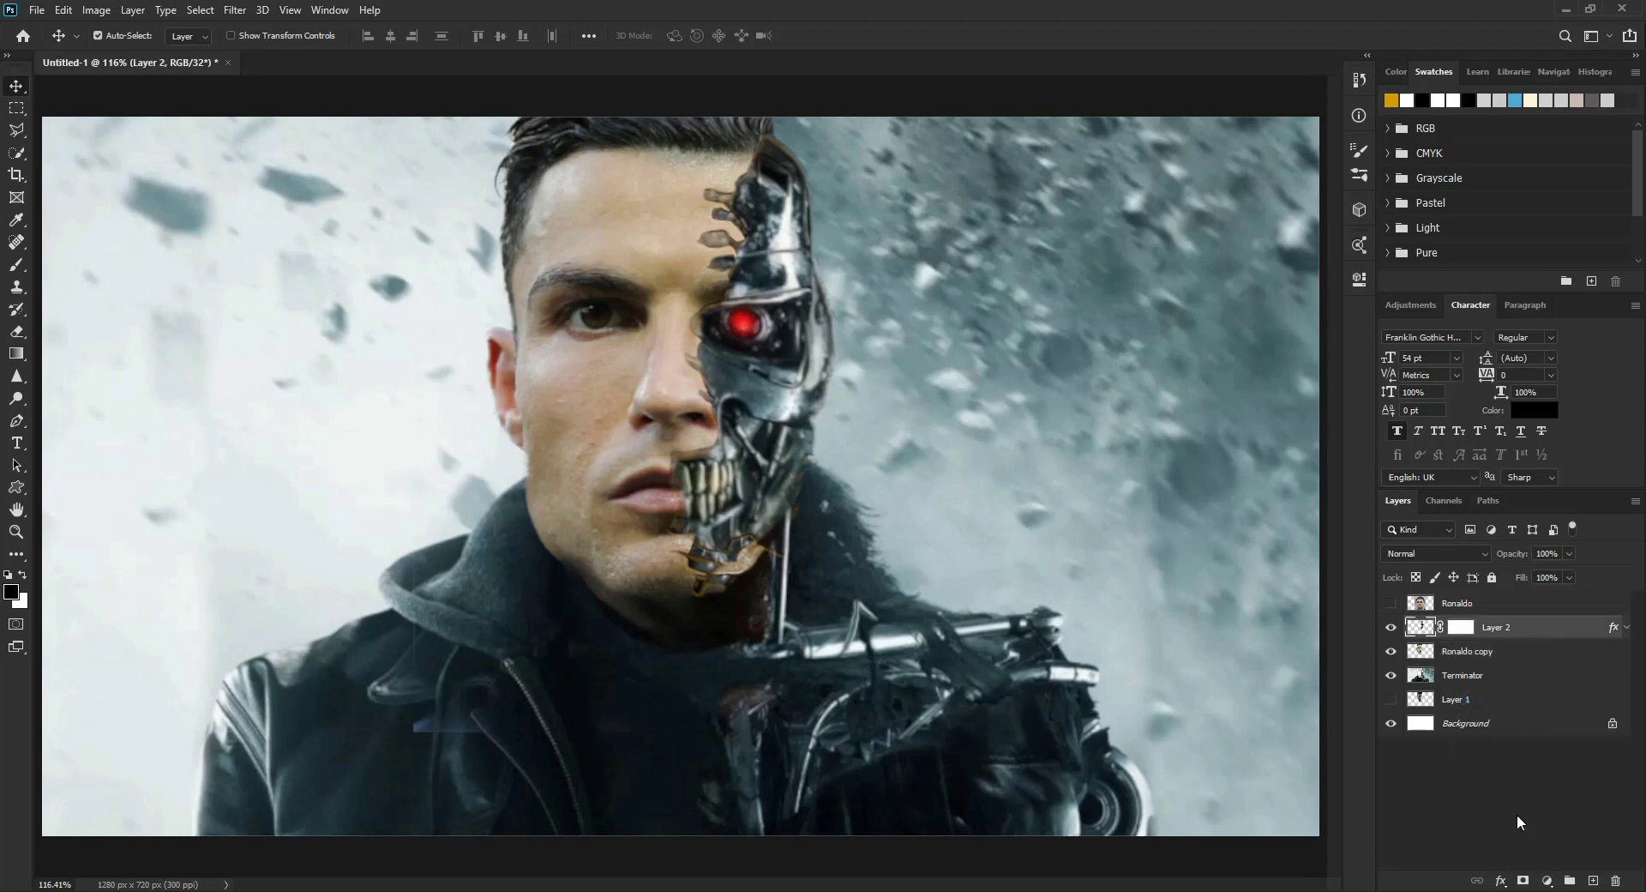
click(1478, 651)
click(1546, 881)
click(1556, 716)
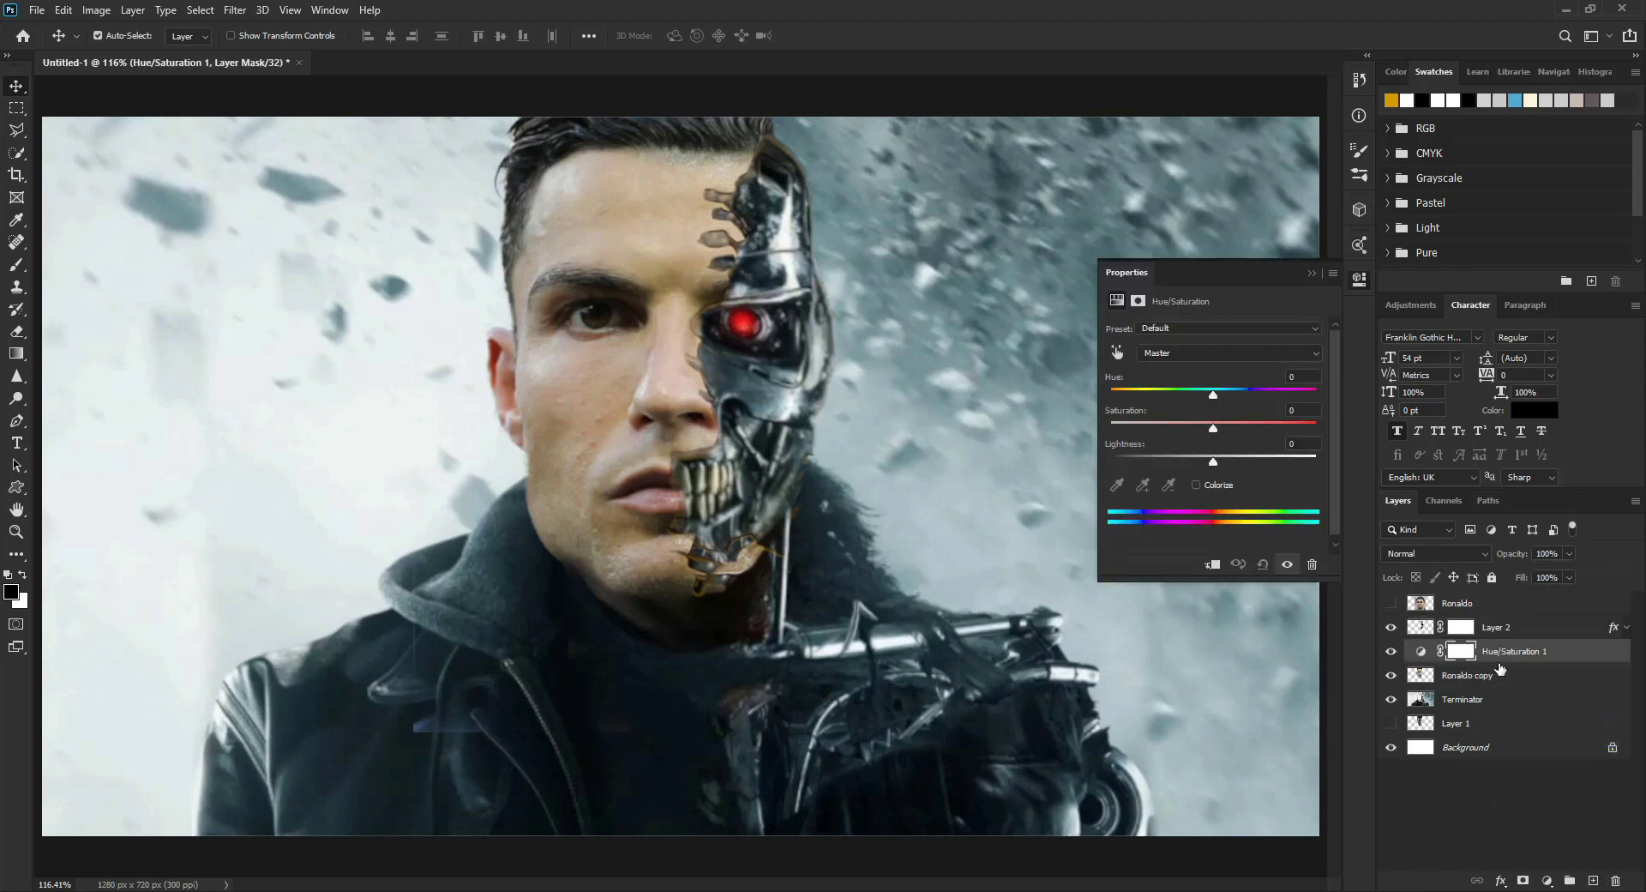
click(1211, 563)
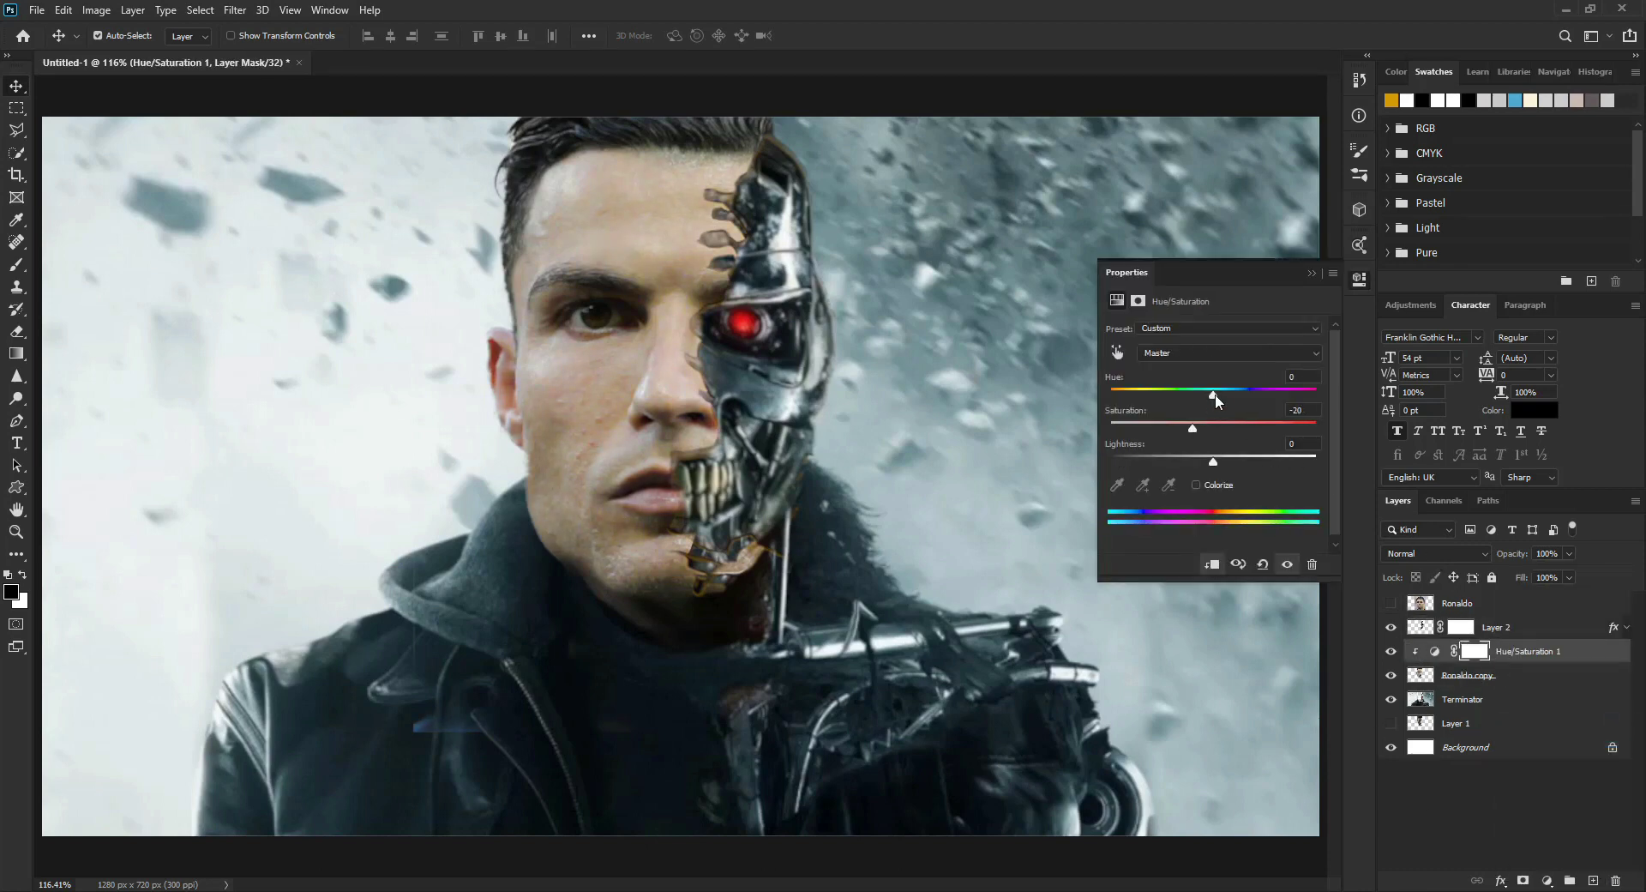
Tune the Hue/Saturation values, resetting hue to 0 and desaturating the face to -37
drag(1214, 394, 1220, 396)
drag(1213, 461, 1190, 461)
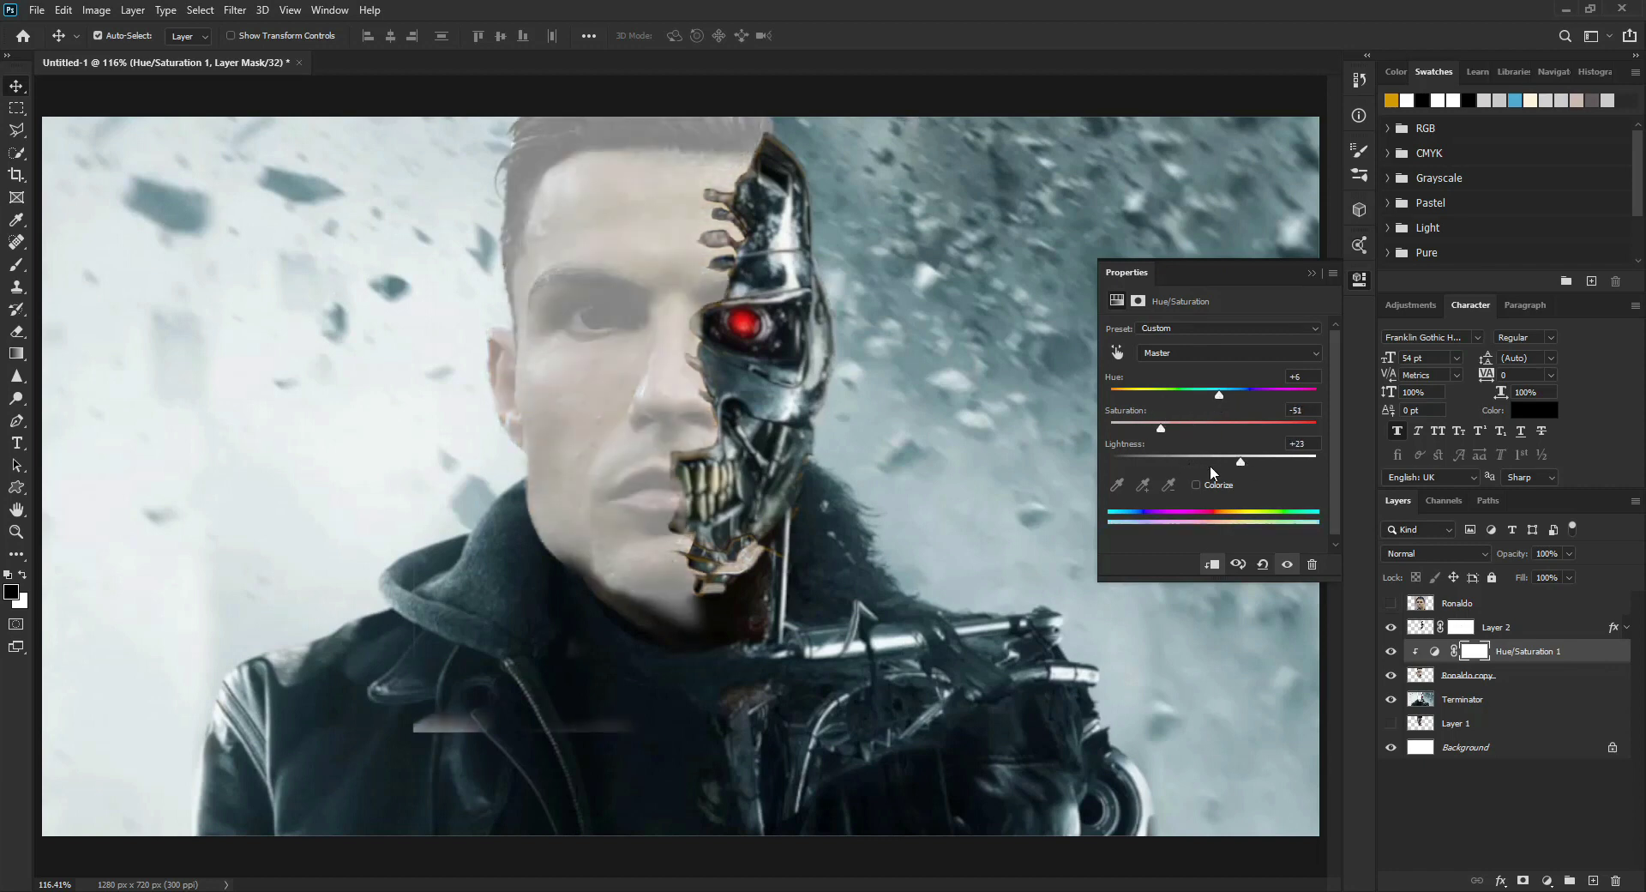
mouse_move(1289, 389)
mouse_down()
mouse_move(1222, 394)
mouse_move(1263, 396)
mouse_up()
double_click(1291, 375)
text(0)
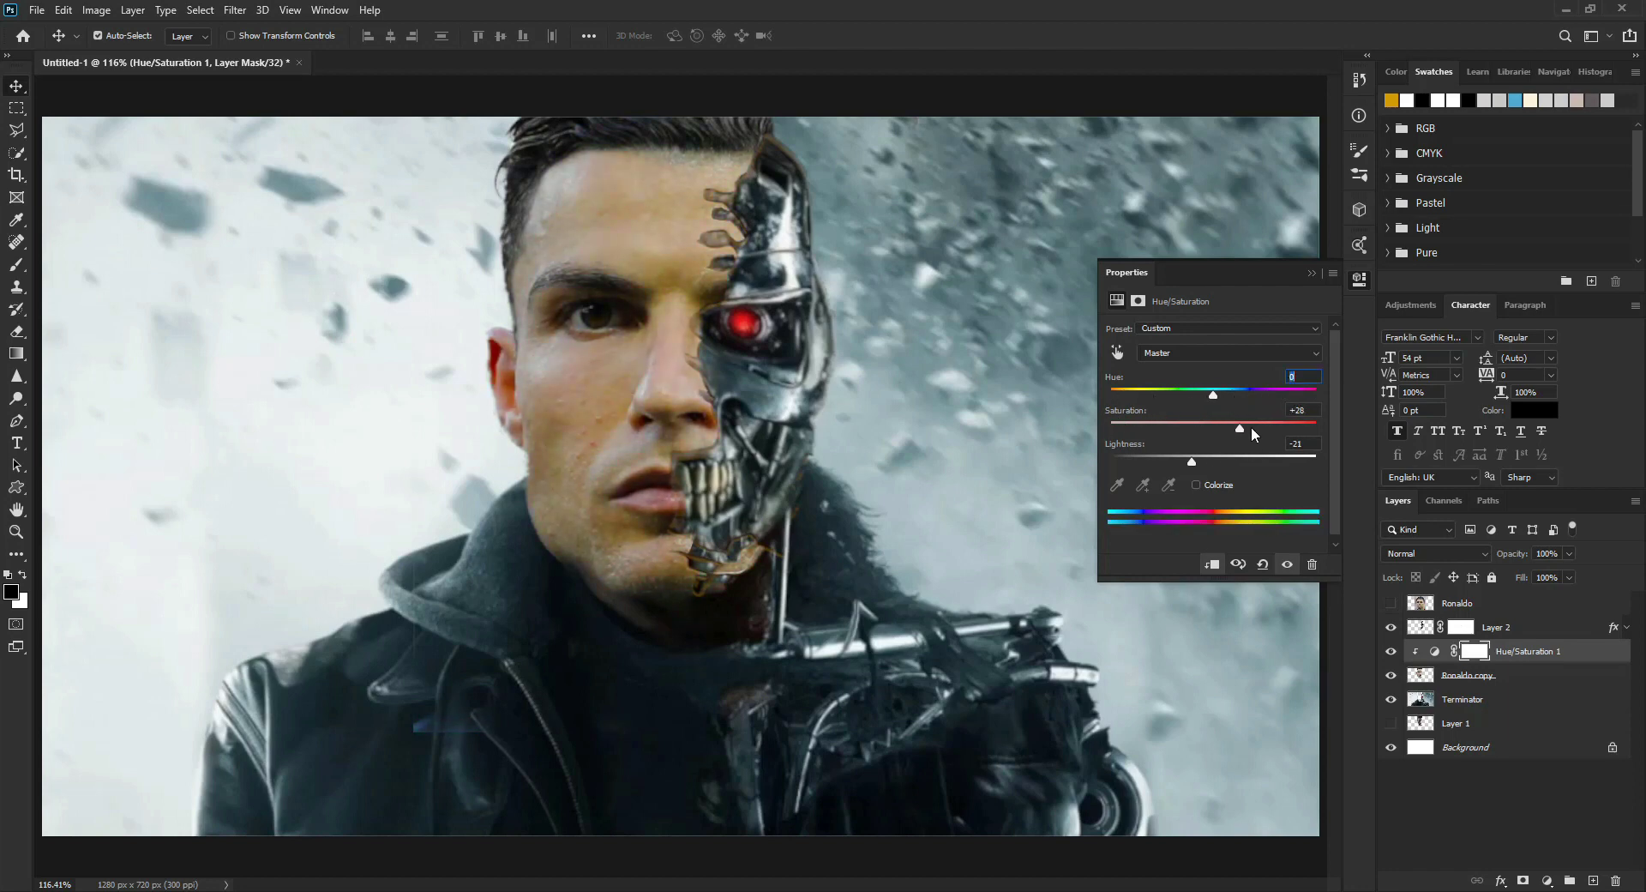
key(Tab)
text(0)
drag(1198, 467, 1197, 477)
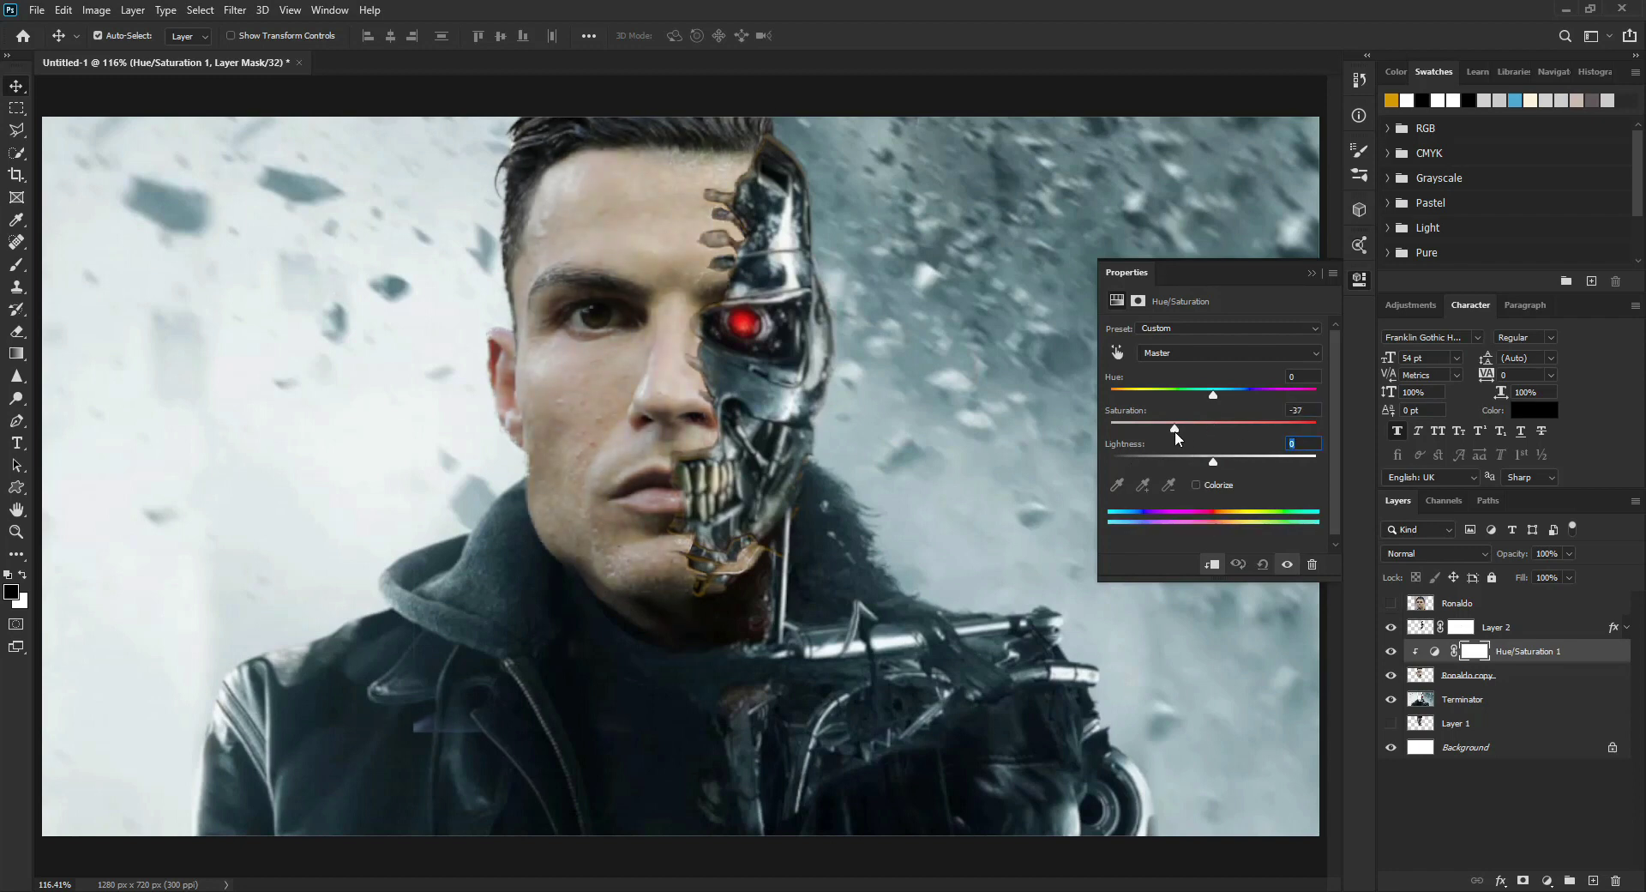
Add a fresh layer mask to Ronaldo copy, then return to the Move tool and deselect layers
click(1467, 674)
click(1523, 879)
key(b)
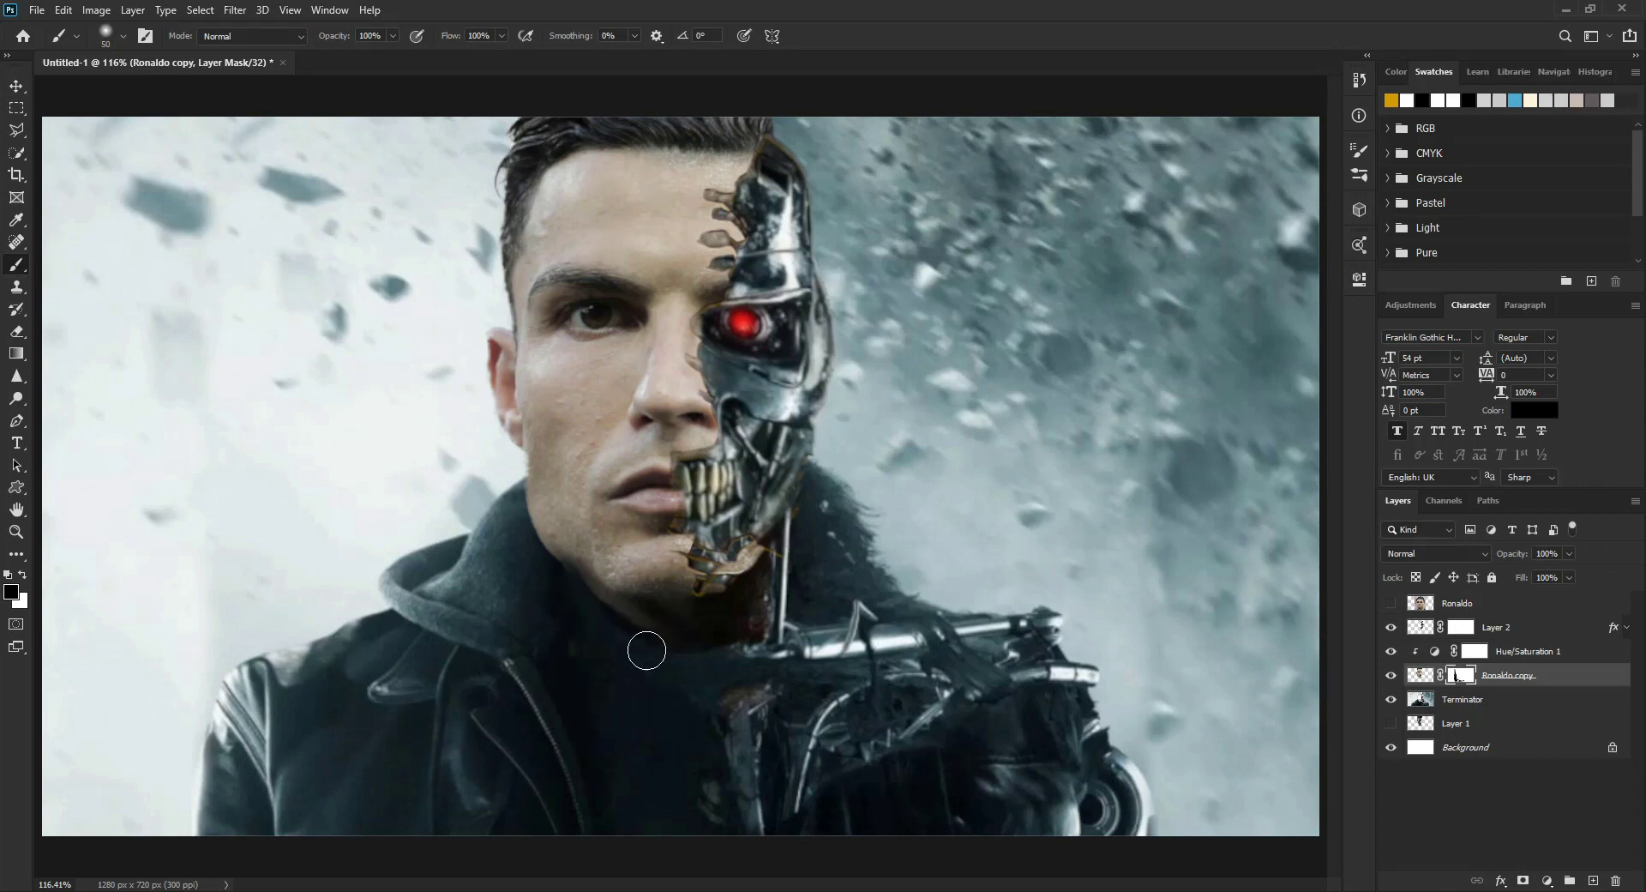
key(v)
click(1451, 814)
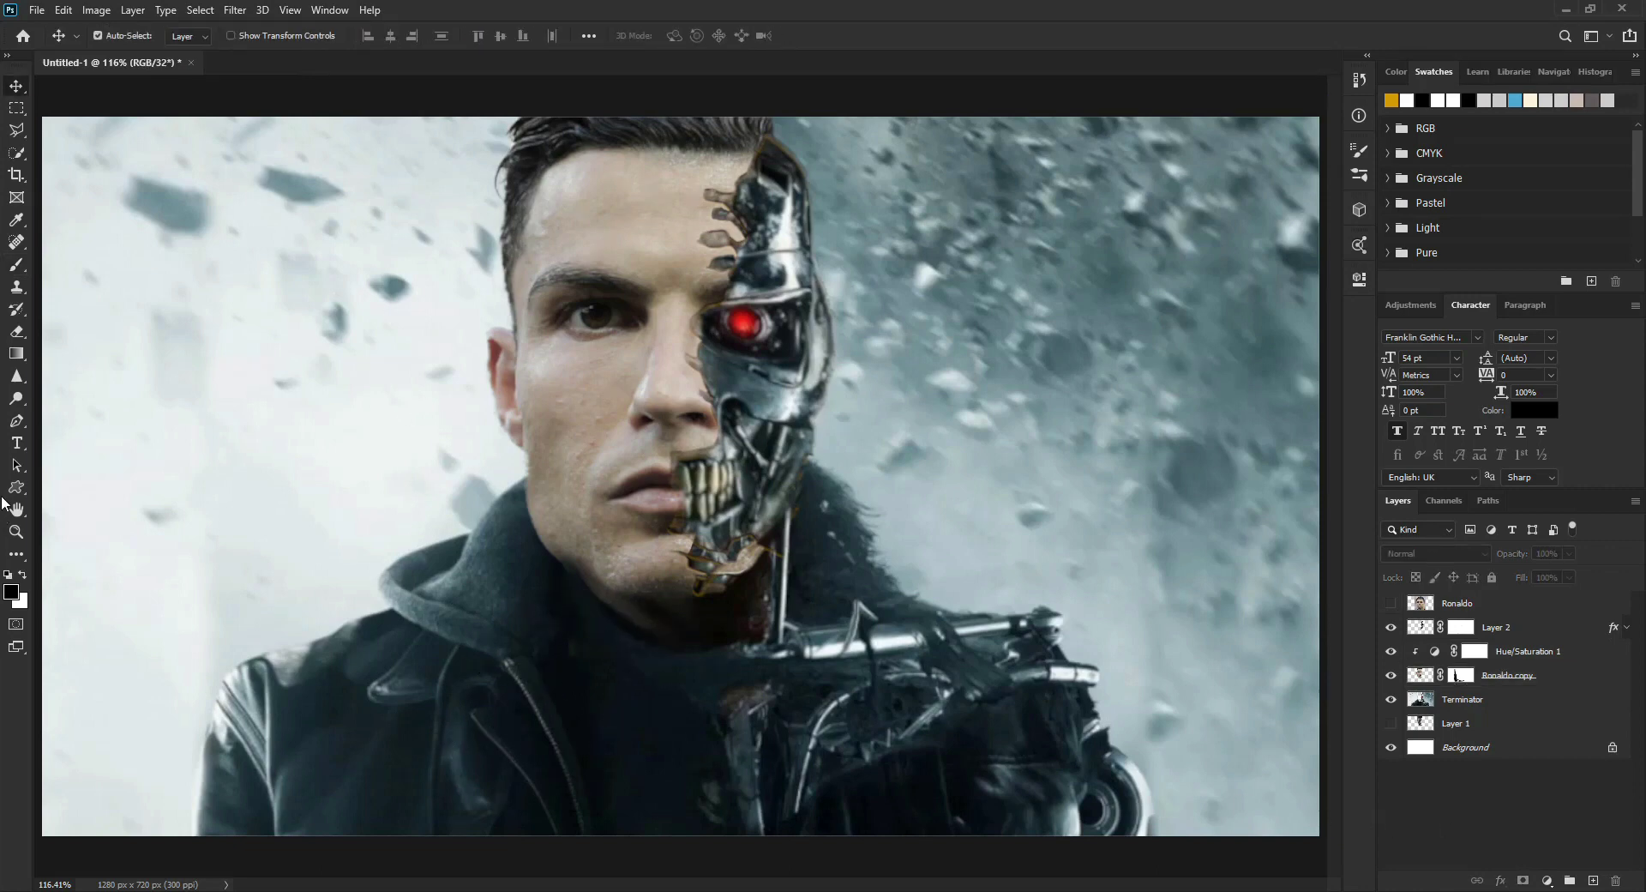
Add a text layer at the bottom of the image reading TERMINATOR
key(t)
click(286, 625)
drag(399, 35, 369, 35)
drag(228, 617, 624, 799)
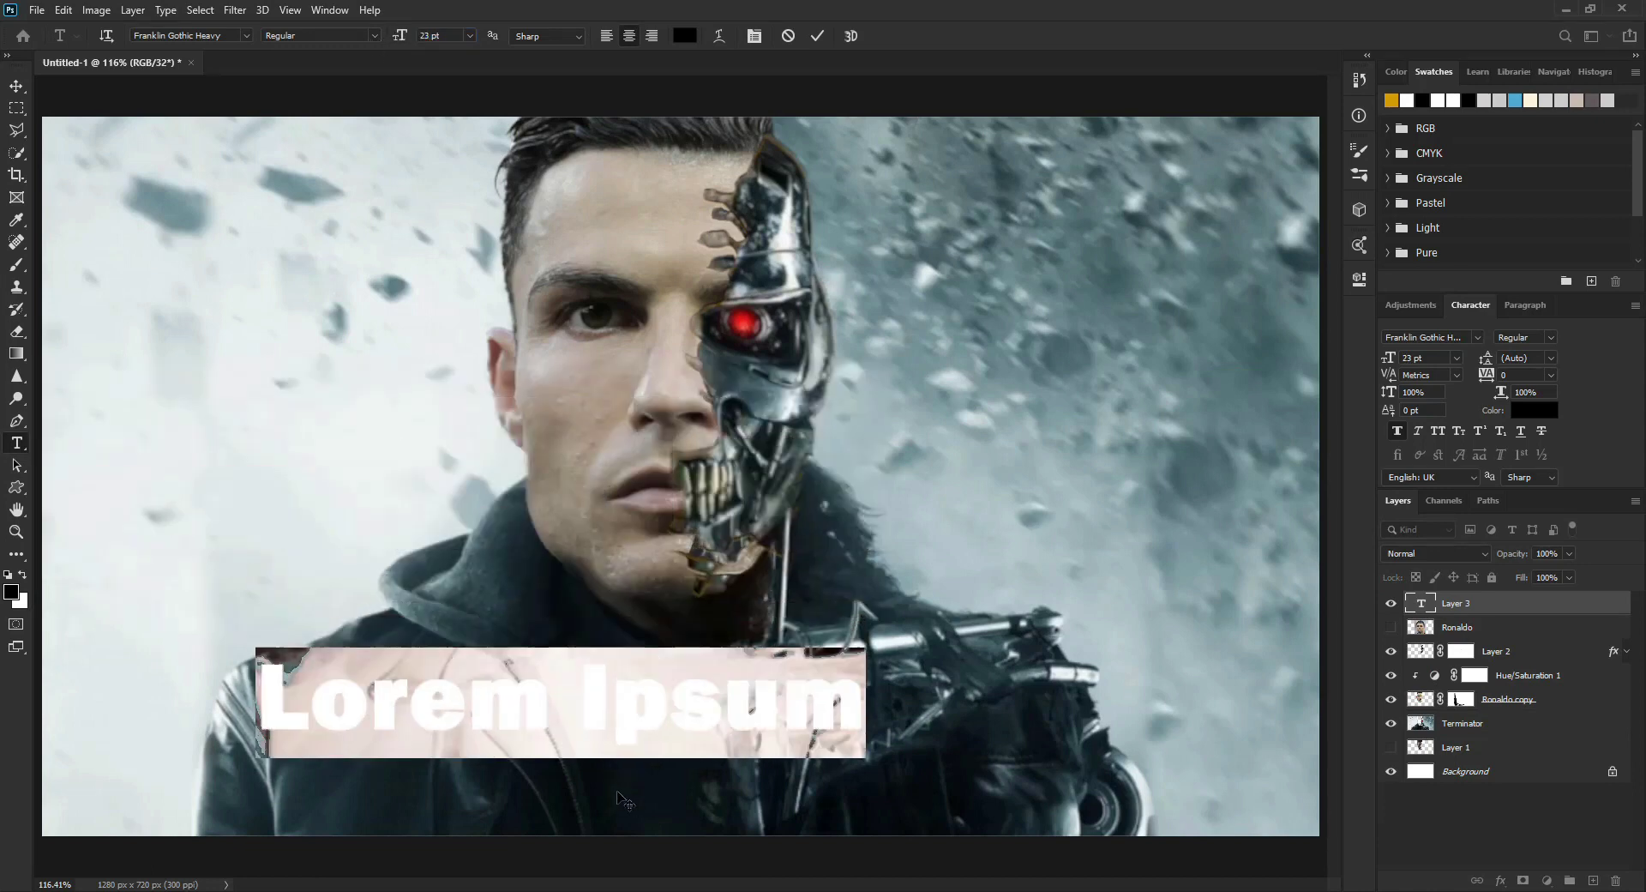
key(BackSpace)
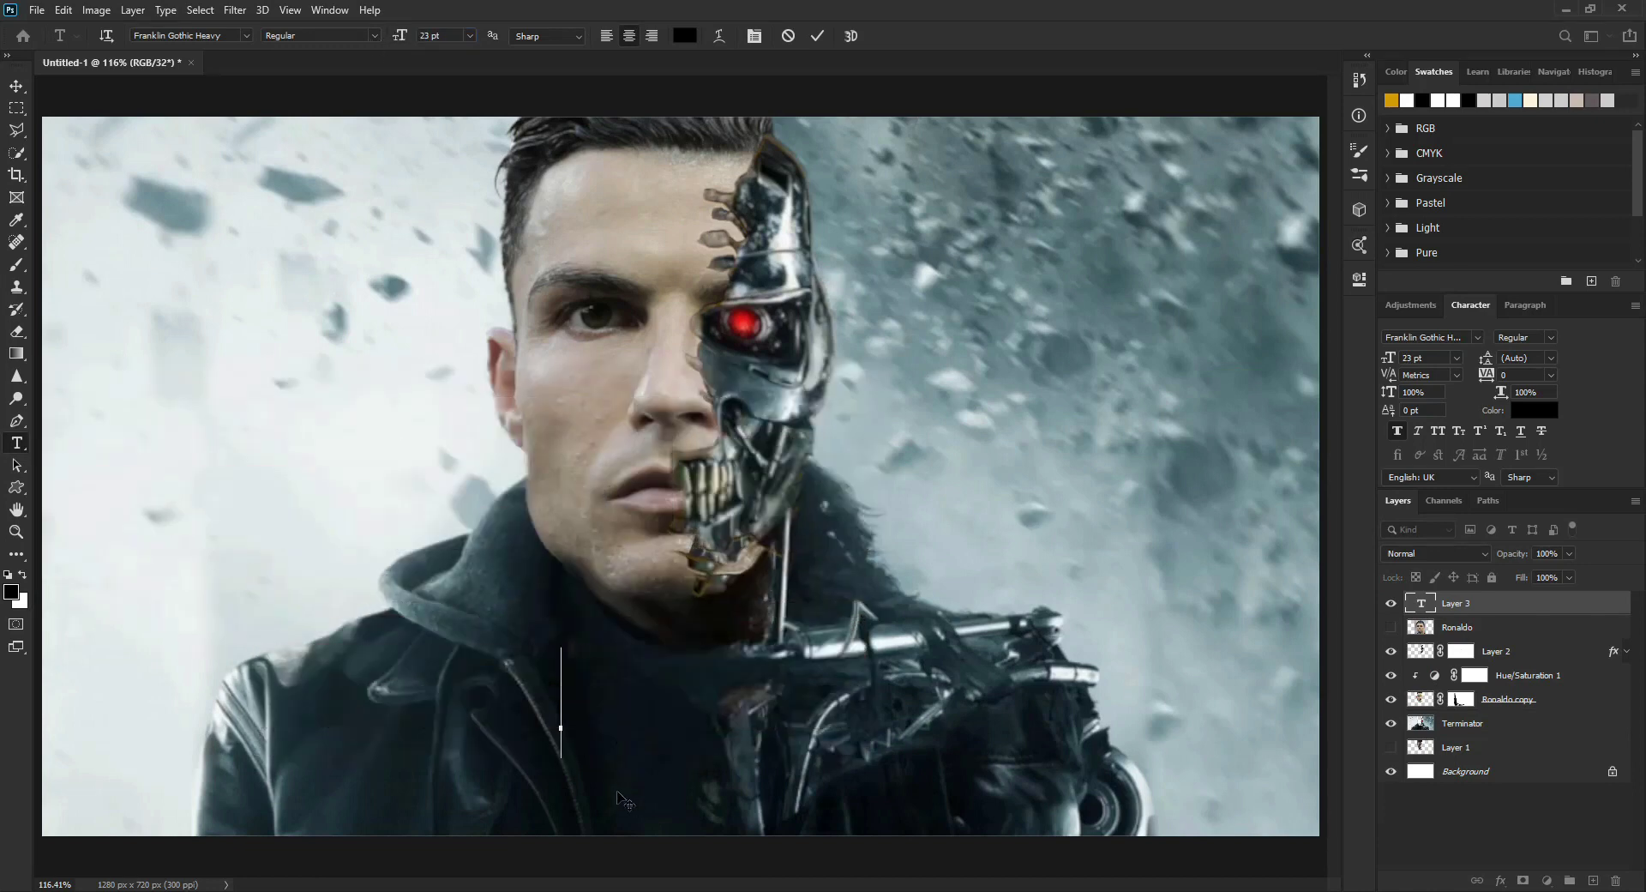
text(TERMINATOR)
Scale the TERMINATOR title up about 166% and set its colour to white
key(ctrl+t)
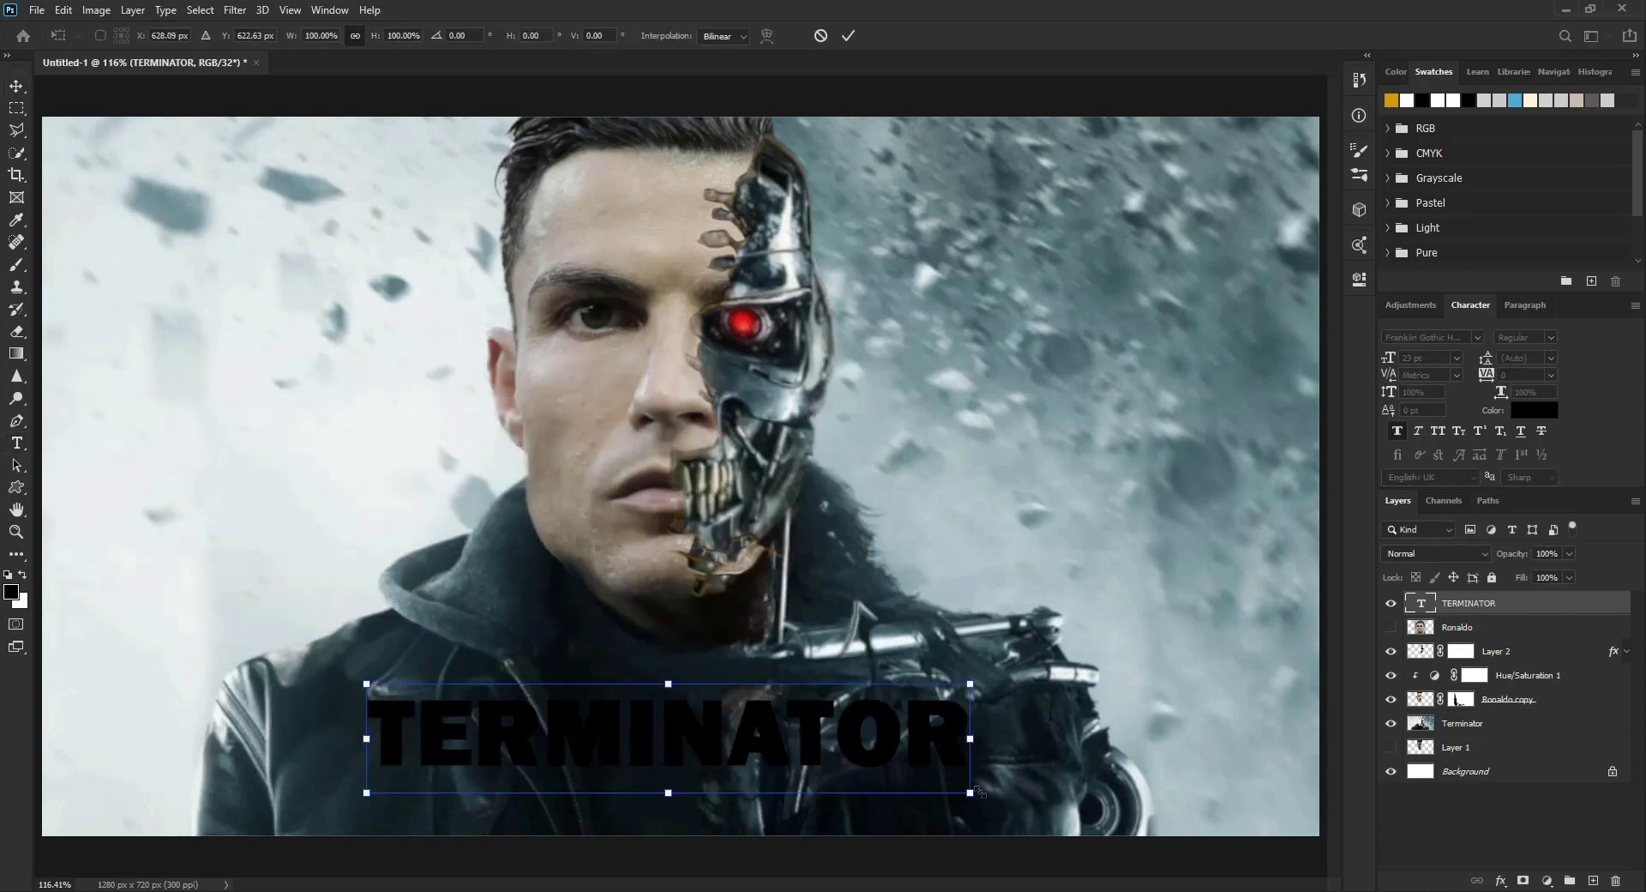
mouse_move(1012, 763)
mouse_down()
mouse_move(810, 733)
mouse_move(1094, 770)
mouse_up()
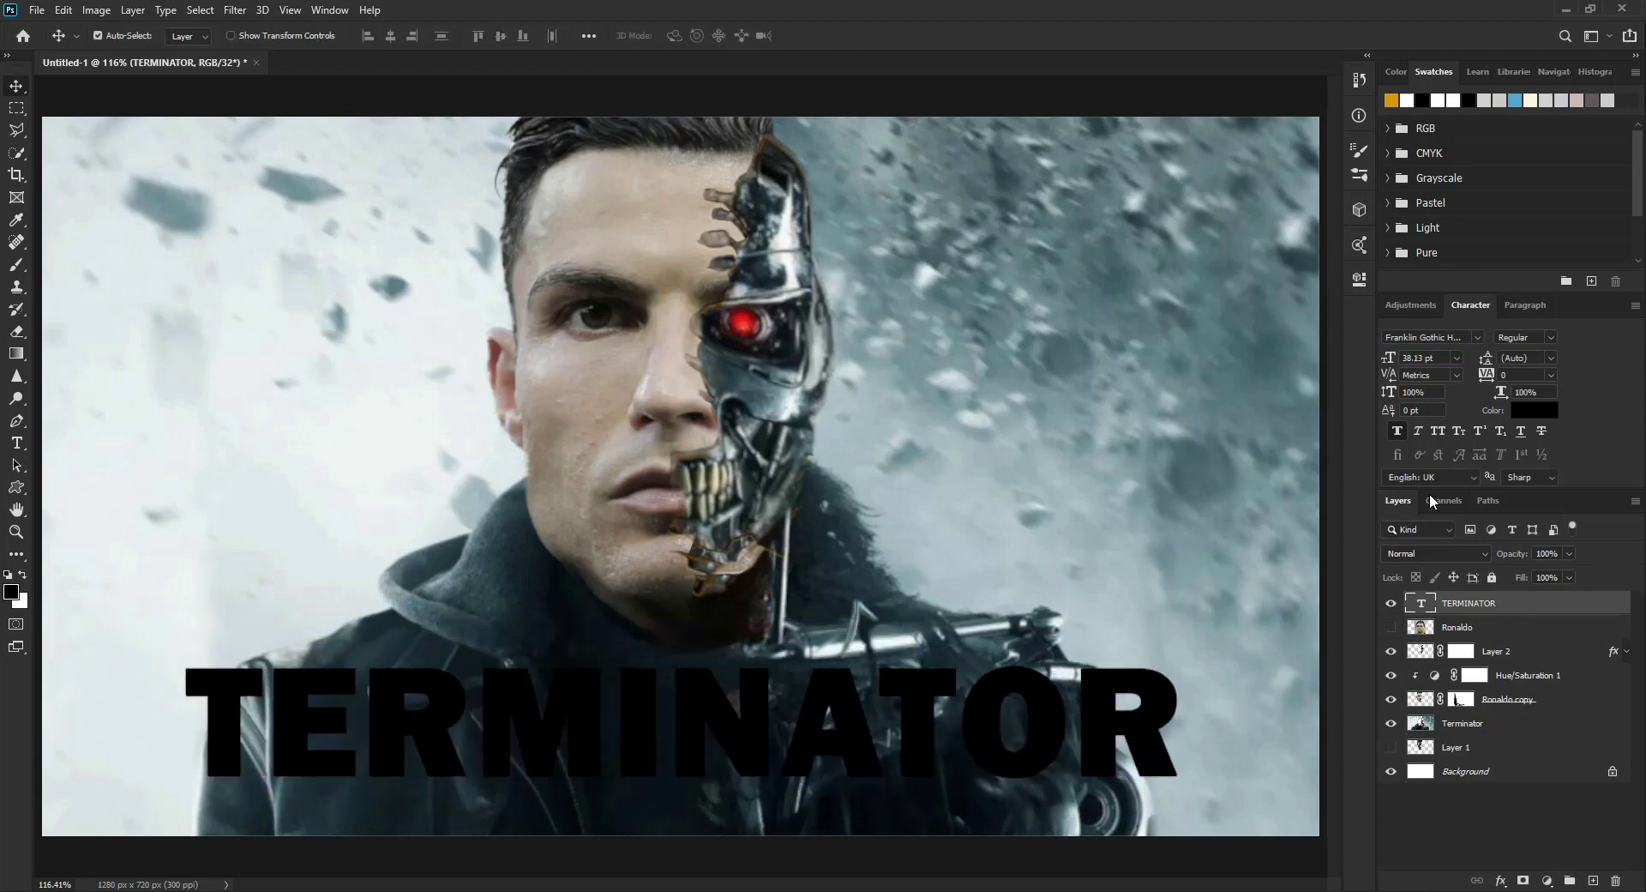
key(Return)
click(1534, 410)
click(1101, 337)
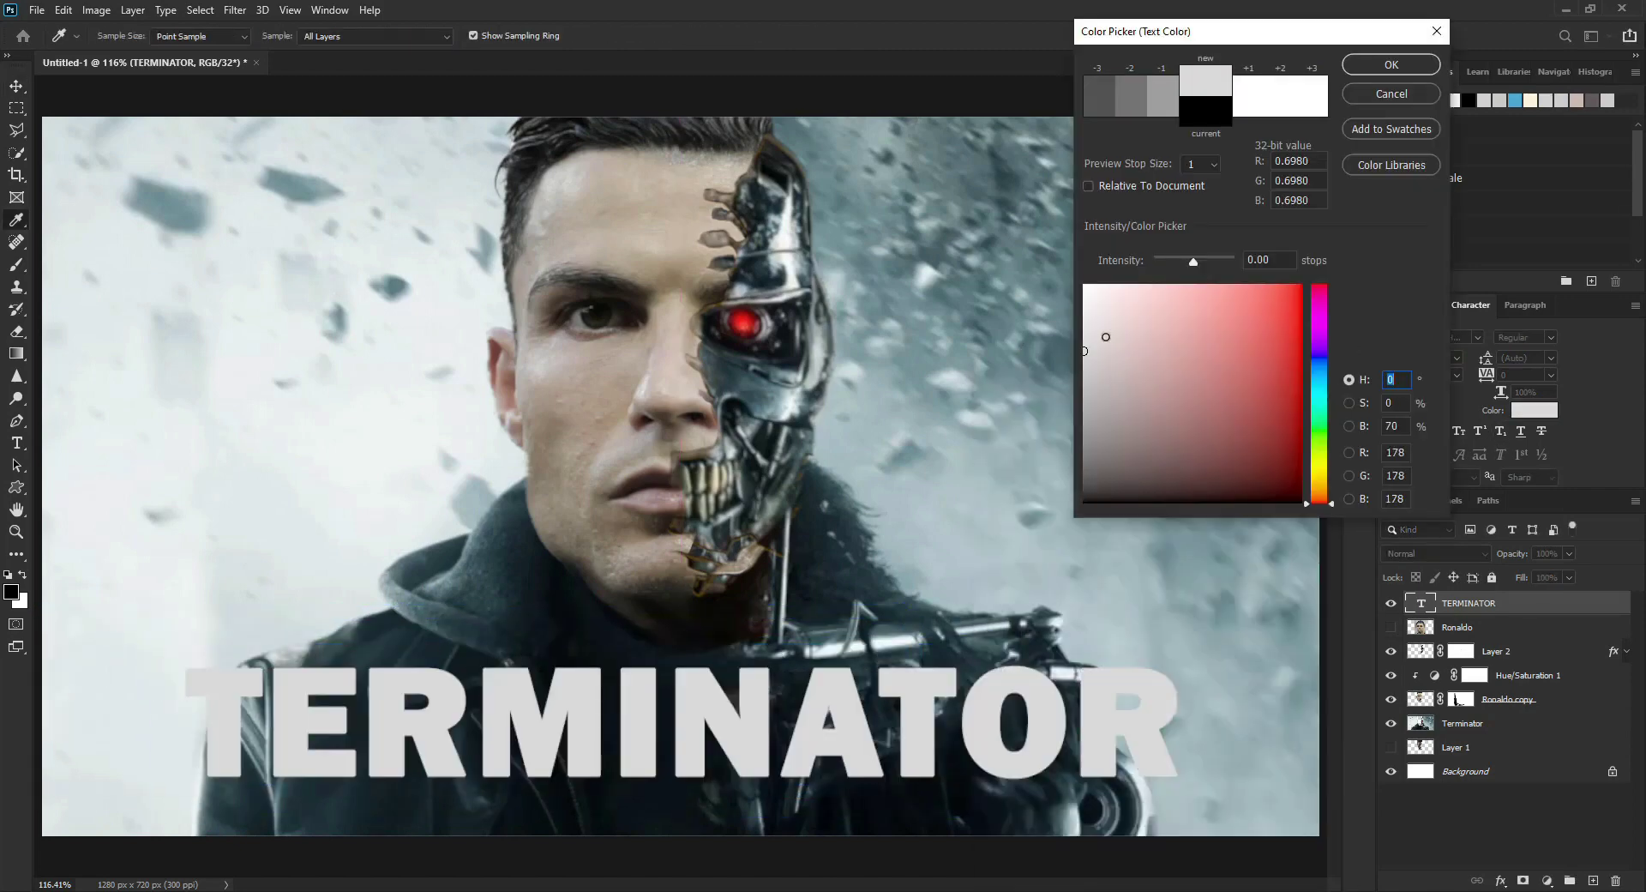
Confirm the white text colour and give the title a 7 px Inner Bevel with a white highlight
click(1391, 65)
right_click(1316, 144)
click(1326, 134)
click(1010, 192)
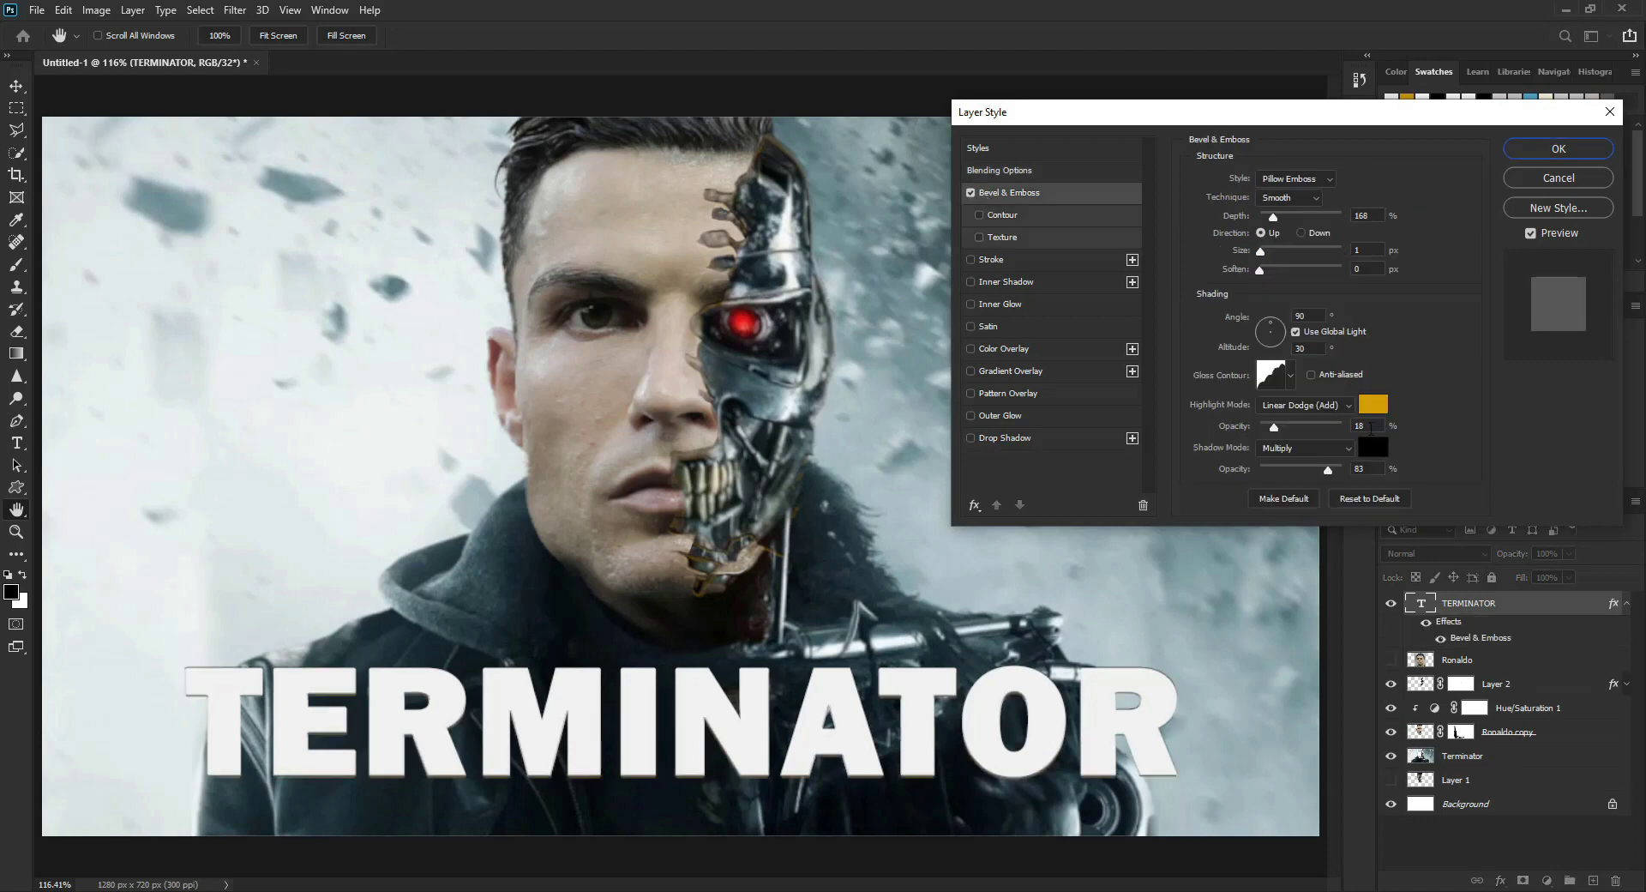
click(1371, 410)
click(1391, 64)
drag(1321, 427, 1313, 470)
click(1297, 178)
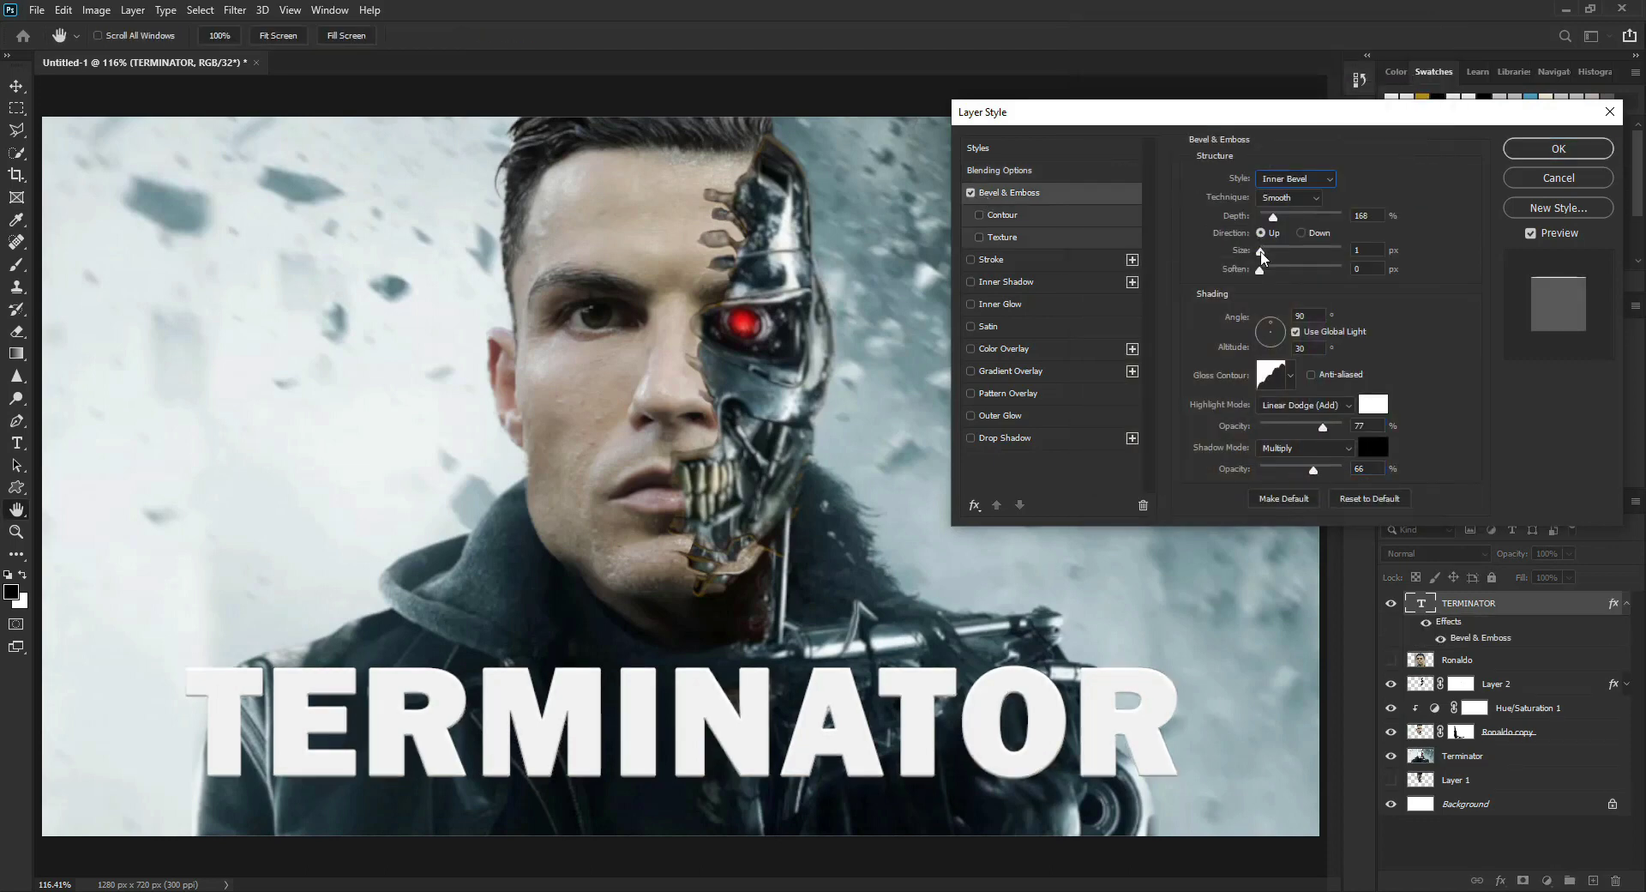
drag(1261, 249, 1267, 251)
Add an inner shadow to the letters, then try a rocky bevel texture and remove it
click(1006, 282)
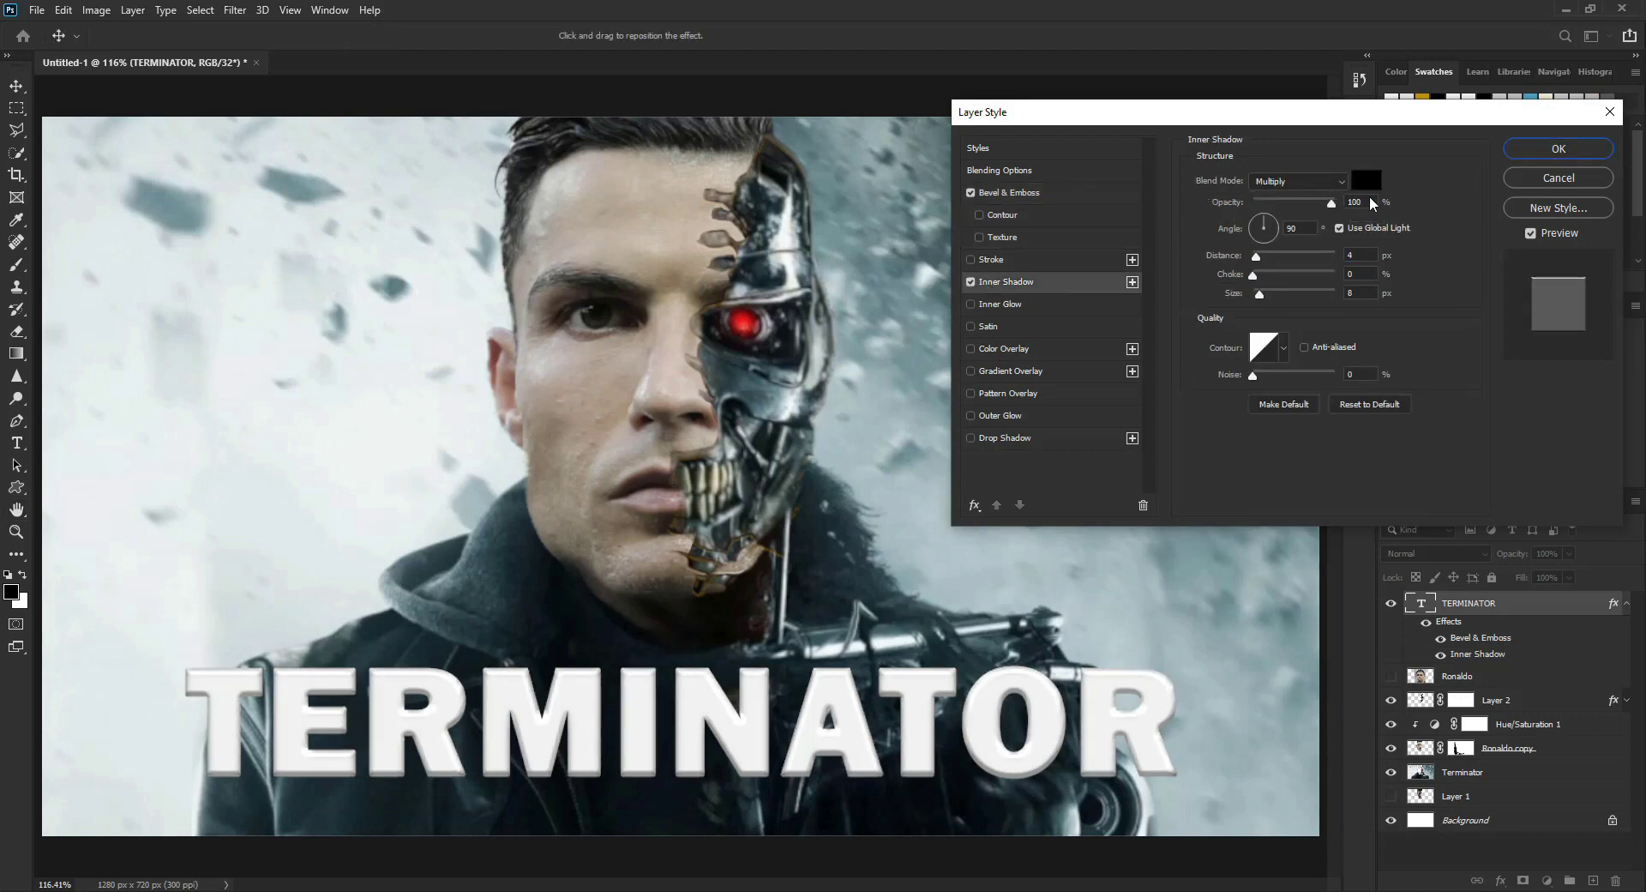
click(1298, 181)
drag(512, 729, 501, 711)
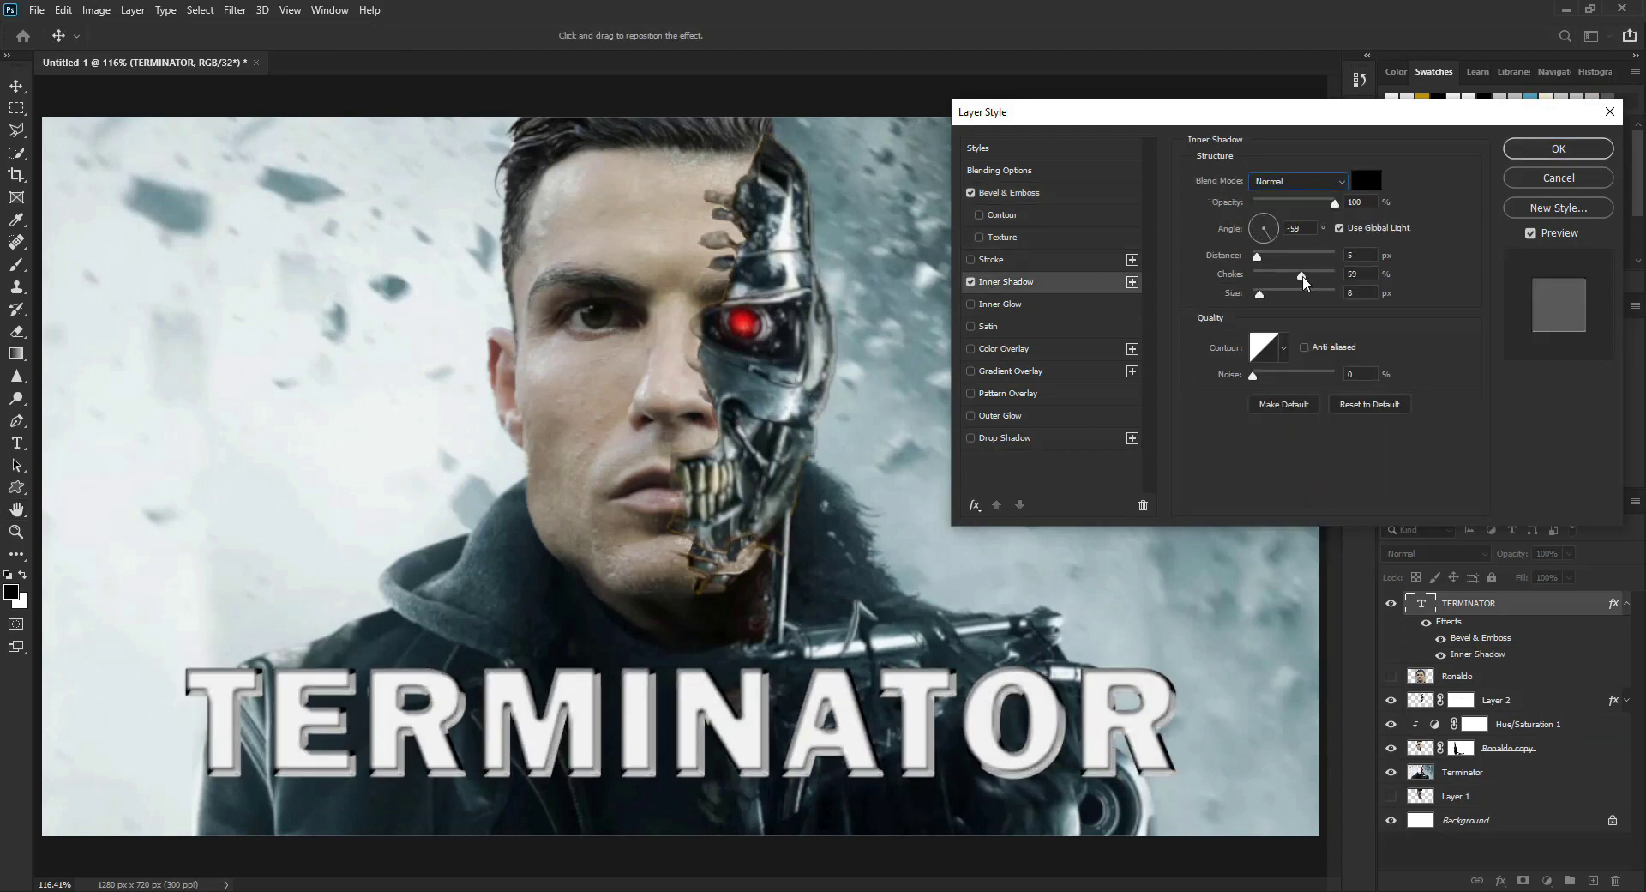
click(1013, 240)
click(1286, 198)
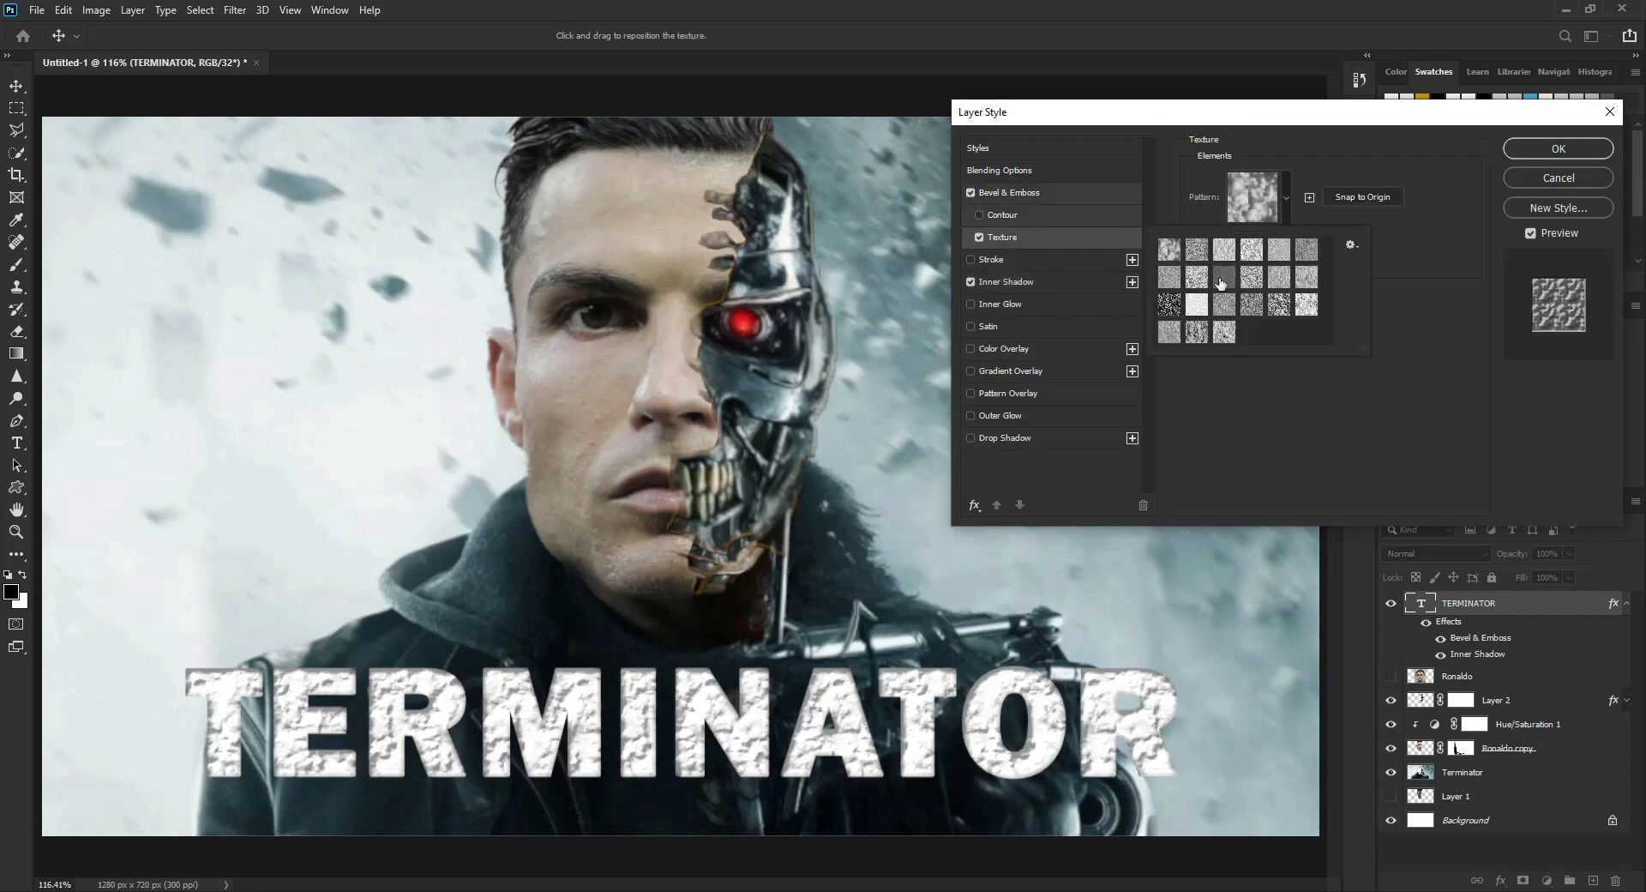
click(1197, 342)
click(979, 237)
Enable the bevel contour with a wider range and add a dark teal inner glow
click(1003, 214)
drag(1274, 212, 1283, 214)
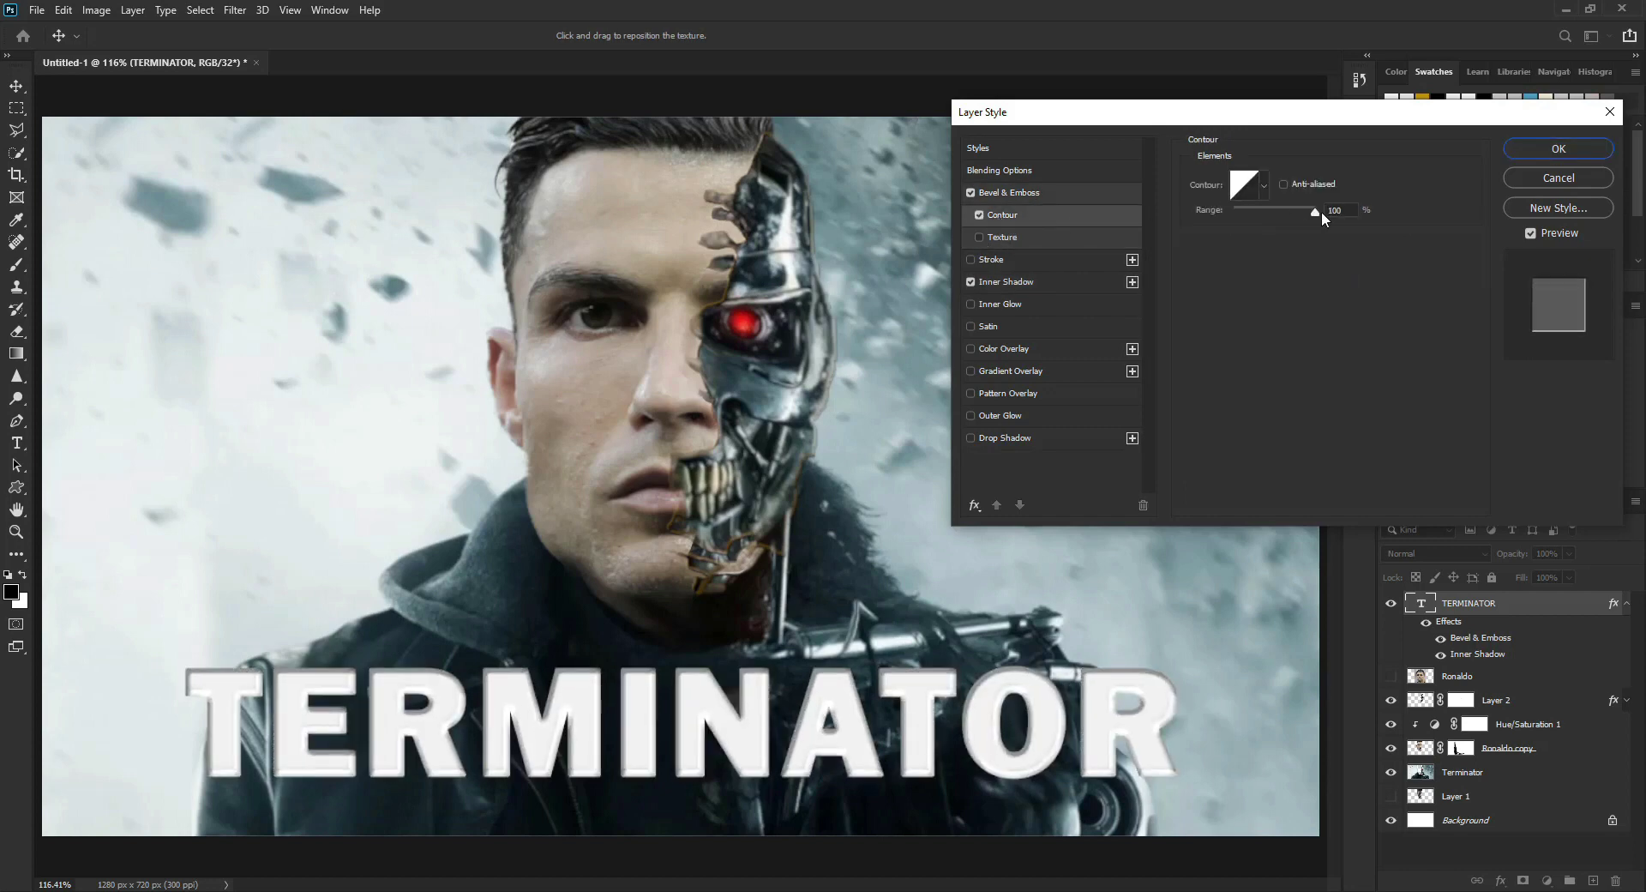
click(1000, 304)
click(1209, 226)
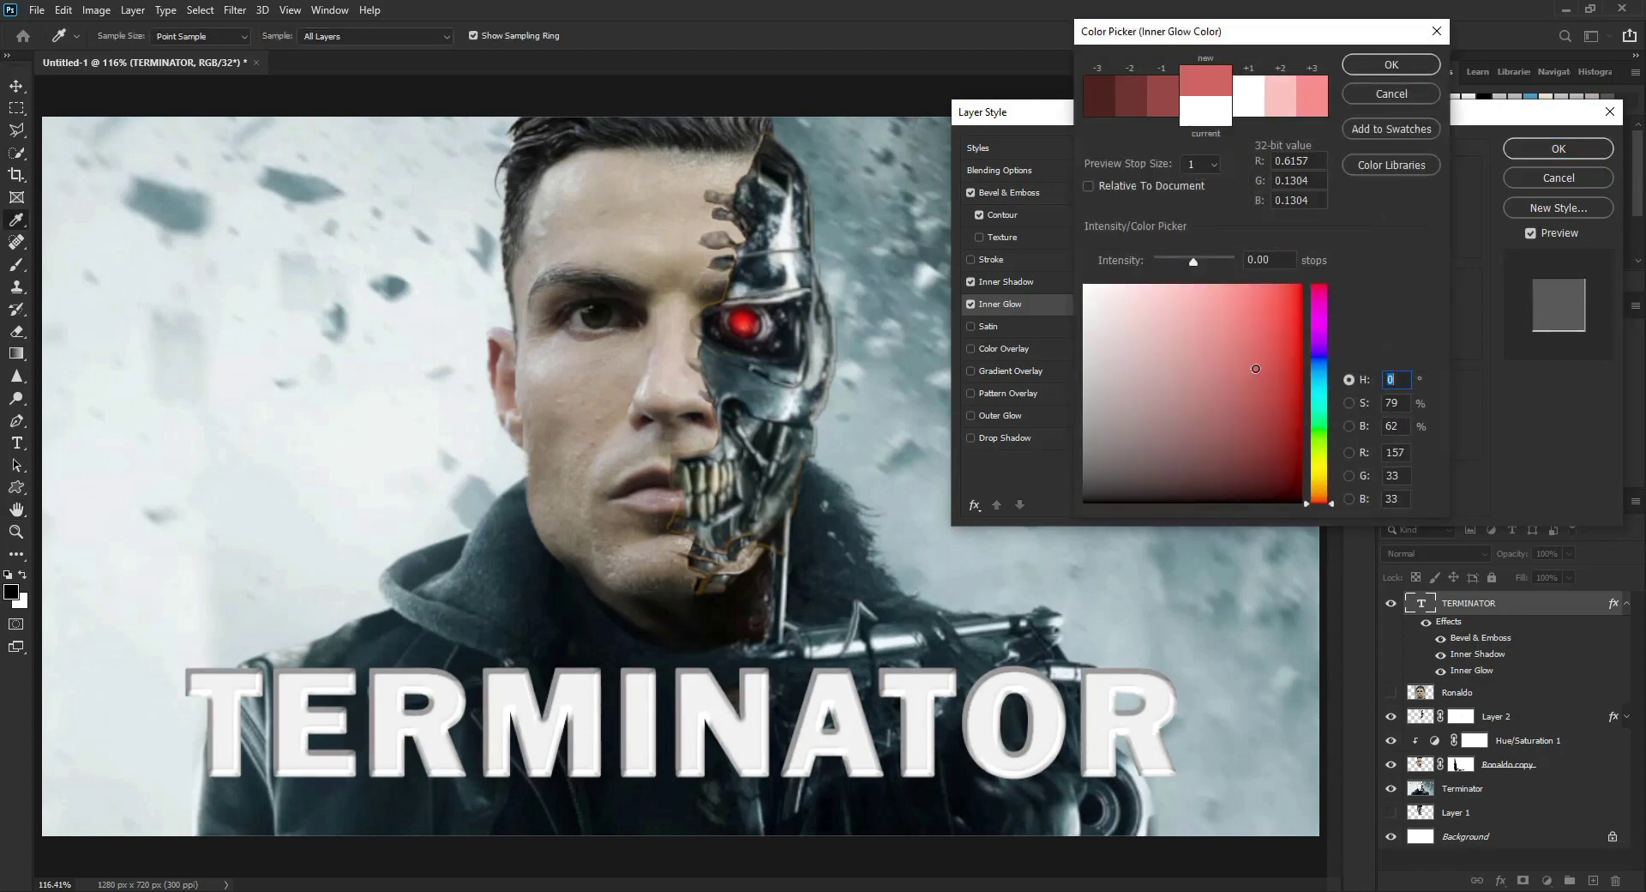
click(898, 260)
click(1362, 67)
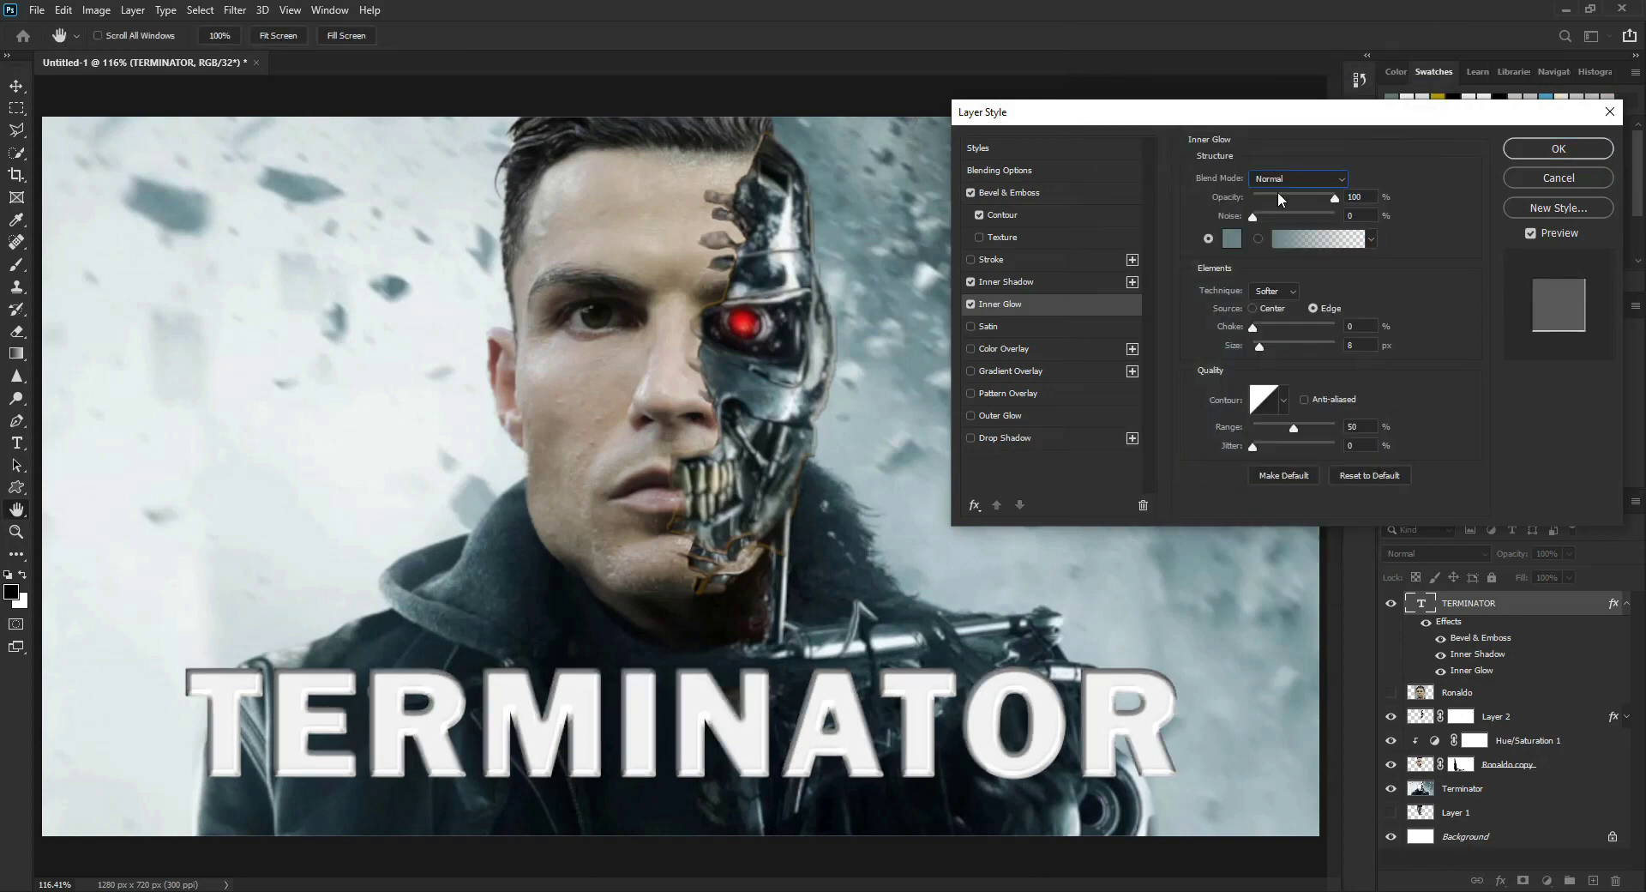